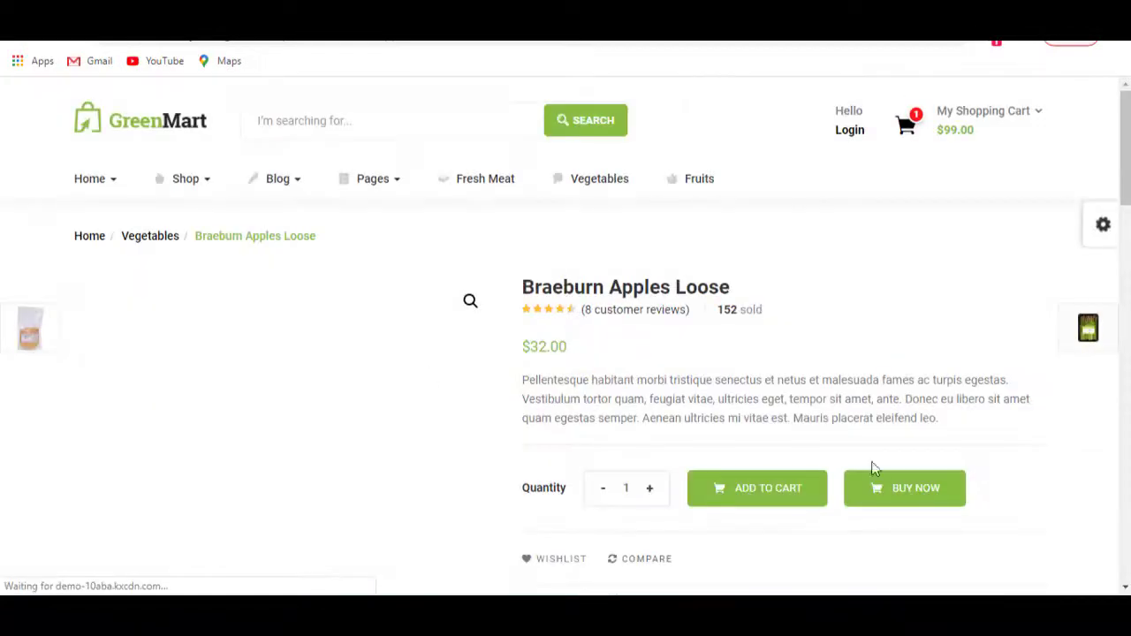
Look over the Braeburn Apples Loose product page, then proceed from the cart to the checkout of the demo store
scroll(596, 343, "down", 3)
scroll(596, 346, "down", 3)
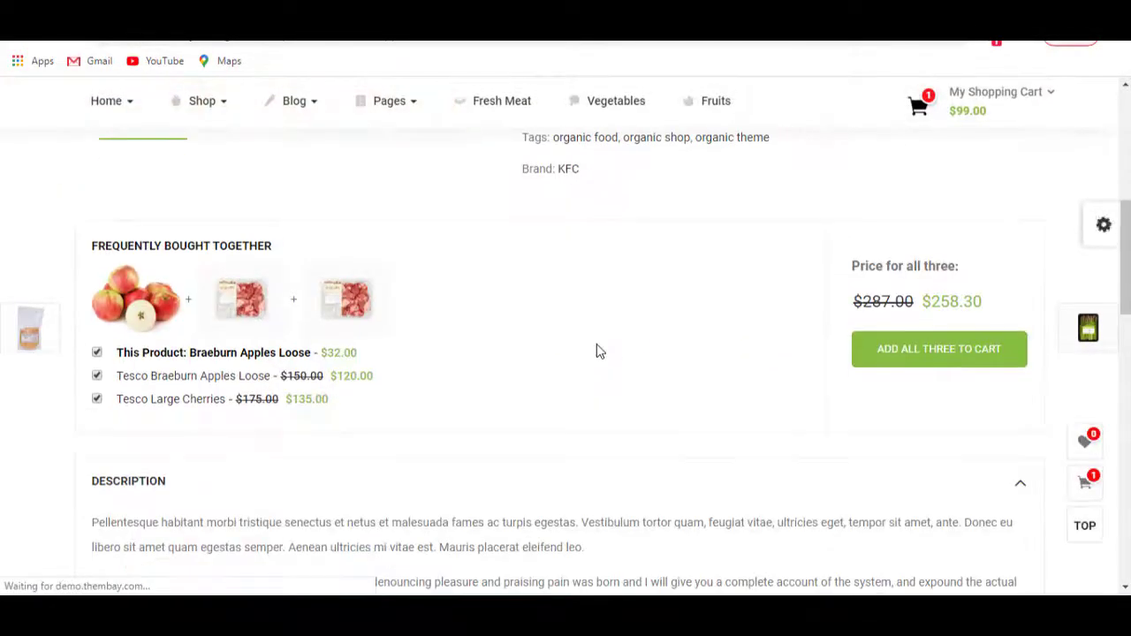
scroll(596, 351, "down", 3)
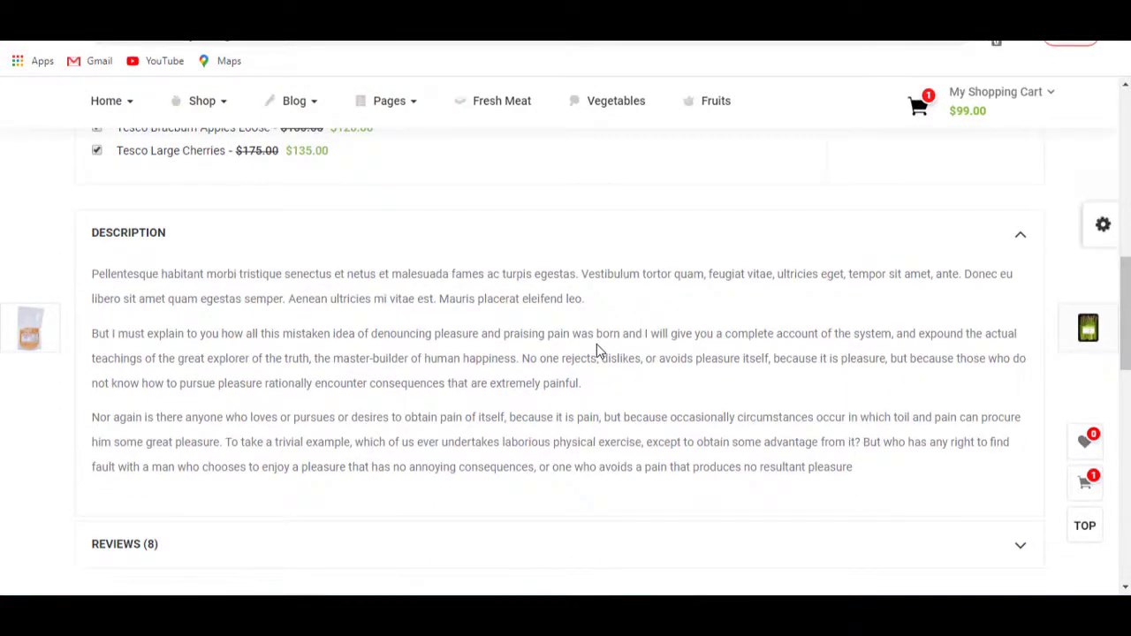
scroll(574, 318, "down", 2)
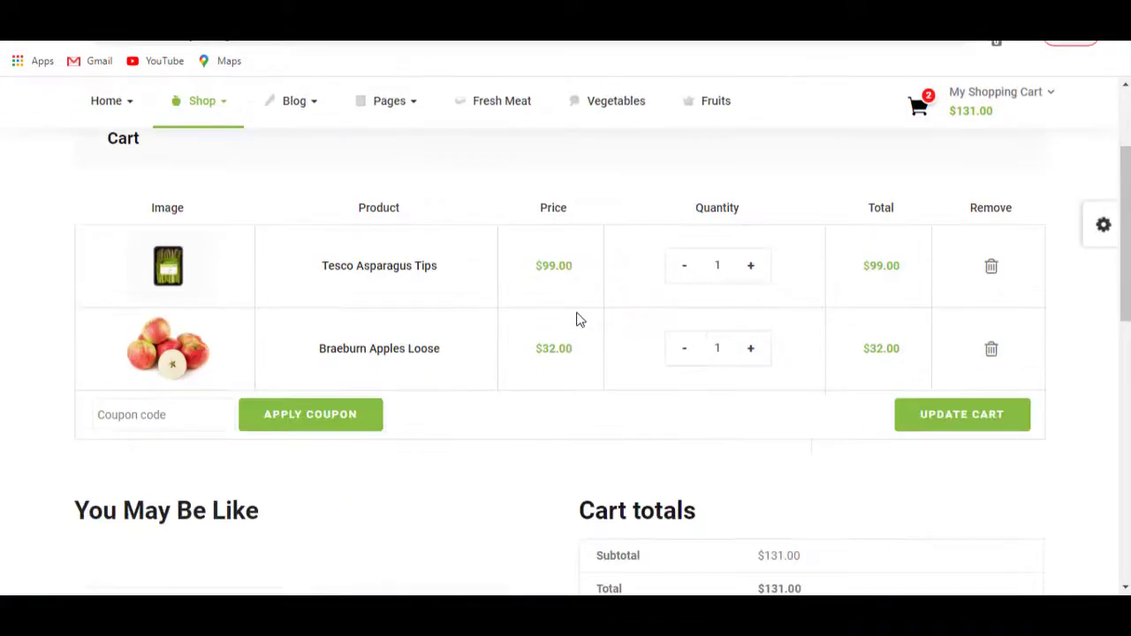
scroll(954, 427, "down", 3)
left_click(685, 404)
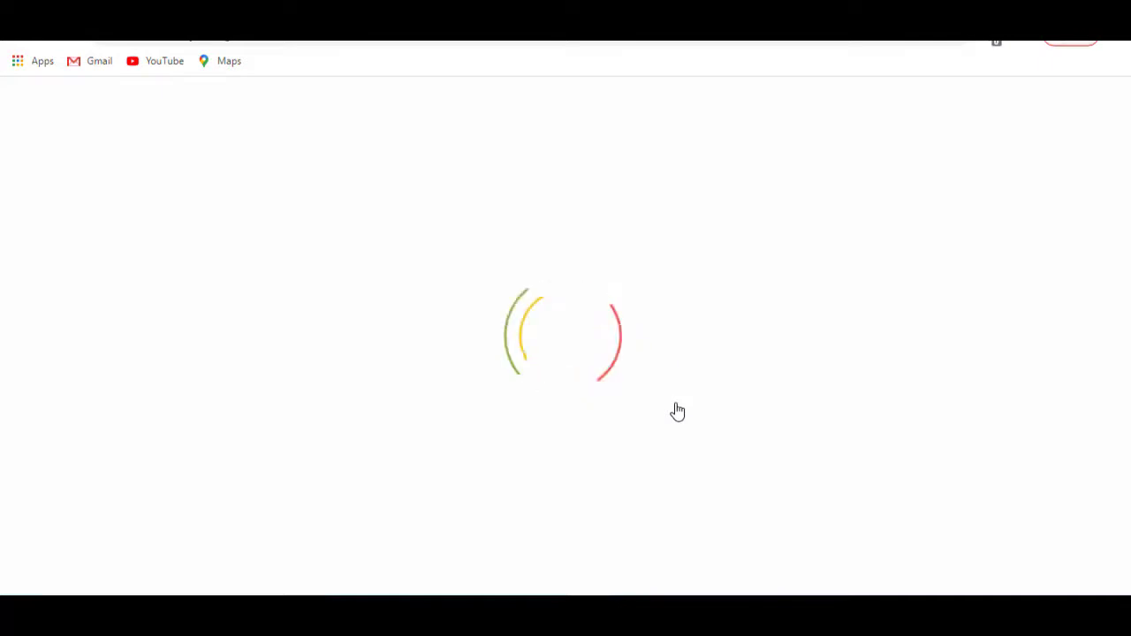
Examine the demo store's checkout page, including the billing fields, order summary and payment methods
scroll(447, 308, "down", 4)
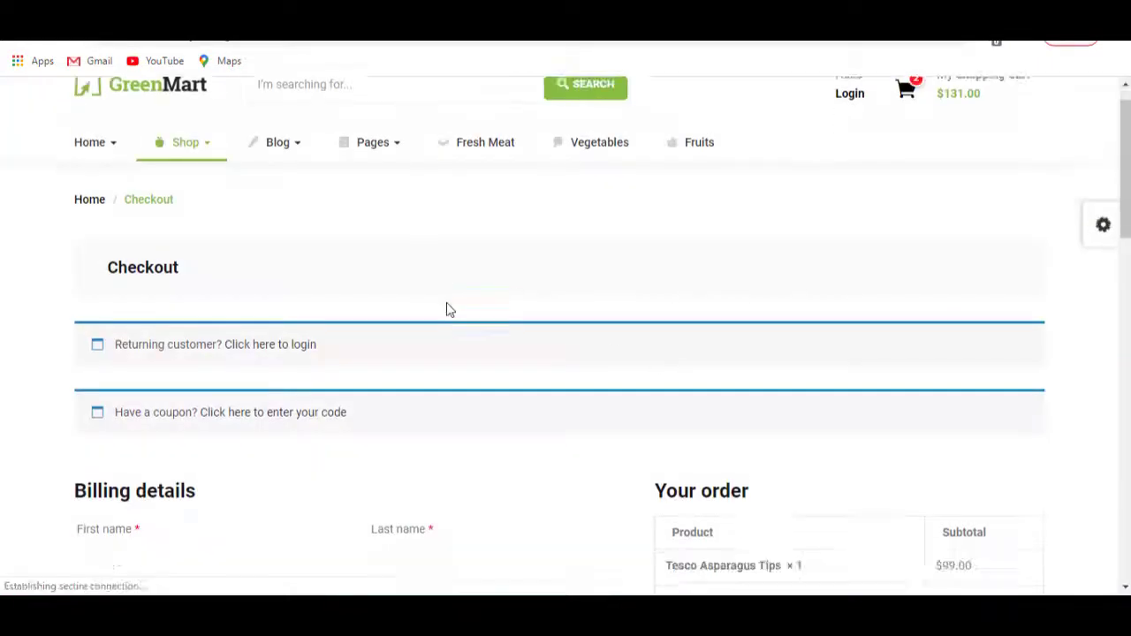
scroll(447, 308, "down", 2)
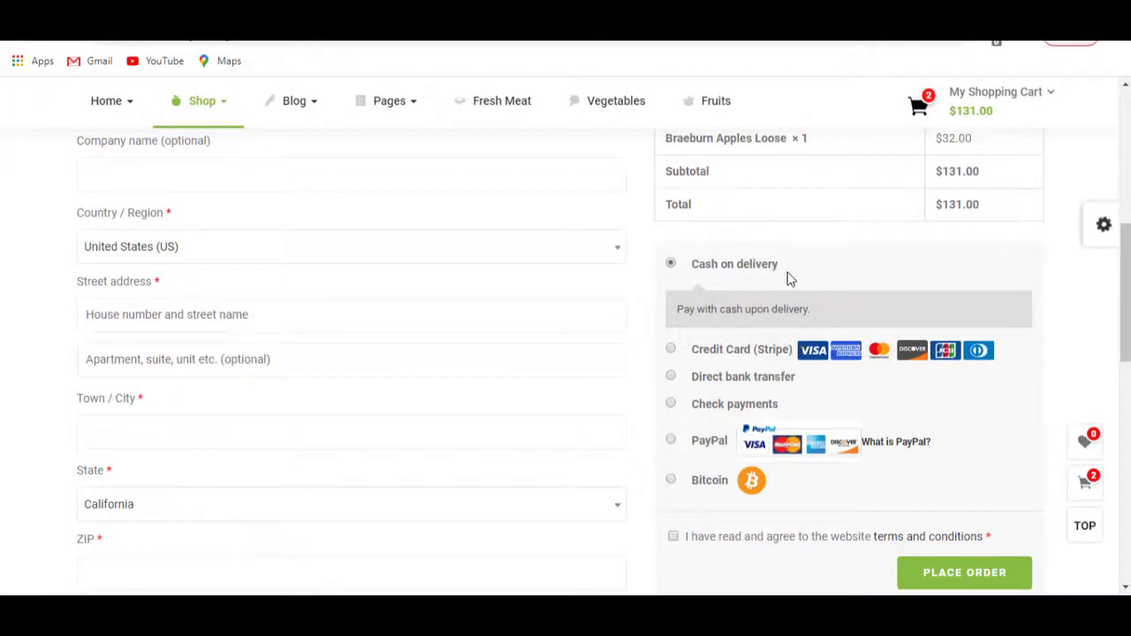
scroll(573, 429, "down", 5)
scroll(572, 433, "up", 10)
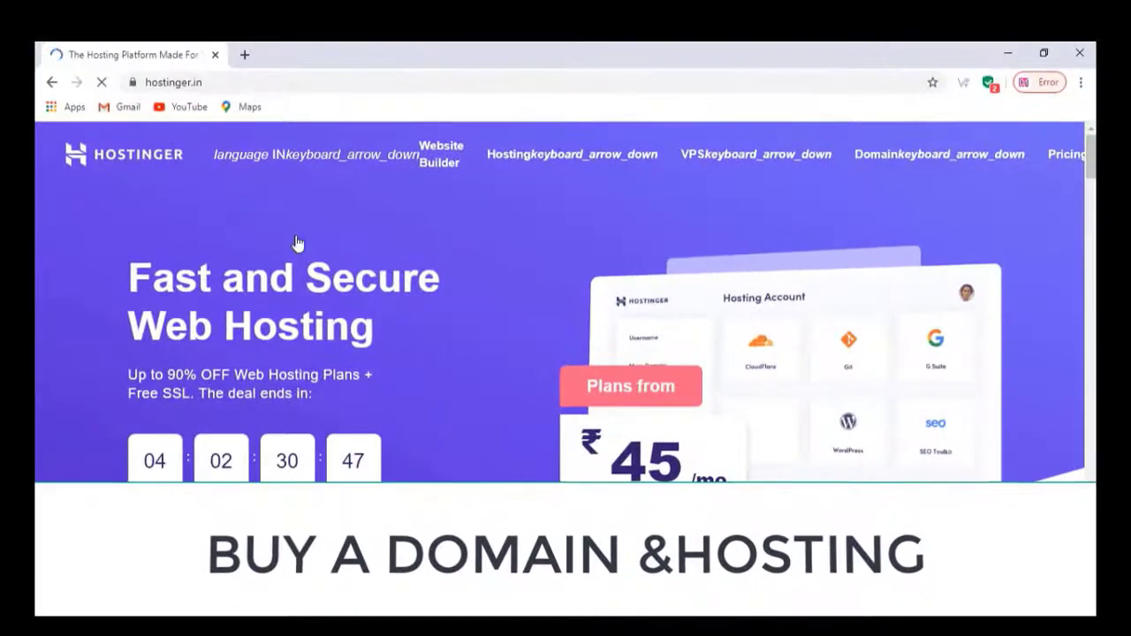
Compare the web hosting plans on the Hostinger site and add the Single Web Hosting plan to the cart
scroll(297, 238, "down", 4)
scroll(297, 239, "up", 3)
scroll(439, 316, "down", 5)
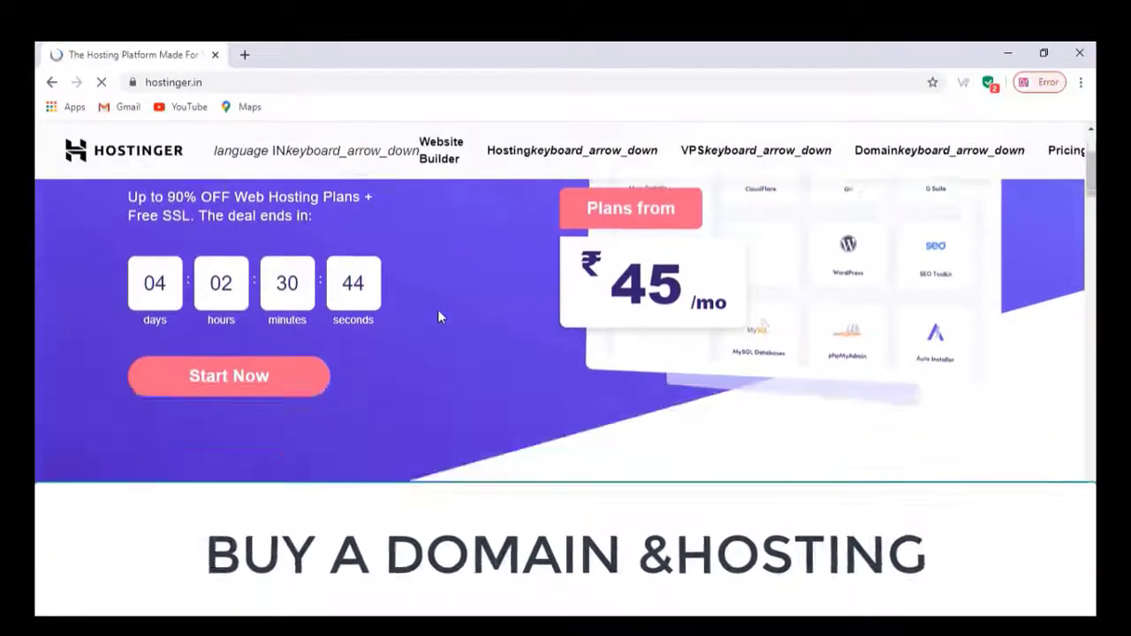
scroll(420, 320, "down", 3)
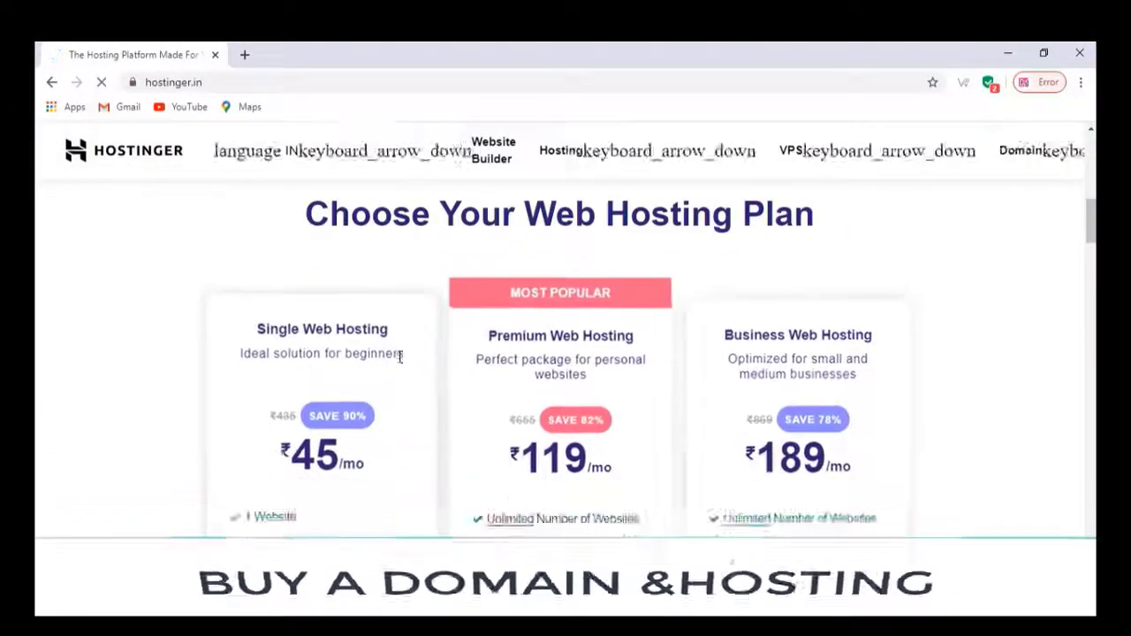
scroll(399, 359, "down", 6)
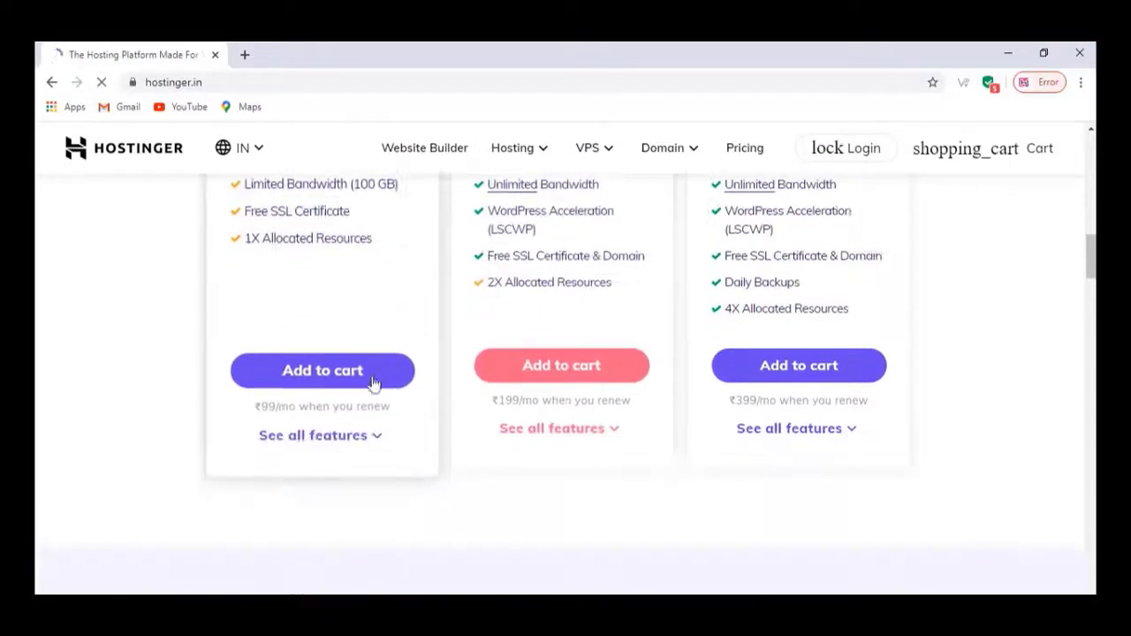
scroll(356, 409, "up", 1)
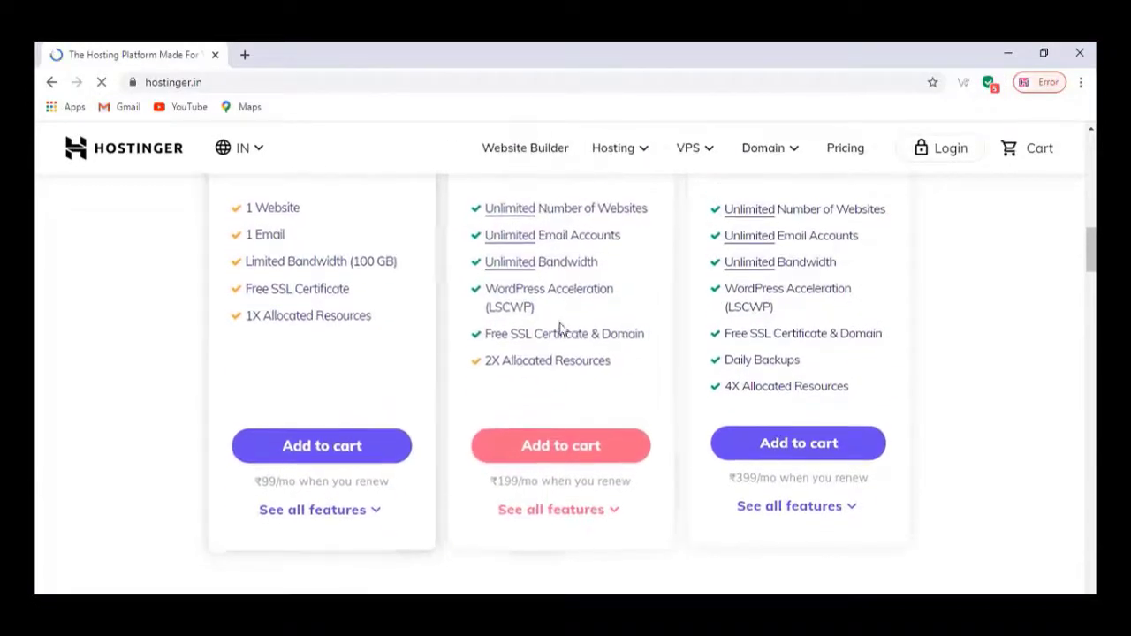
scroll(521, 366, "up", 2)
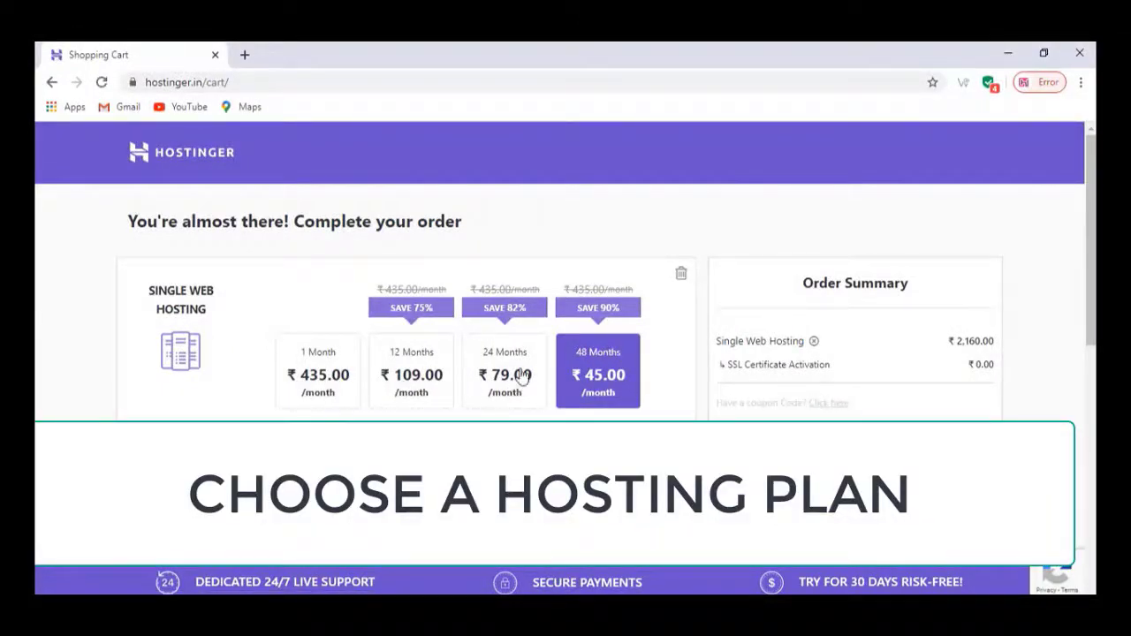
Review the cart's Single Web Hosting billing periods, optional add-ons and domain section
scroll(331, 412, "down", 8)
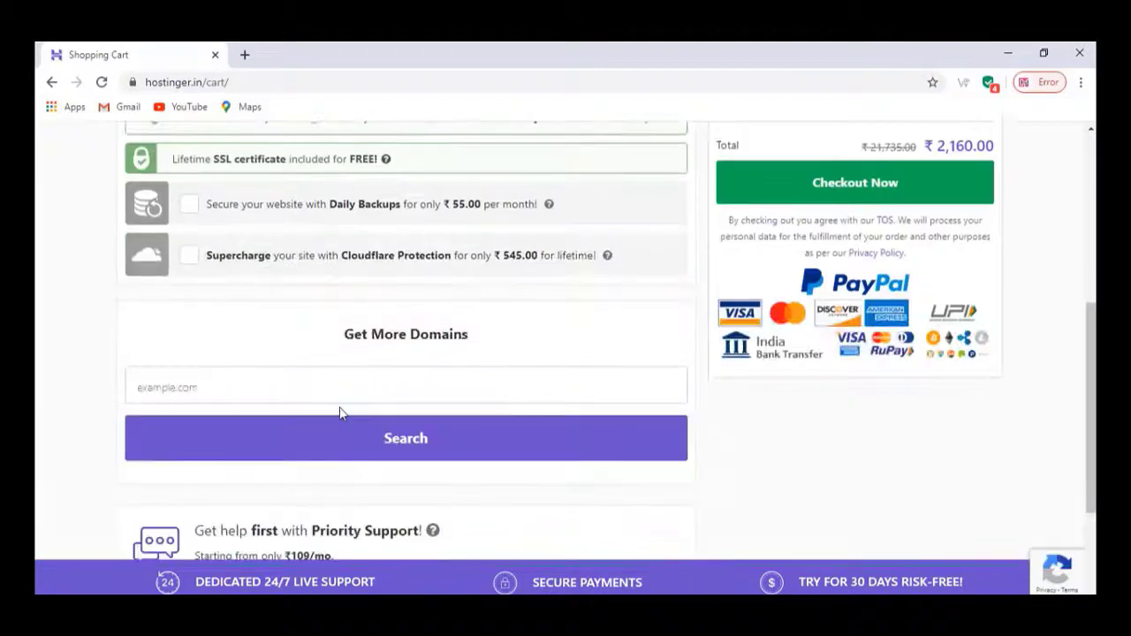
scroll(339, 413, "up", 2)
scroll(339, 413, "down", 2)
scroll(341, 412, "up", 3)
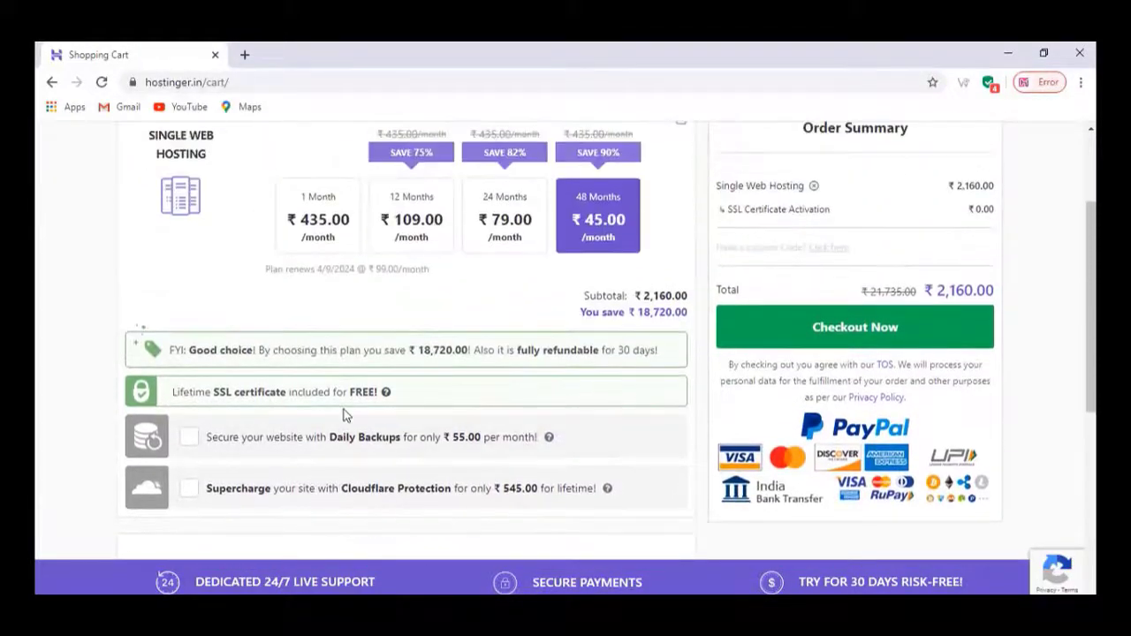
scroll(345, 416, "up", 2)
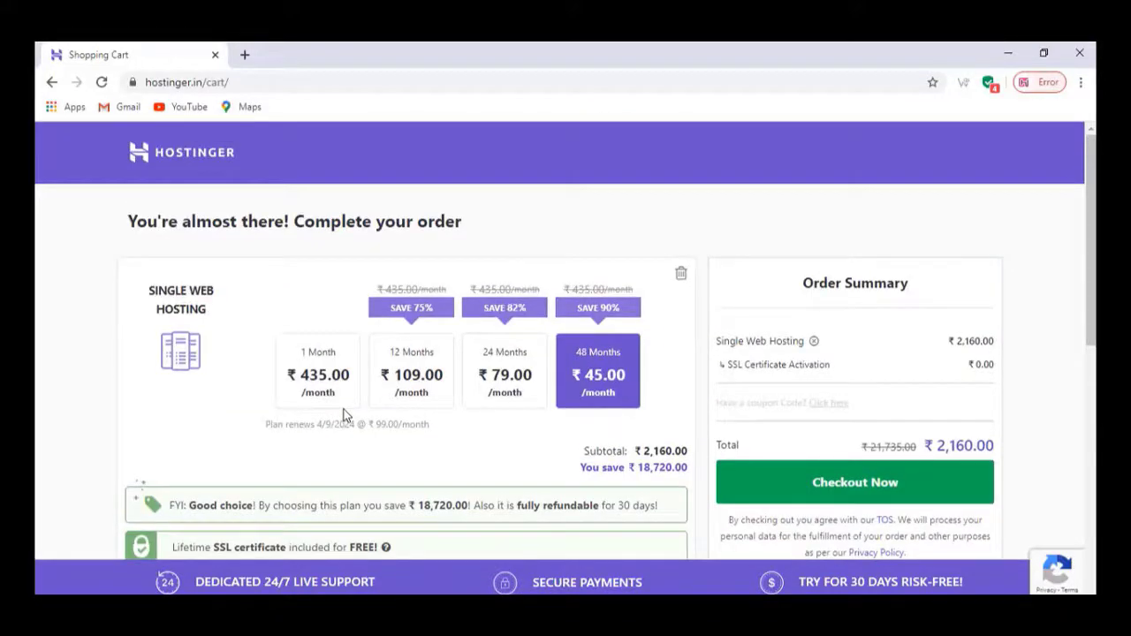
scroll(340, 419, "down", 3)
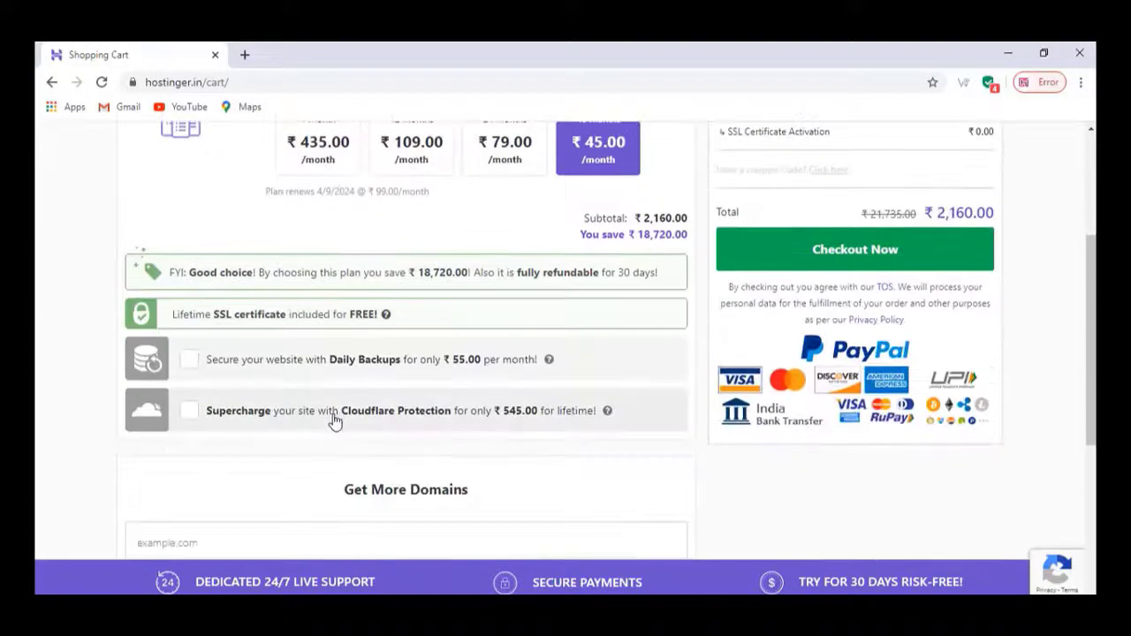
Search for the domain myonlinestore123.com from the cart's Get More Domains section
scroll(287, 433, "down", 2)
left_click(239, 378)
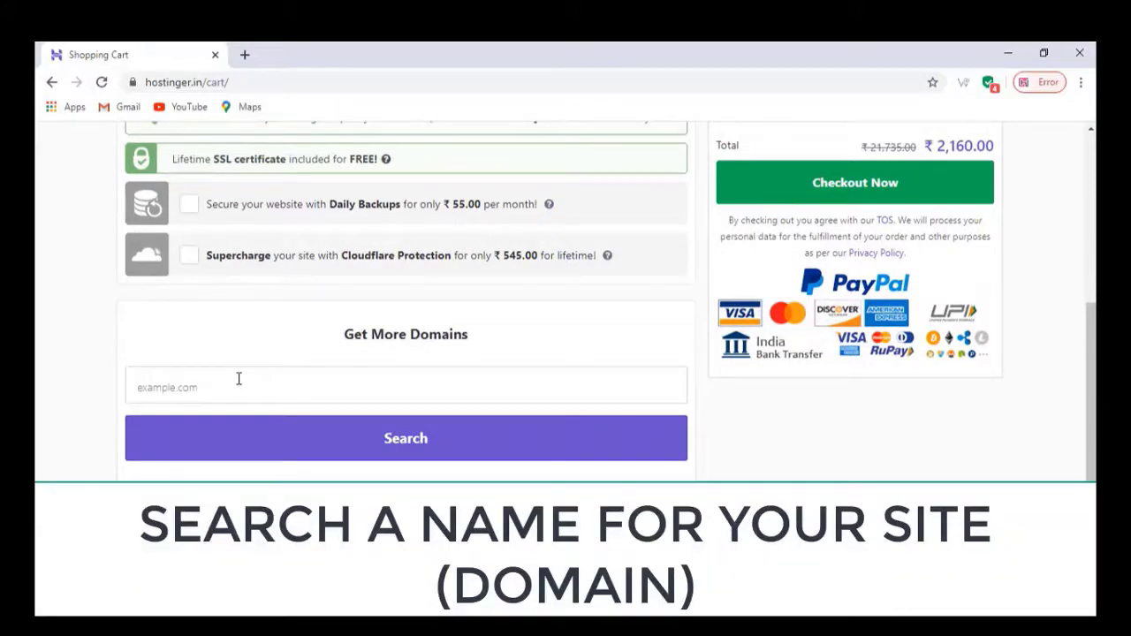
type("myonlinestore123.com")
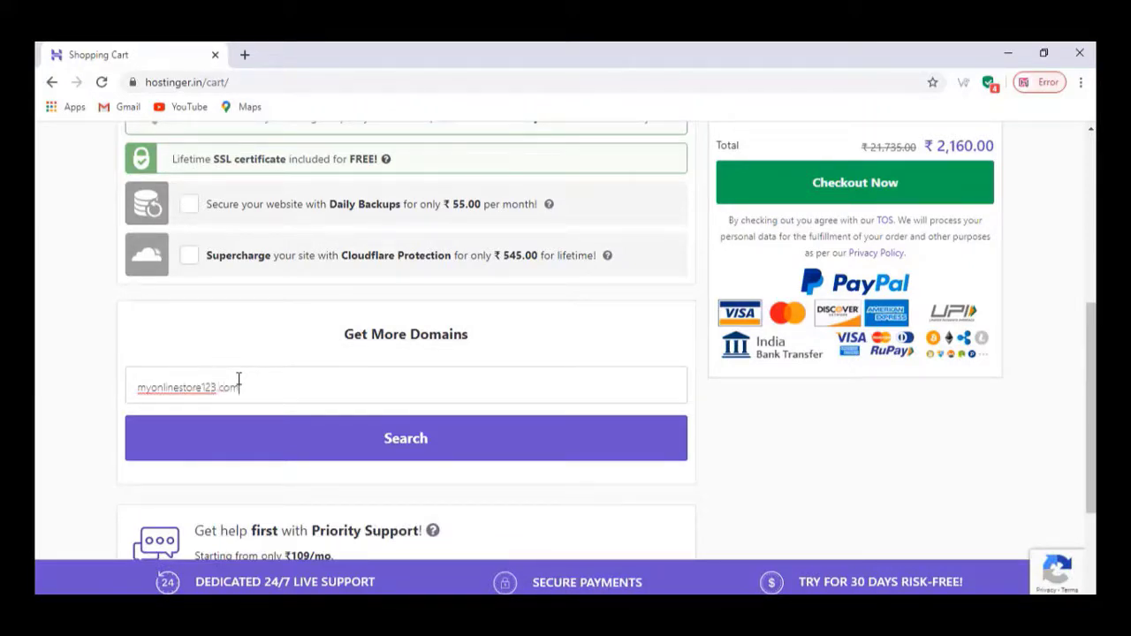
left_click(422, 447)
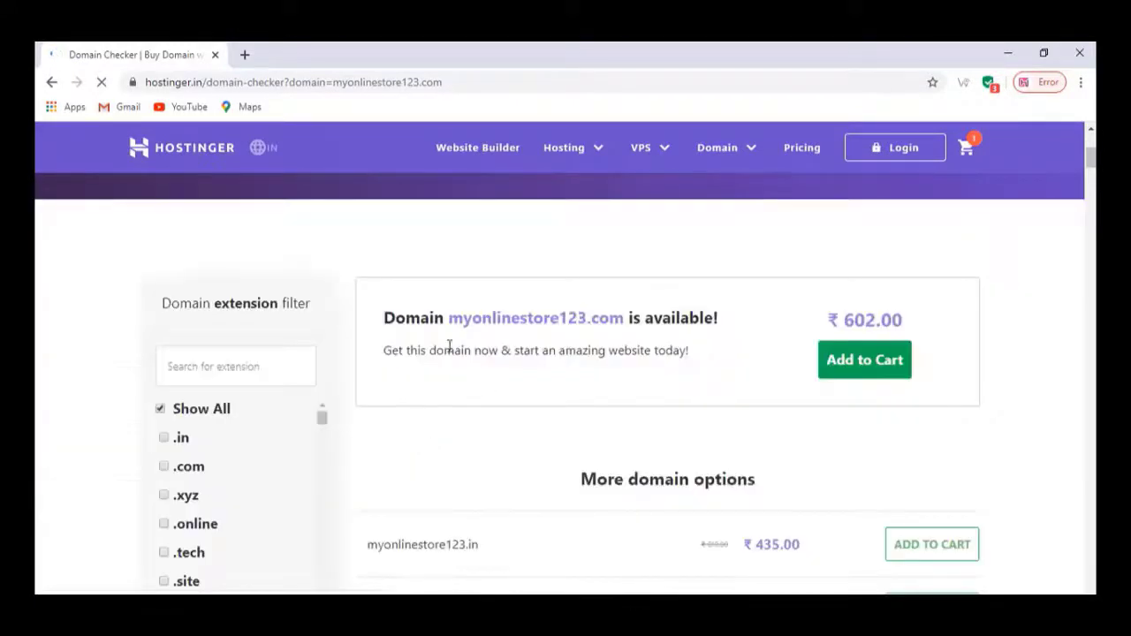
Add the myonlinestore123.com domain to the cart and return to the cart for checkout
left_click(861, 363)
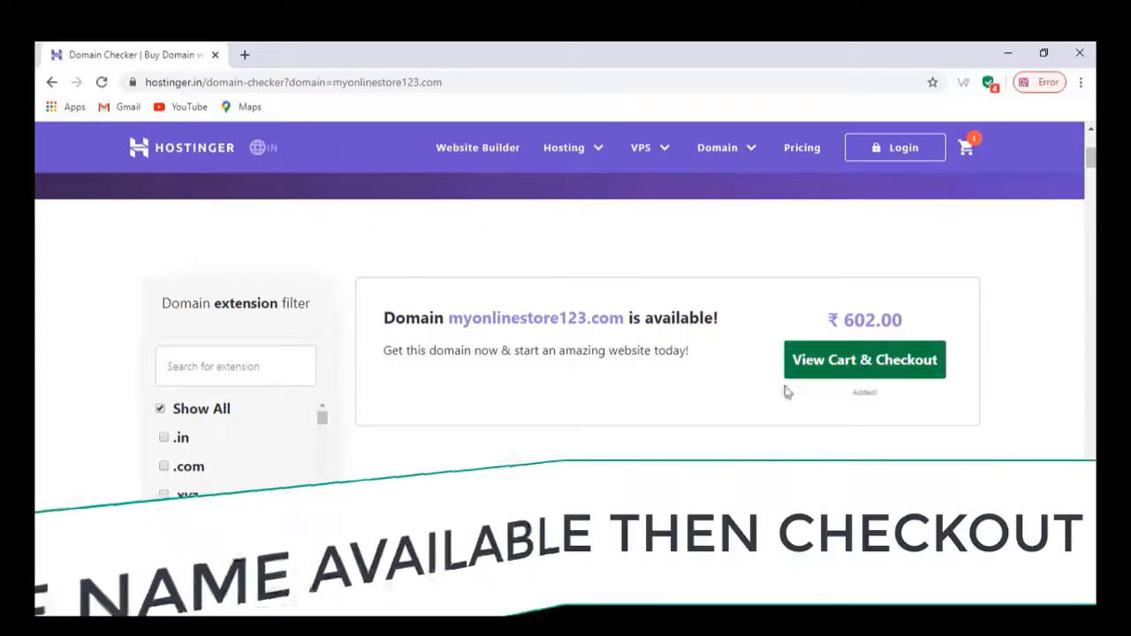
left_click(864, 371)
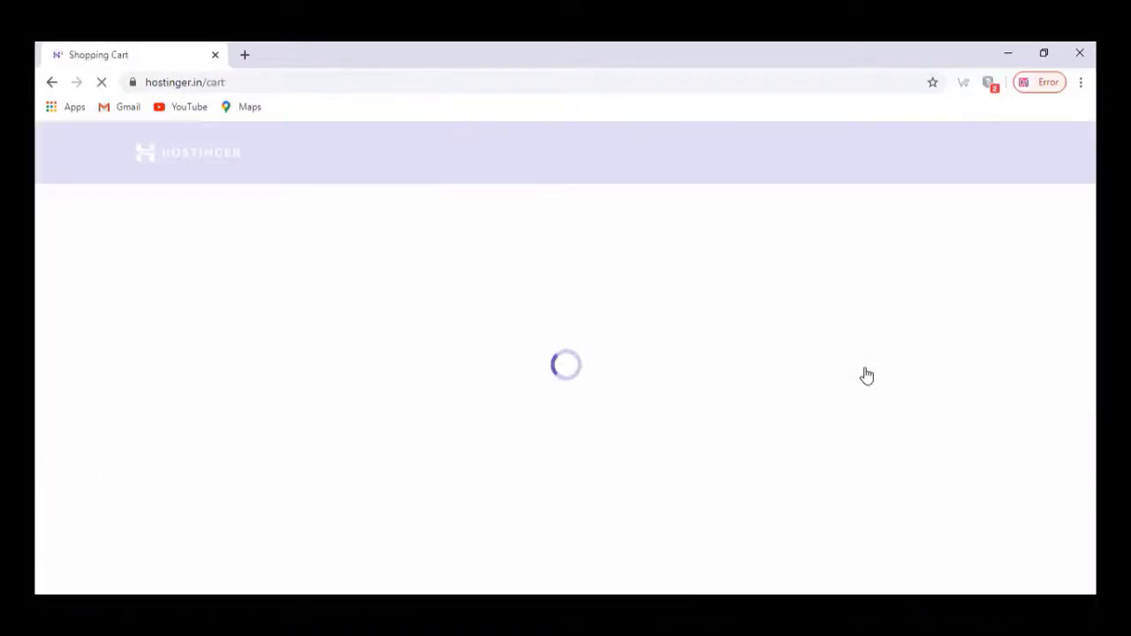
Check the Single Web Hosting and Domain Registration entries in the order summary and proceed to checkout
scroll(914, 341, "down", 2)
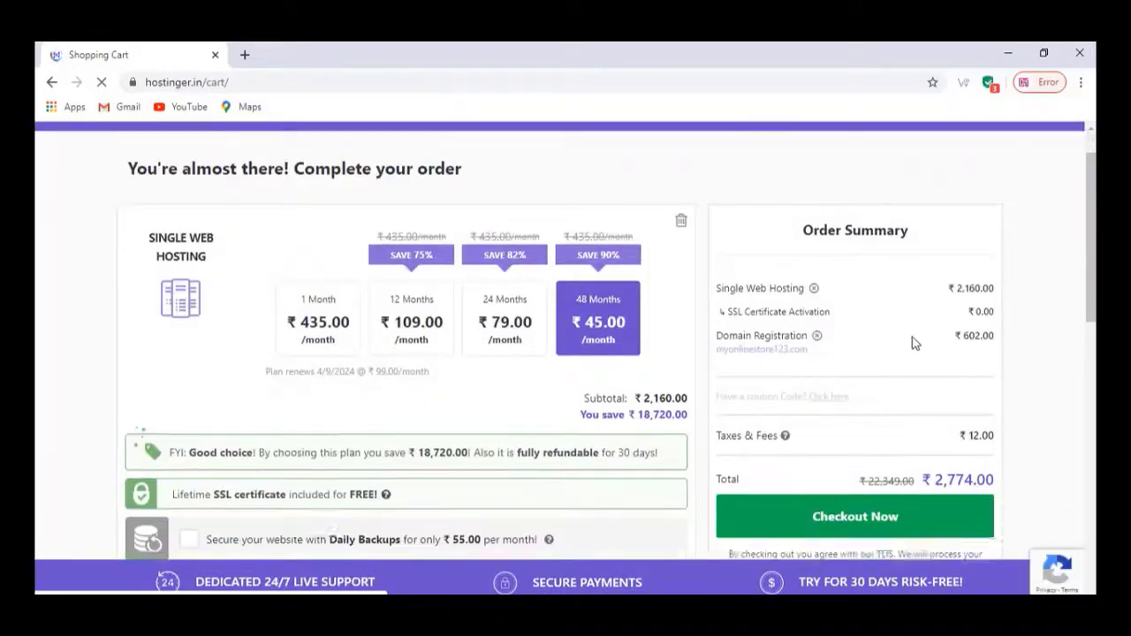
scroll(867, 353, "up", 1)
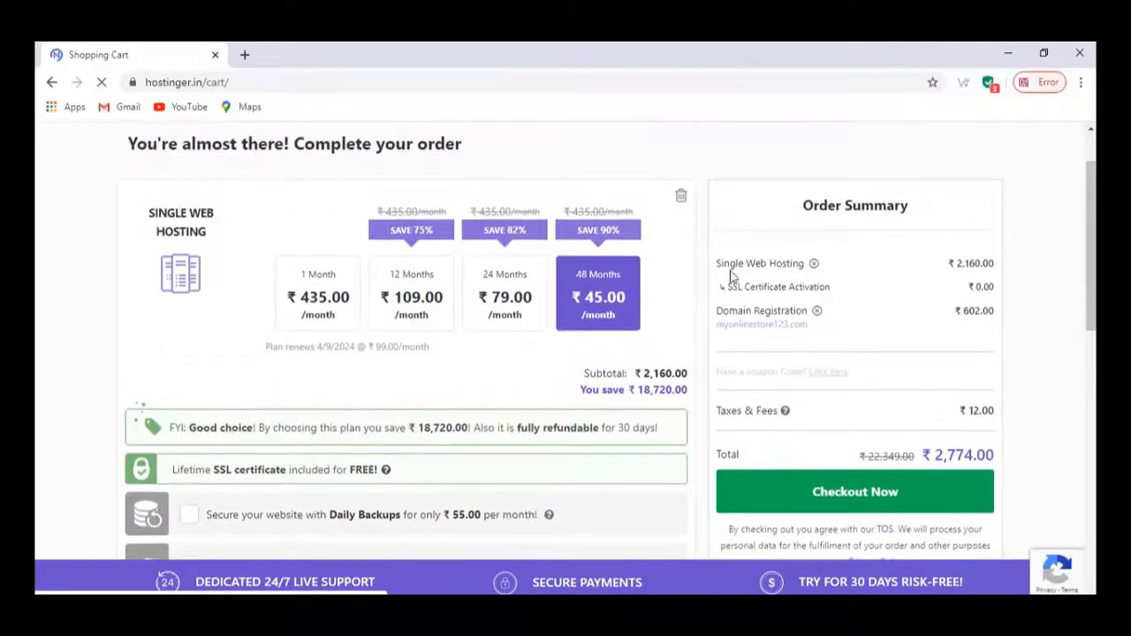
left_click_drag(717, 261, 803, 269)
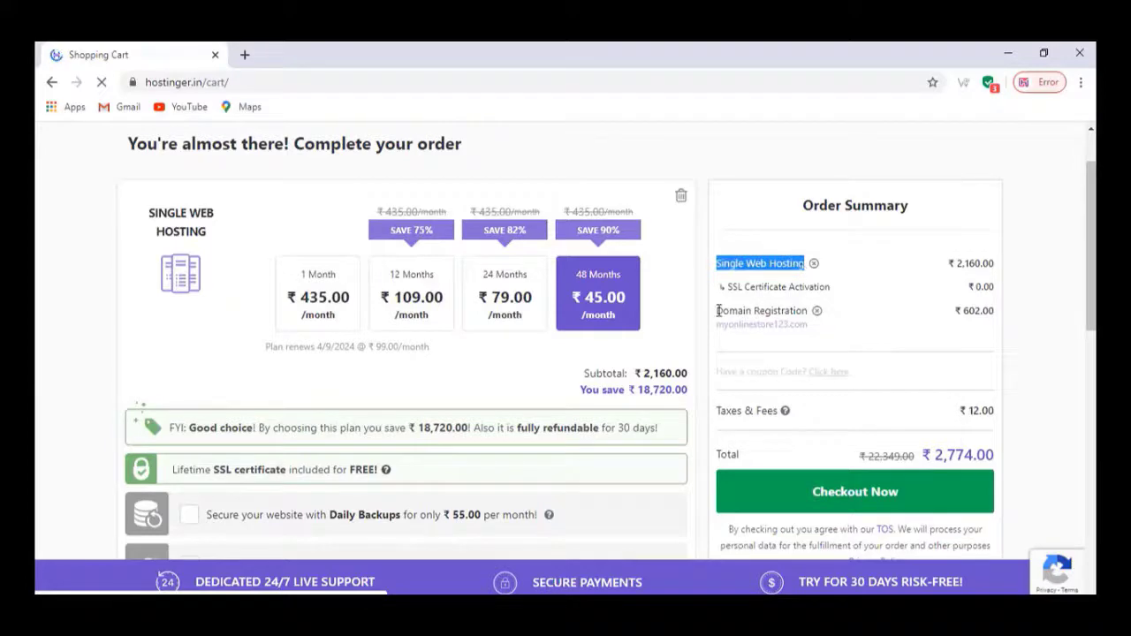
left_click_drag(718, 310, 808, 311)
scroll(904, 454, "down", 2)
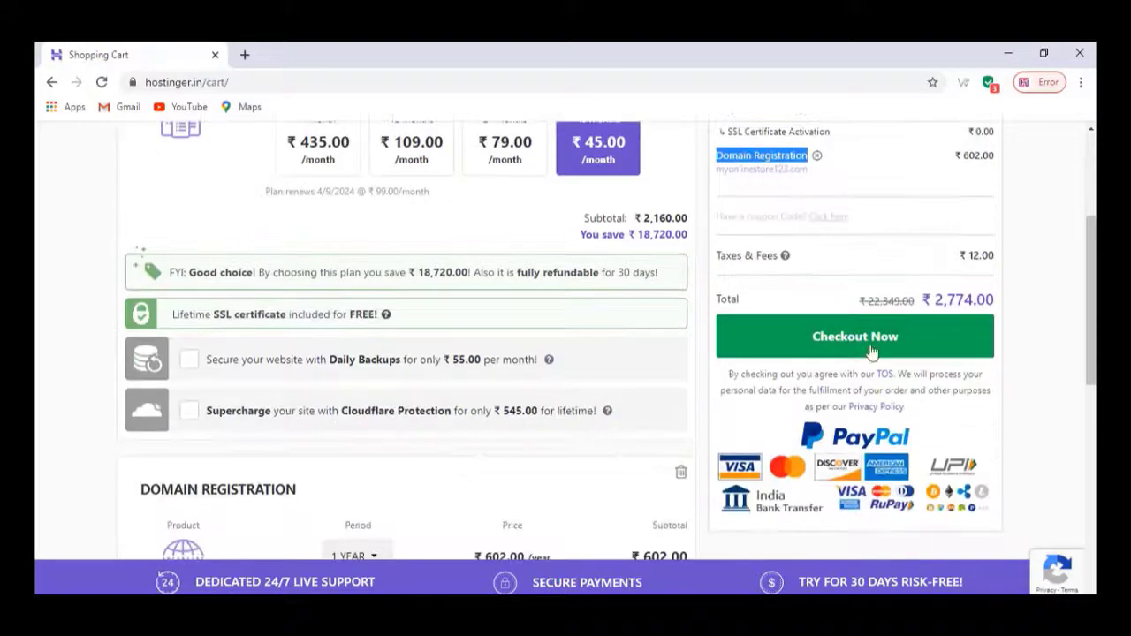
left_click(802, 351)
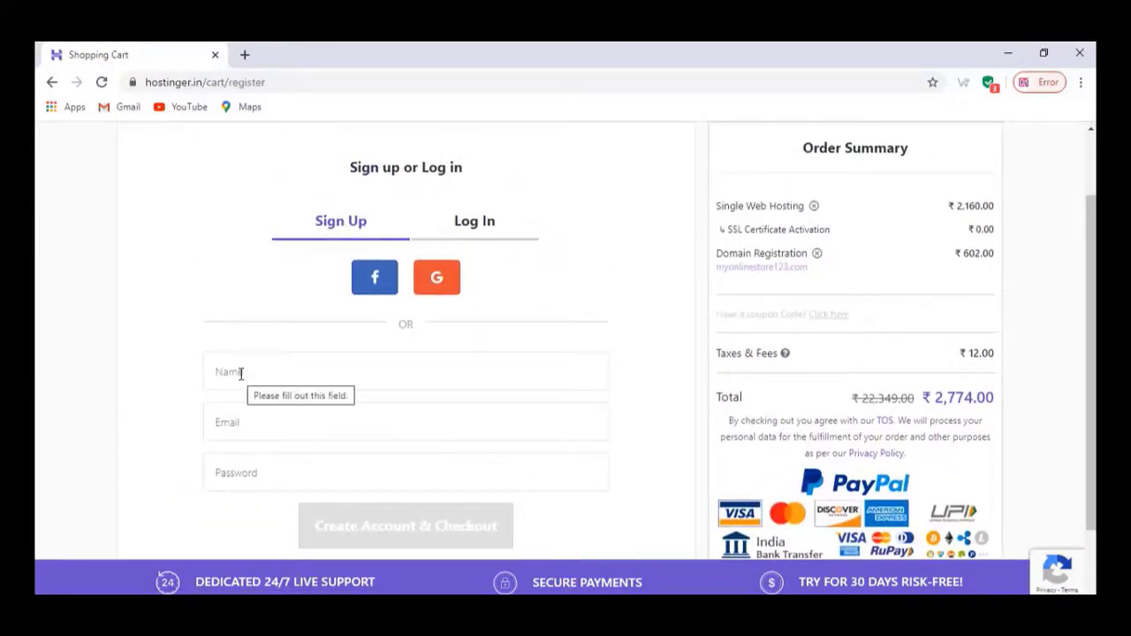
Sign up for the hosting account with Google instead of filling in the registration form
scroll(250, 413, "down", 1)
scroll(330, 405, "up", 1)
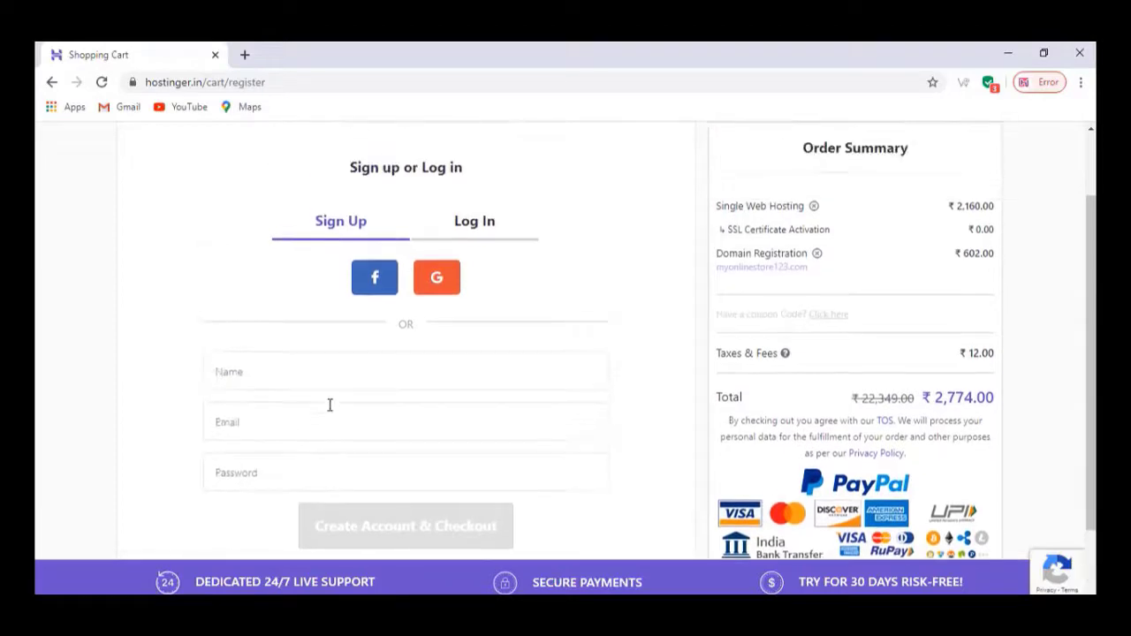
left_click(438, 292)
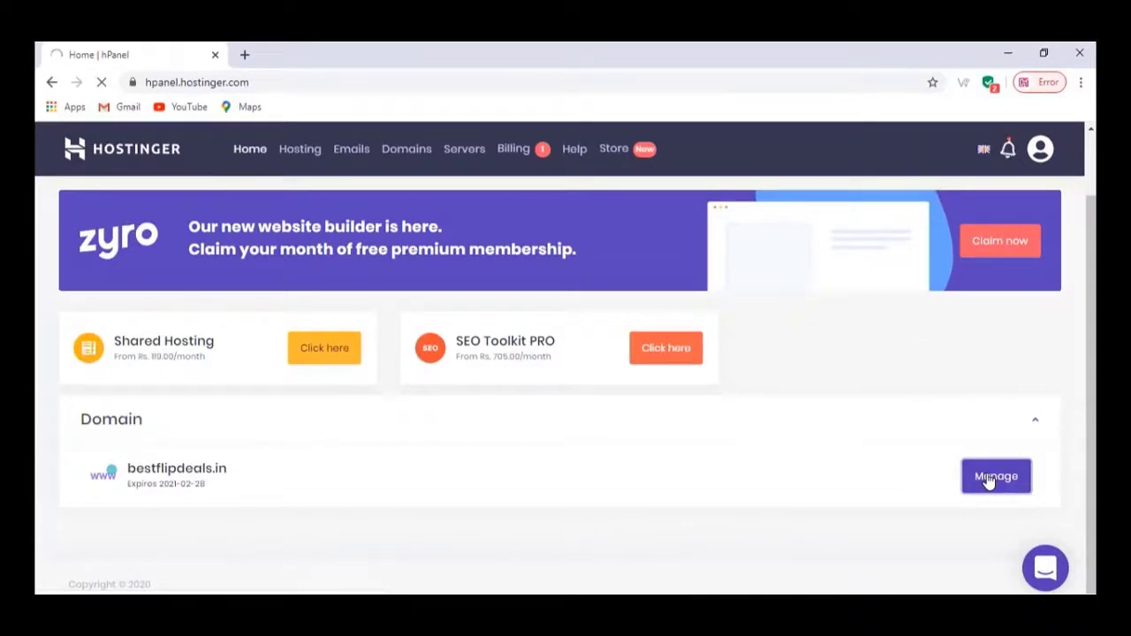
Open the management page of the bestflipdeals.in domain and go to its nameserver settings
left_click(988, 480)
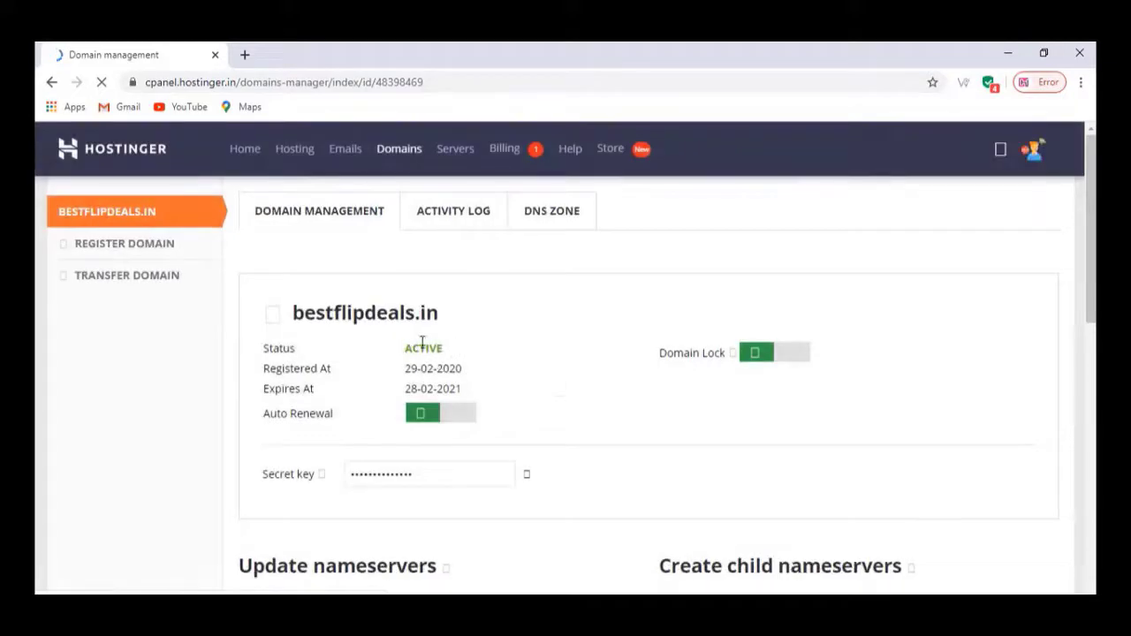
scroll(495, 338, "down", 2)
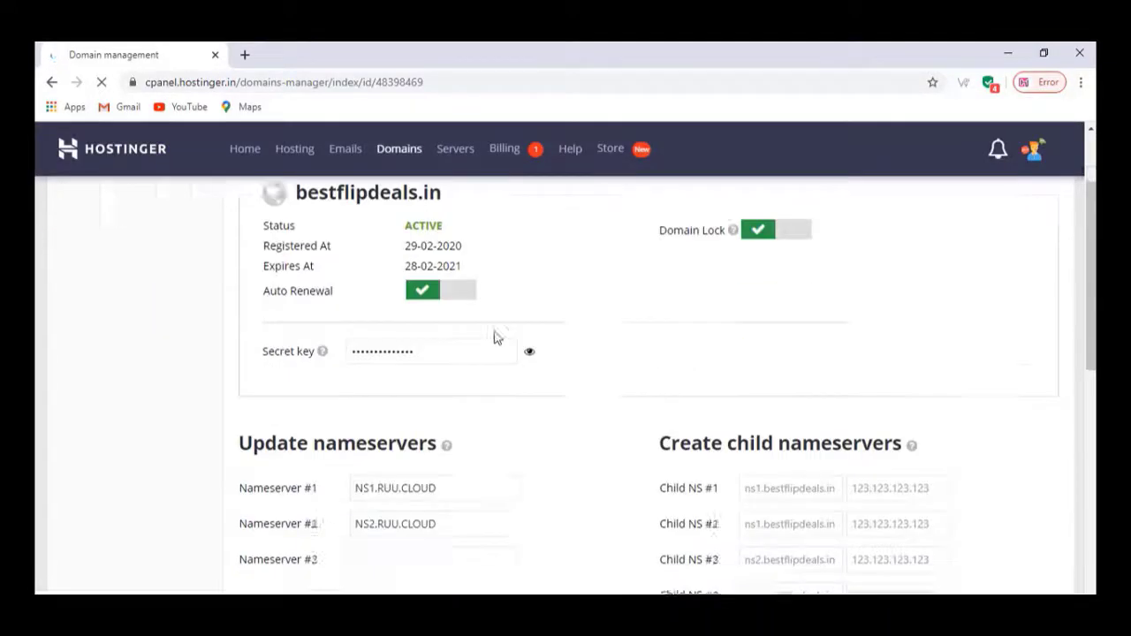
scroll(498, 336, "up", 1)
scroll(497, 336, "down", 2)
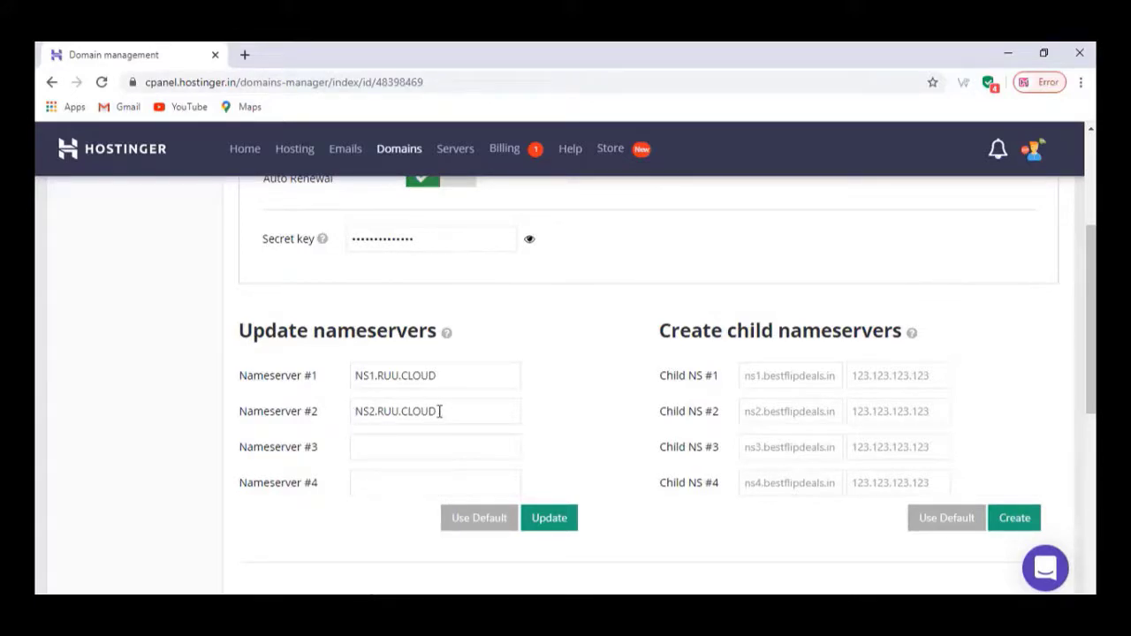
Set Nameserver #2 of the bestflipdeals.in domain to ns2.ruu.cloud
scroll(442, 412, "up", 3)
scroll(398, 437, "down", 3)
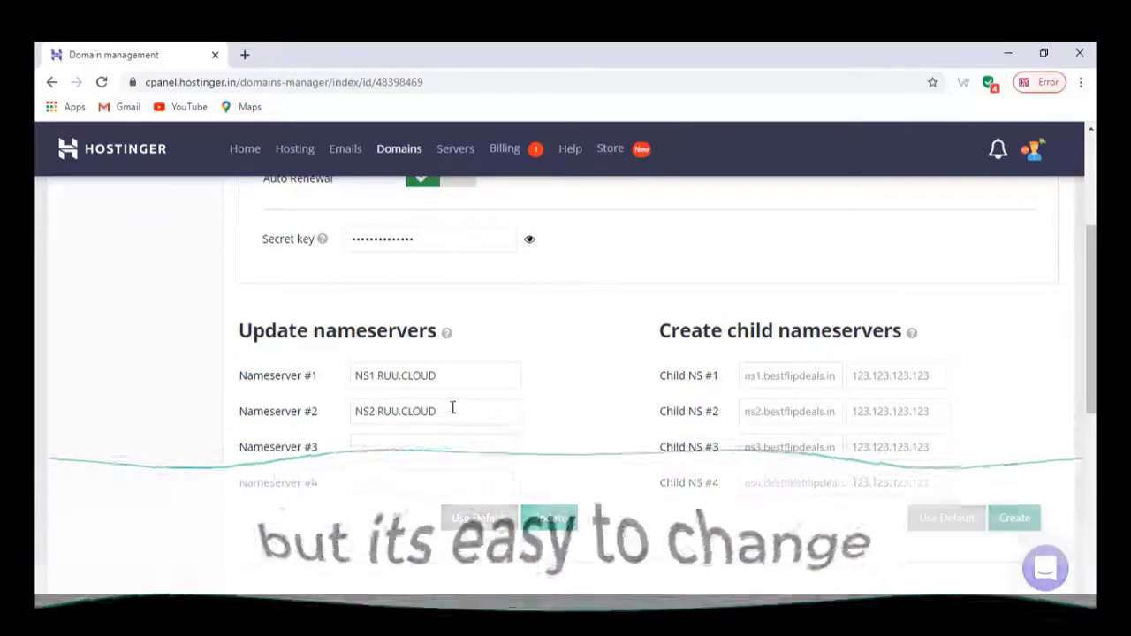
left_click_drag(452, 407, 357, 422)
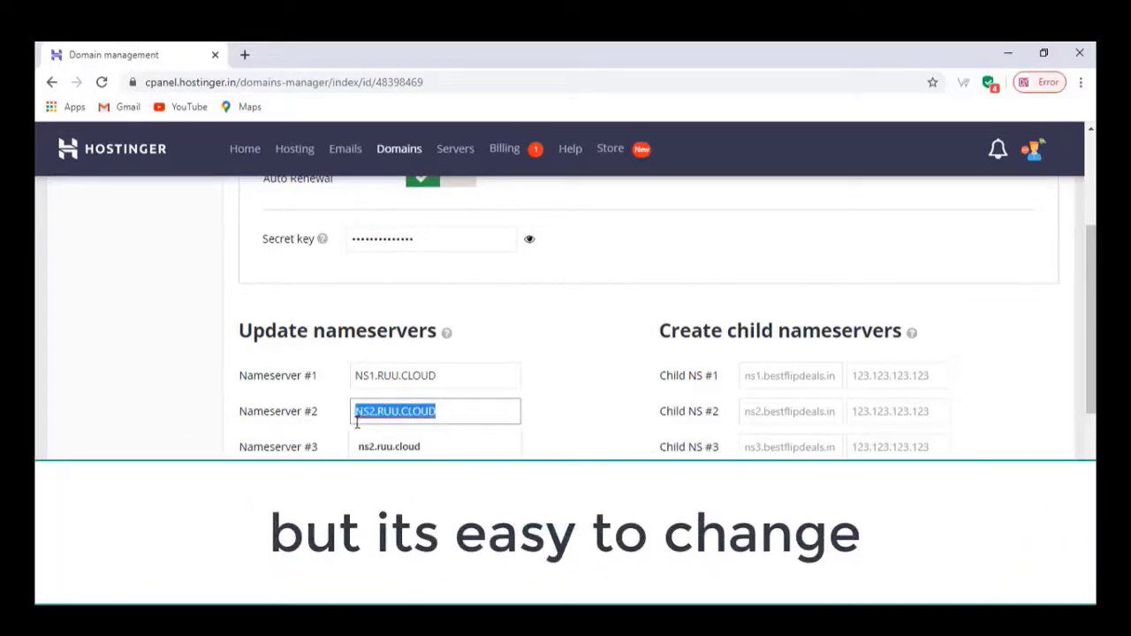
left_click(412, 444)
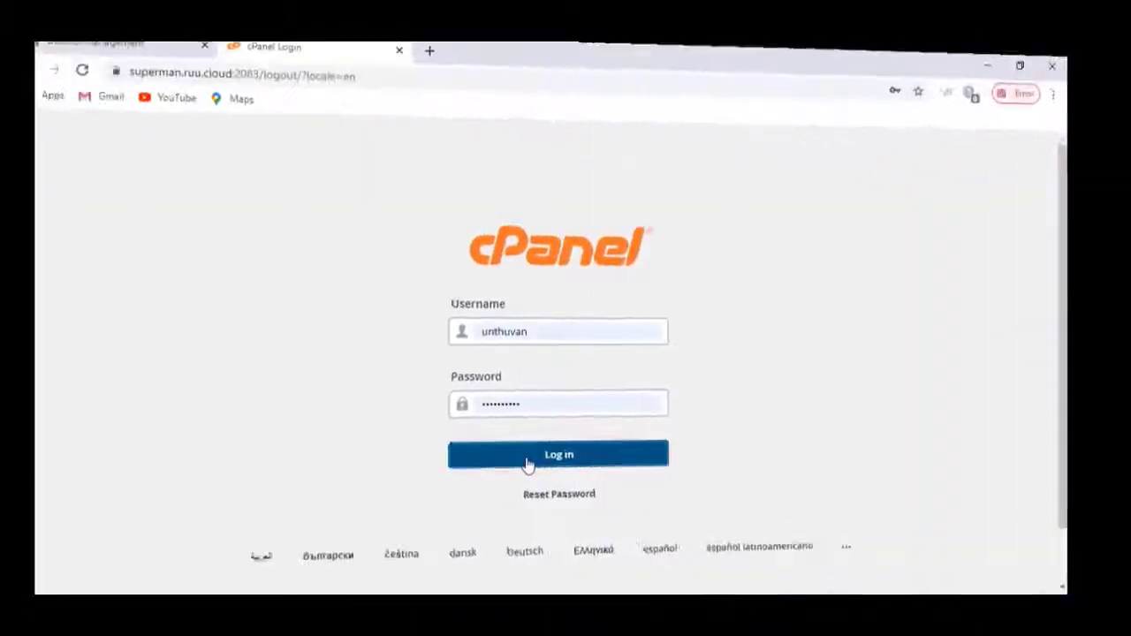
Log in to cPanel with the prefilled account credentials
left_click(528, 455)
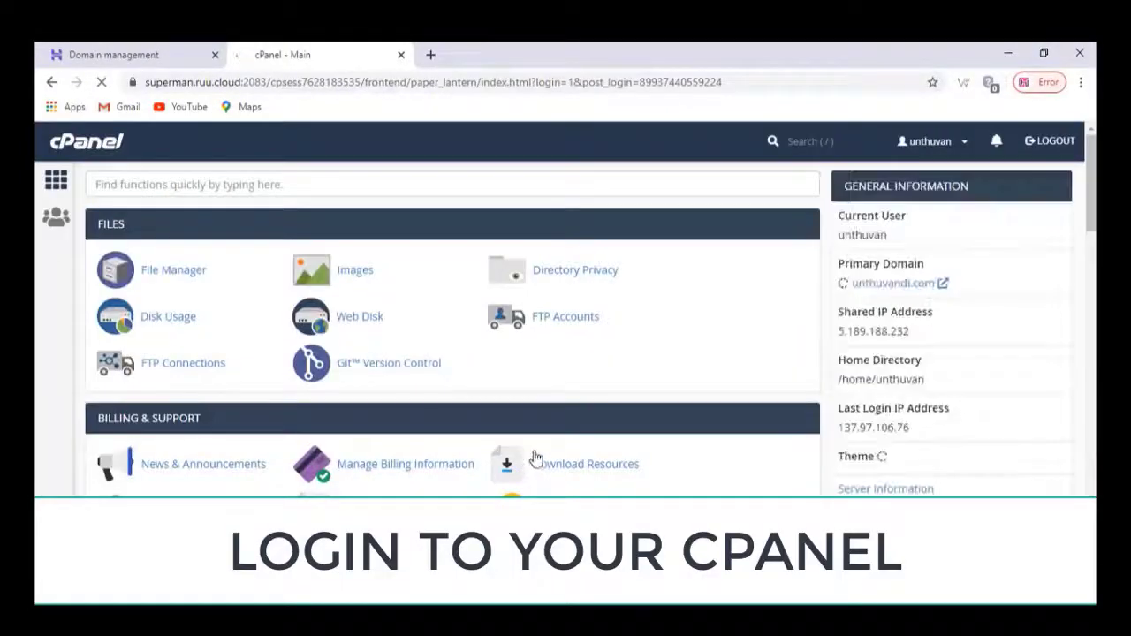
Find the WordPress installer among the cPanel tools and open its page in Softaculous
scroll(426, 353, "down", 7)
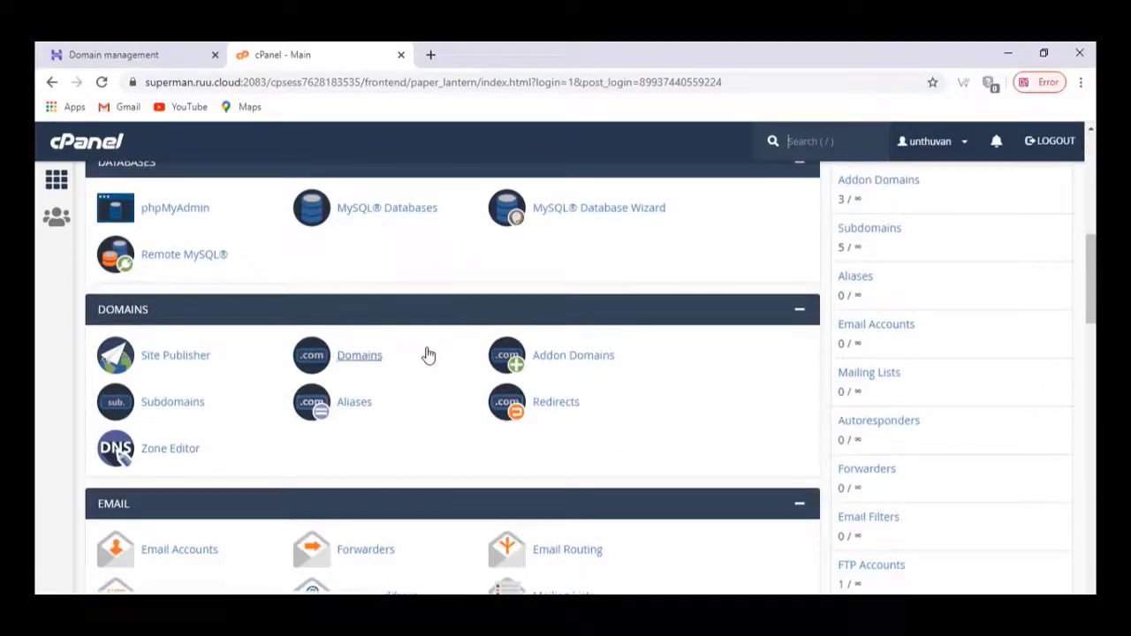
scroll(428, 354, "down", 7)
scroll(427, 353, "down", 4)
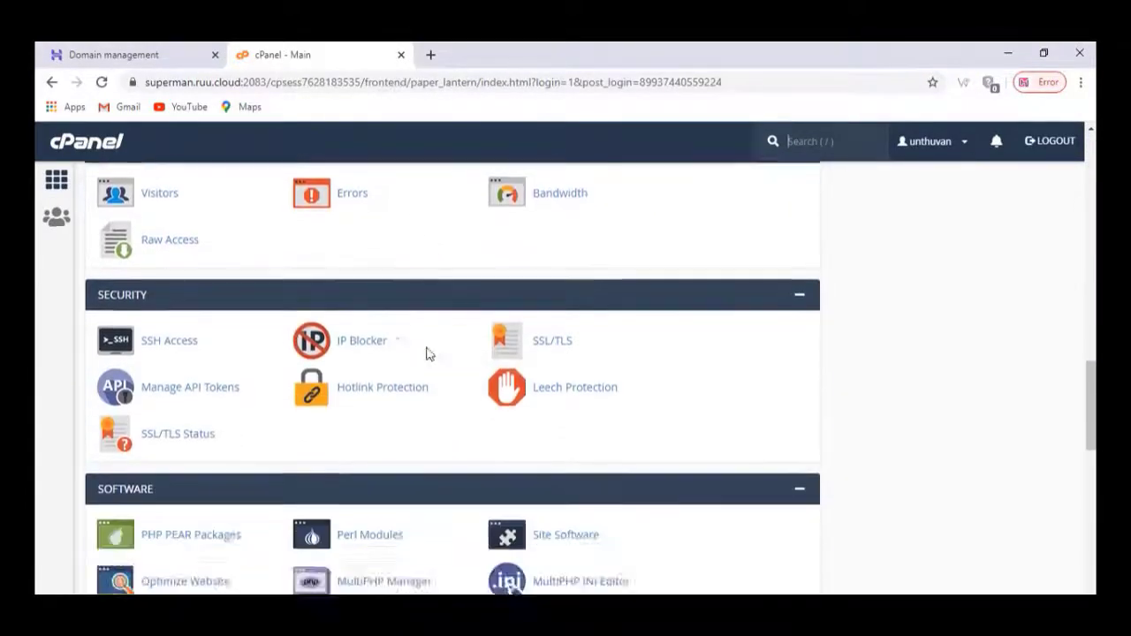
left_click(213, 399)
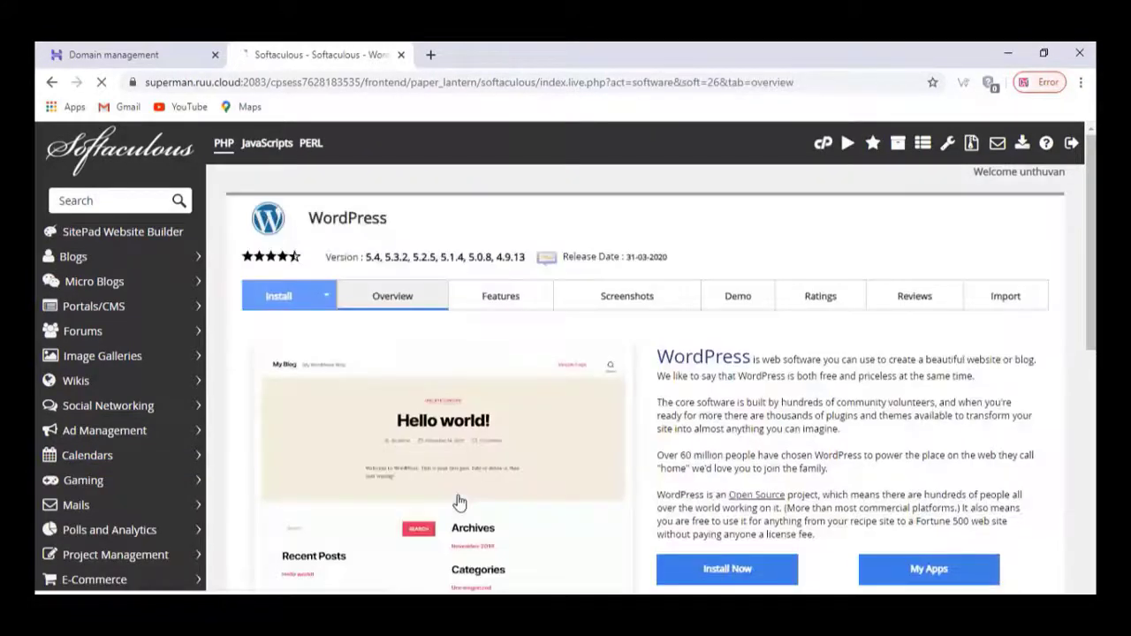
Clear the installation directory so that WordPress installs directly on the bestflipdeals.in domain
left_click_drag(943, 460, 925, 460)
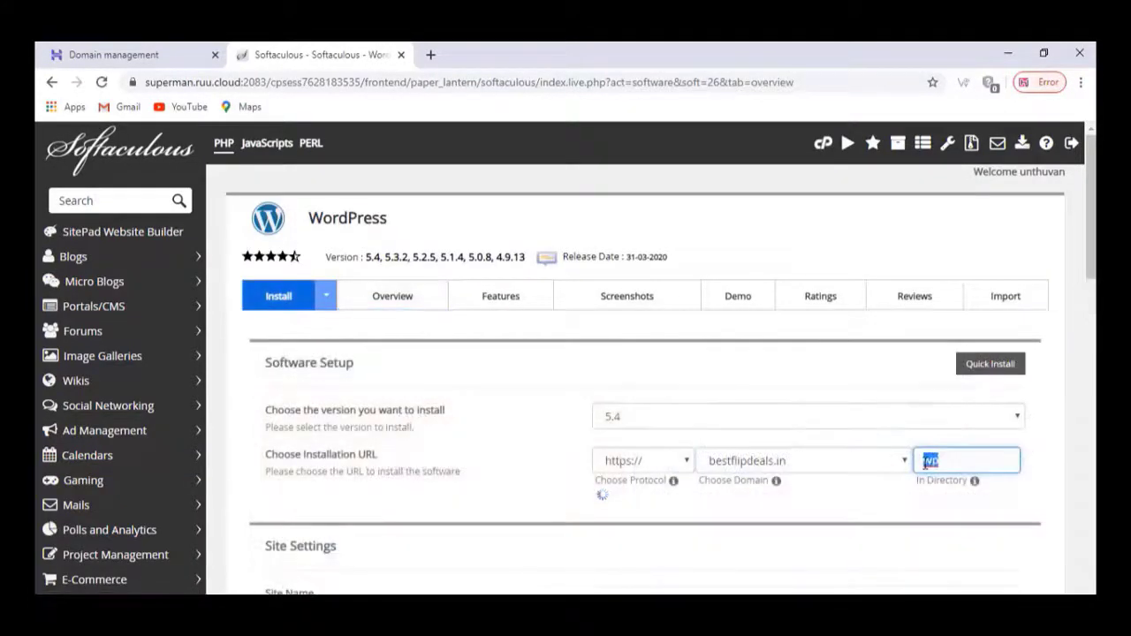
key("BackSpace")
scroll(918, 468, "down", 3)
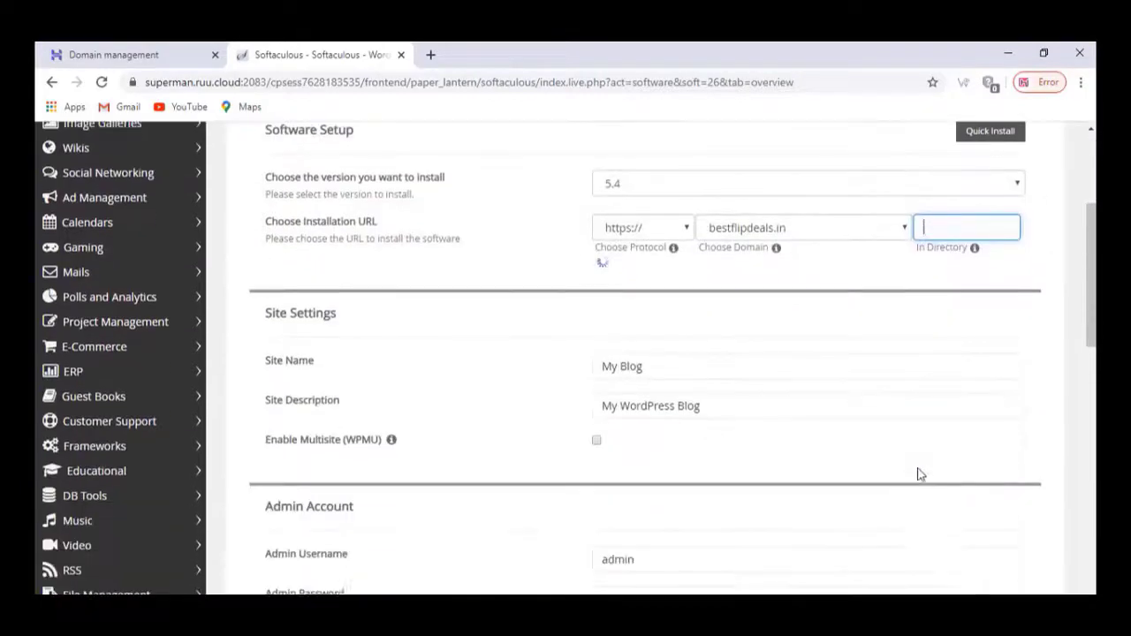
Replace the default site name of the WordPress installation with "grocery"
left_click(663, 359)
left_click_drag(658, 356, 586, 366)
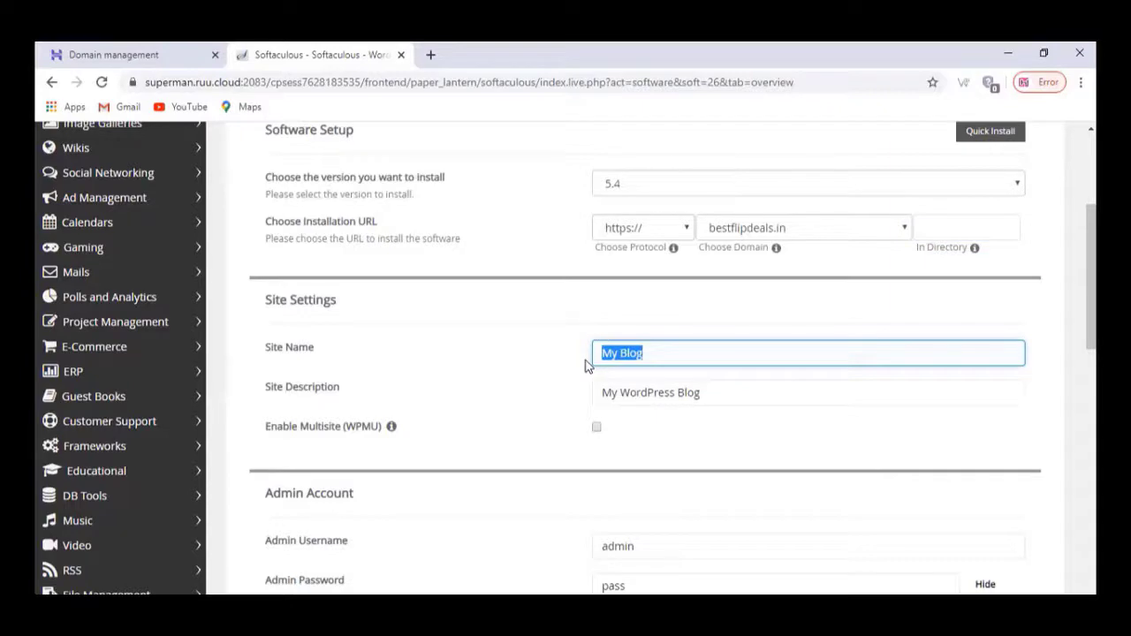
type("G")
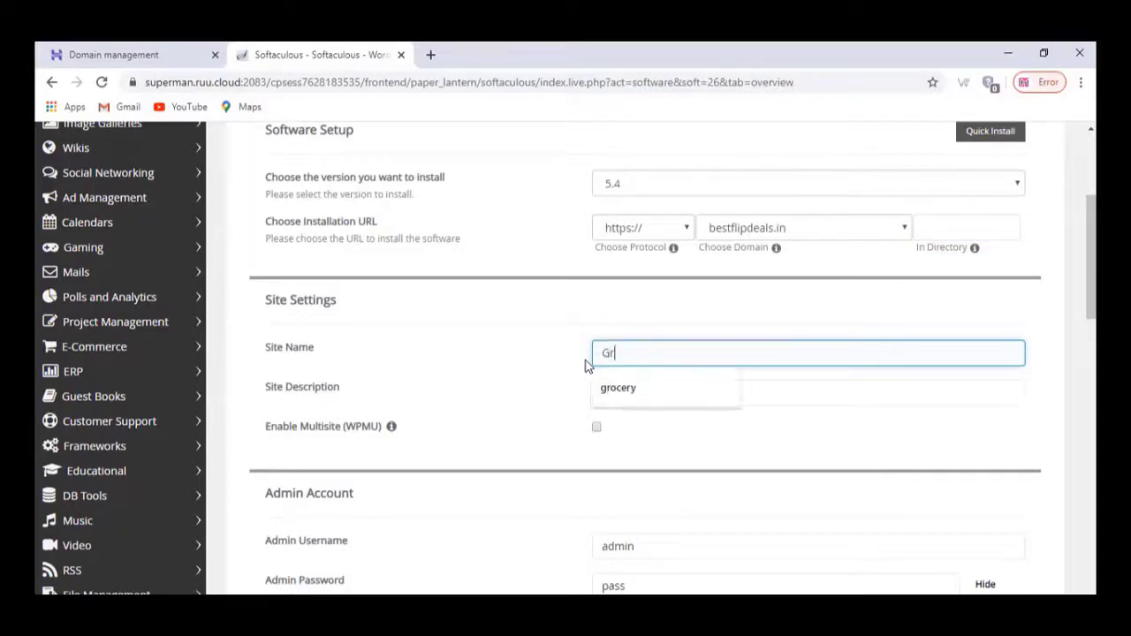
type("r")
left_click(616, 387)
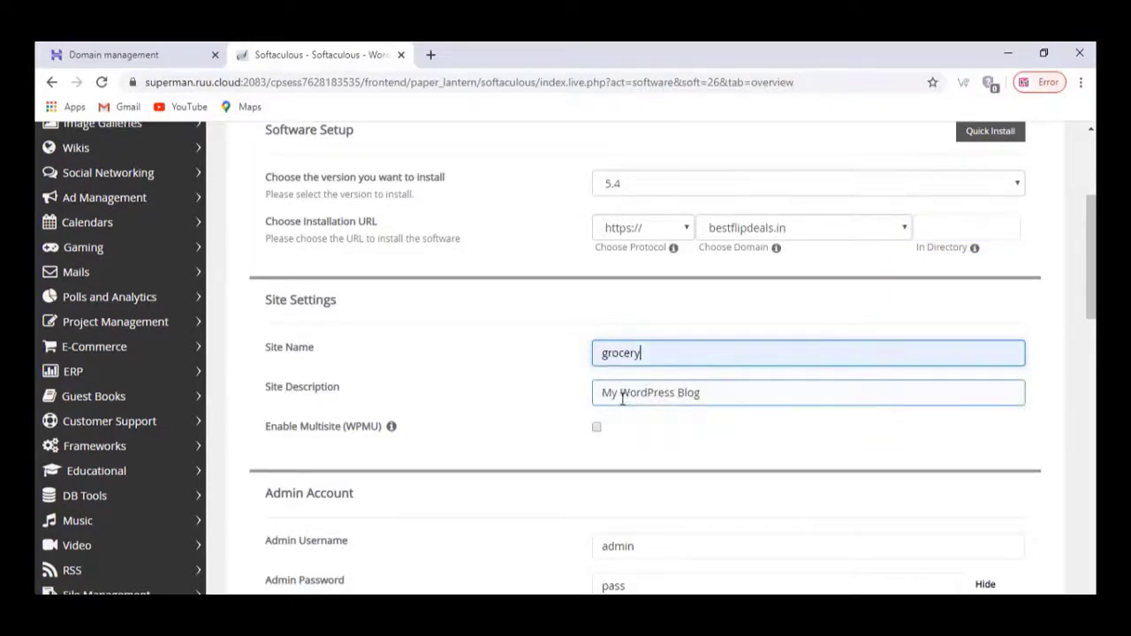
Set the site description to "grocery deliver to your home" and install WordPress
left_click(629, 395)
left_click_drag(719, 386, 595, 412)
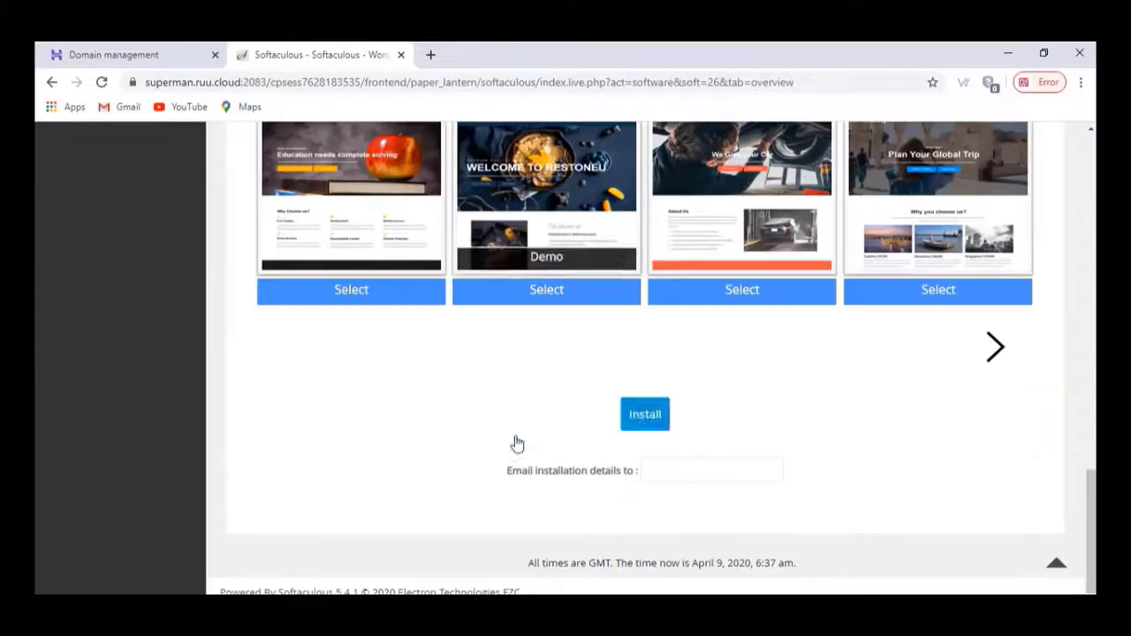
left_click(643, 415)
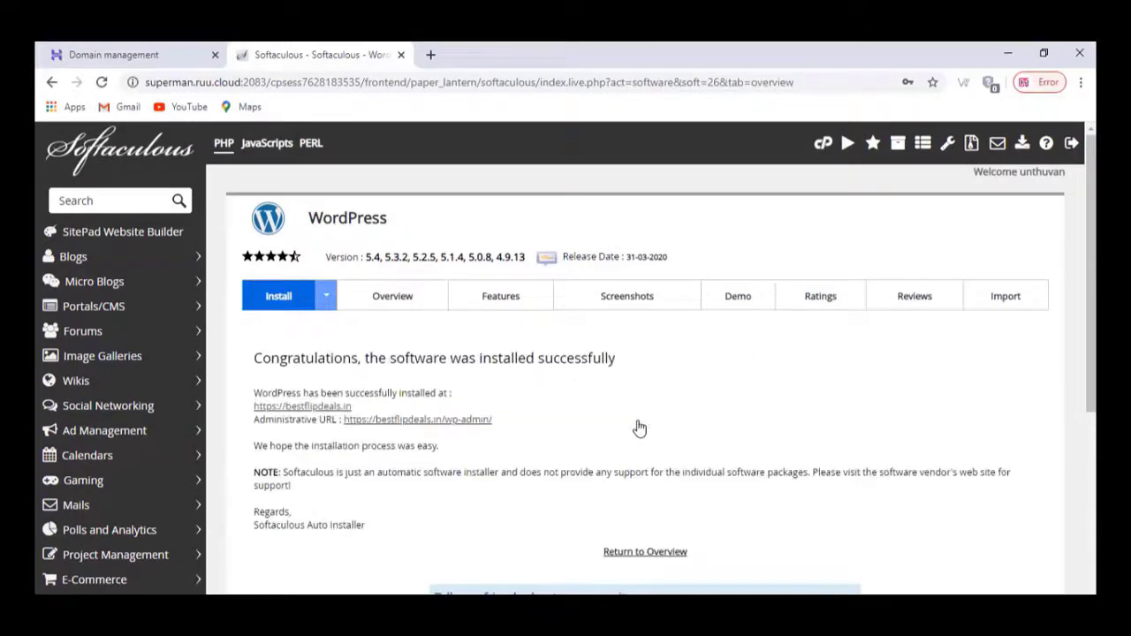
Open the newly installed bestflipdeals.in site and look over its homepage
left_click(309, 407)
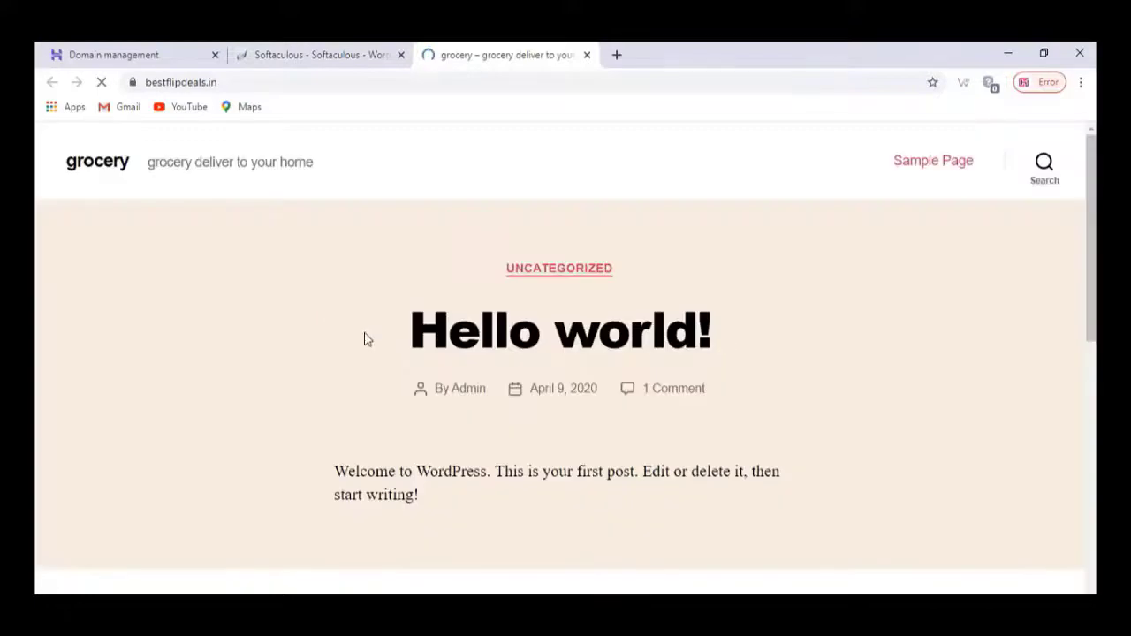
scroll(366, 336, "down", 7)
scroll(365, 333, "up", 7)
Open the WordPress admin dashboard of the grocery site and go to its theme management page
left_click(341, 51)
left_click(459, 421)
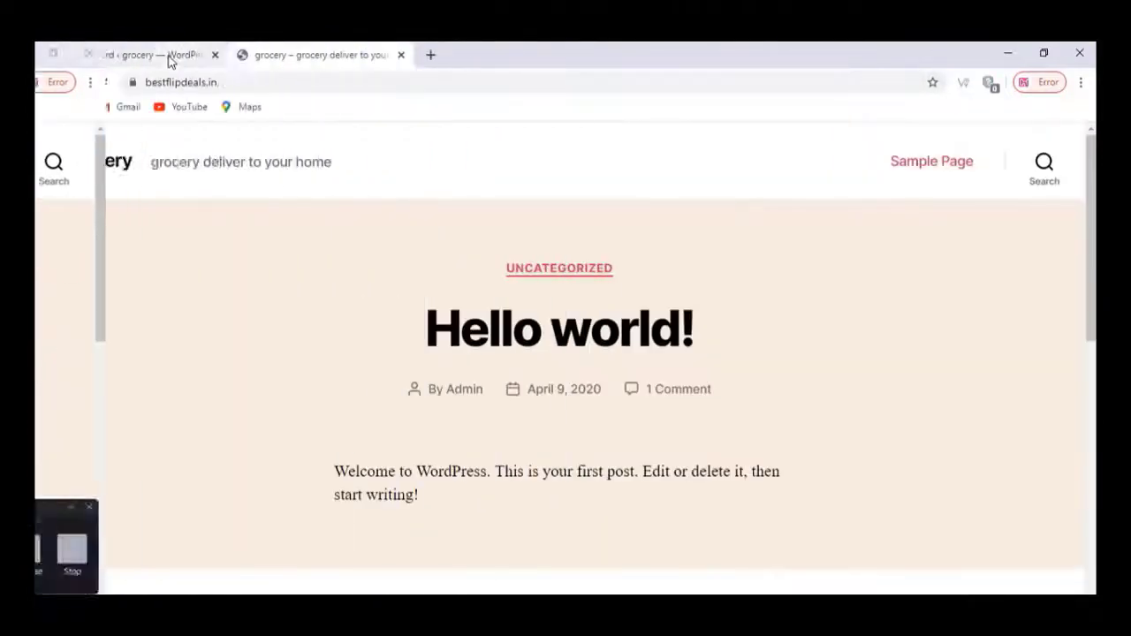
left_click(169, 55)
mouse_move(137, 378)
left_click(201, 382)
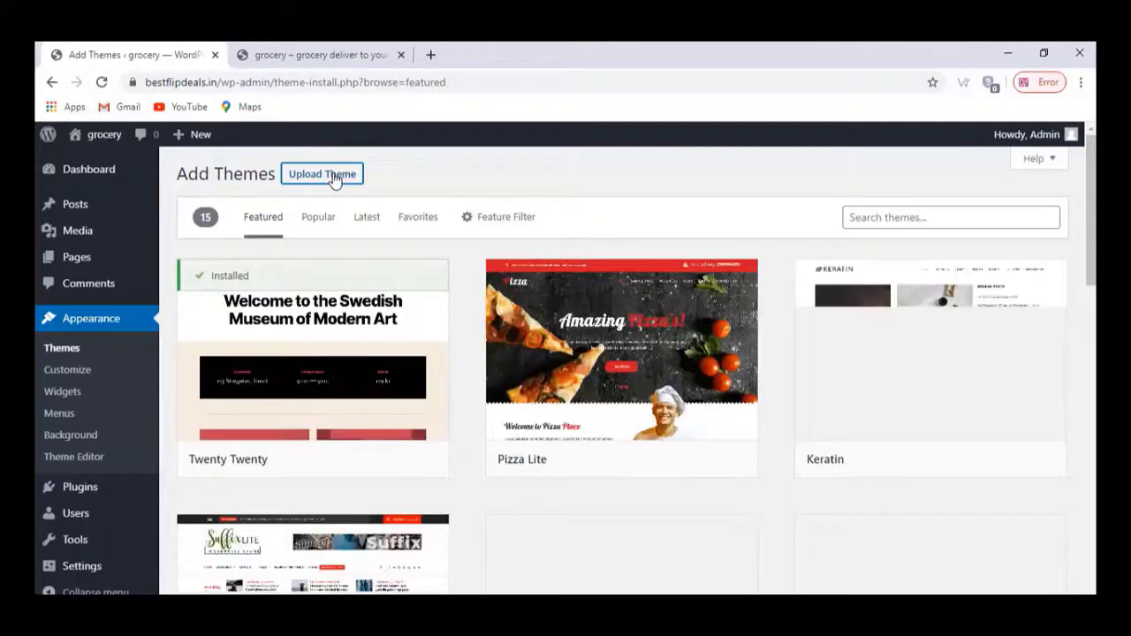
Upload the greenmart theme ZIP from the Theme folder inside greenmart239 on the Desktop and install it as an active theme
left_click(334, 177)
left_click(511, 315)
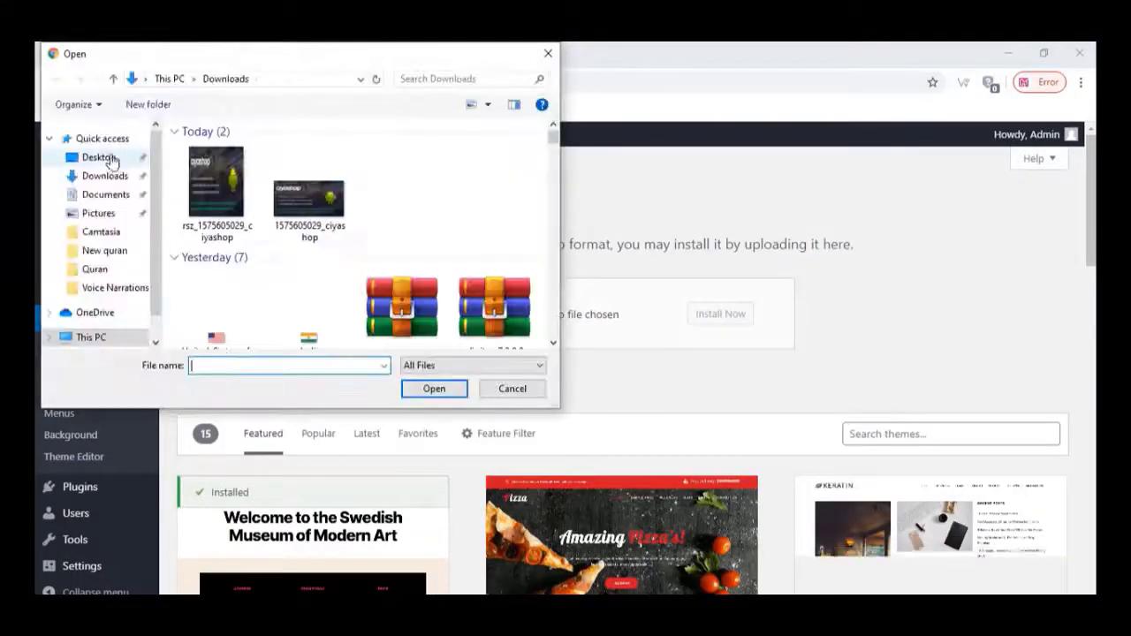
left_click(101, 157)
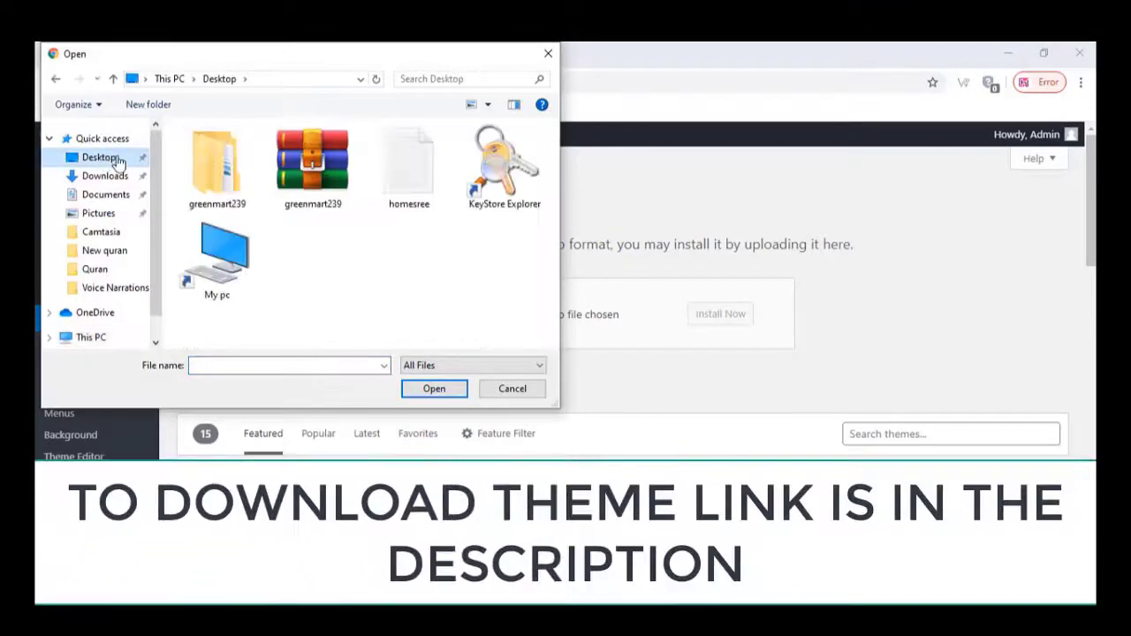
double_click(217, 154)
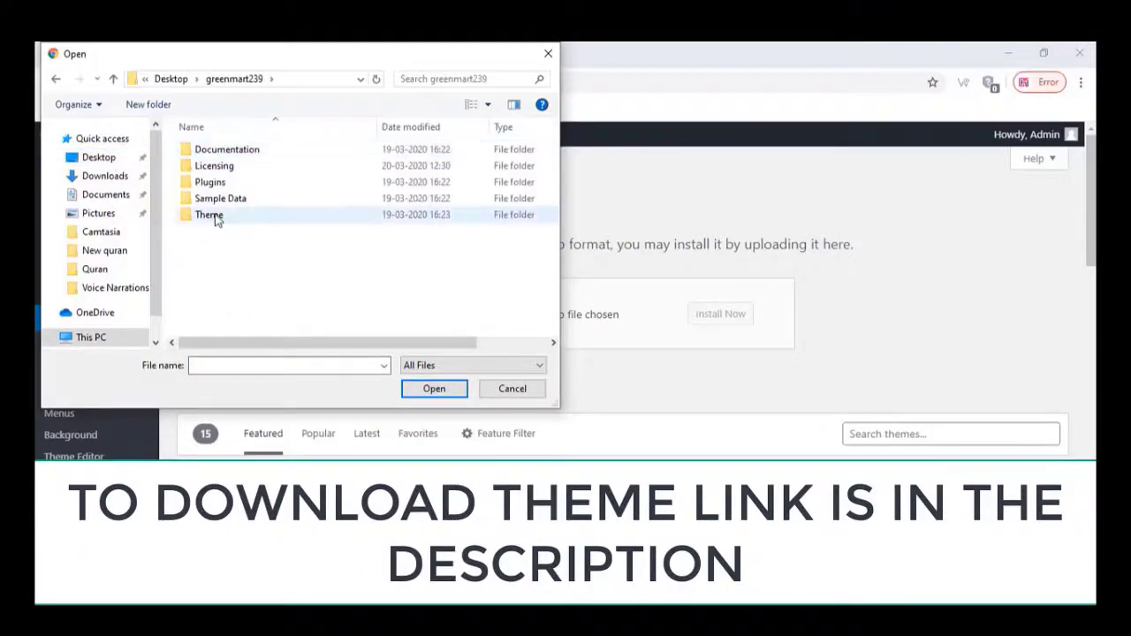
left_click(214, 218)
double_click(214, 218)
left_click(215, 149)
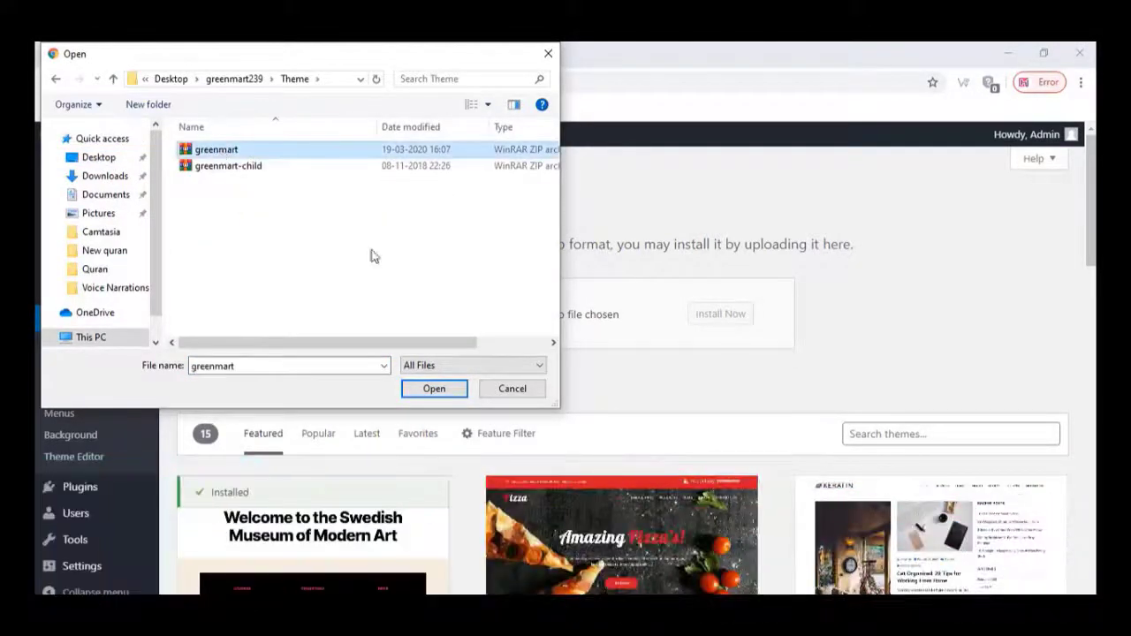
left_click(434, 389)
left_click(727, 315)
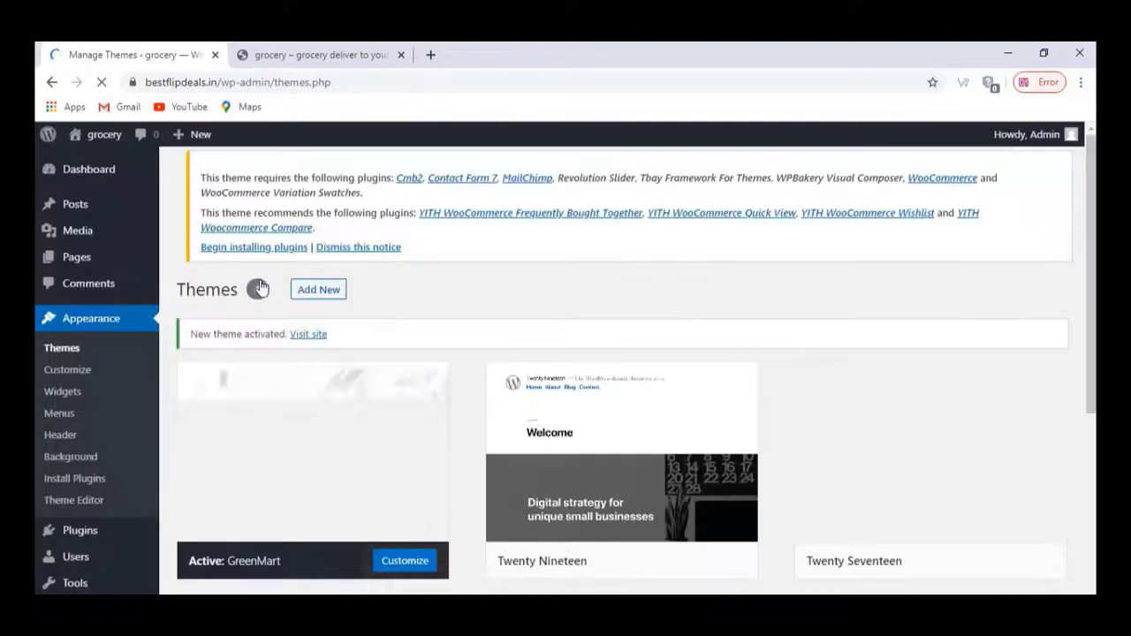
Reload the bestflipdeals.in homepage to view the site with the GreenMart theme
left_click(318, 53)
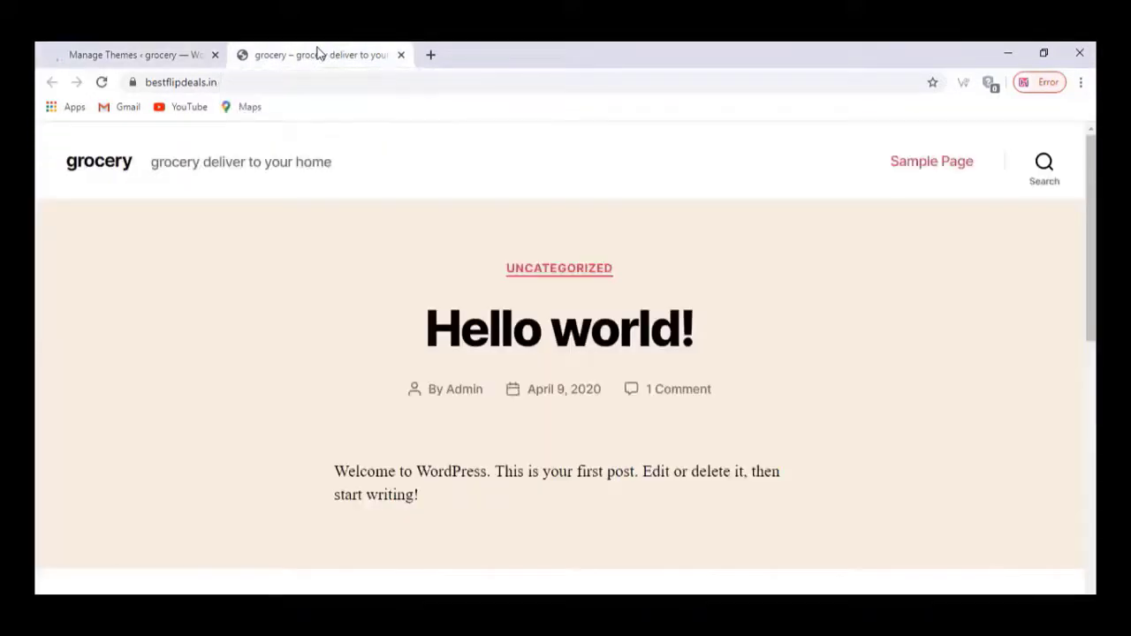
right_click(221, 245)
left_click(262, 287)
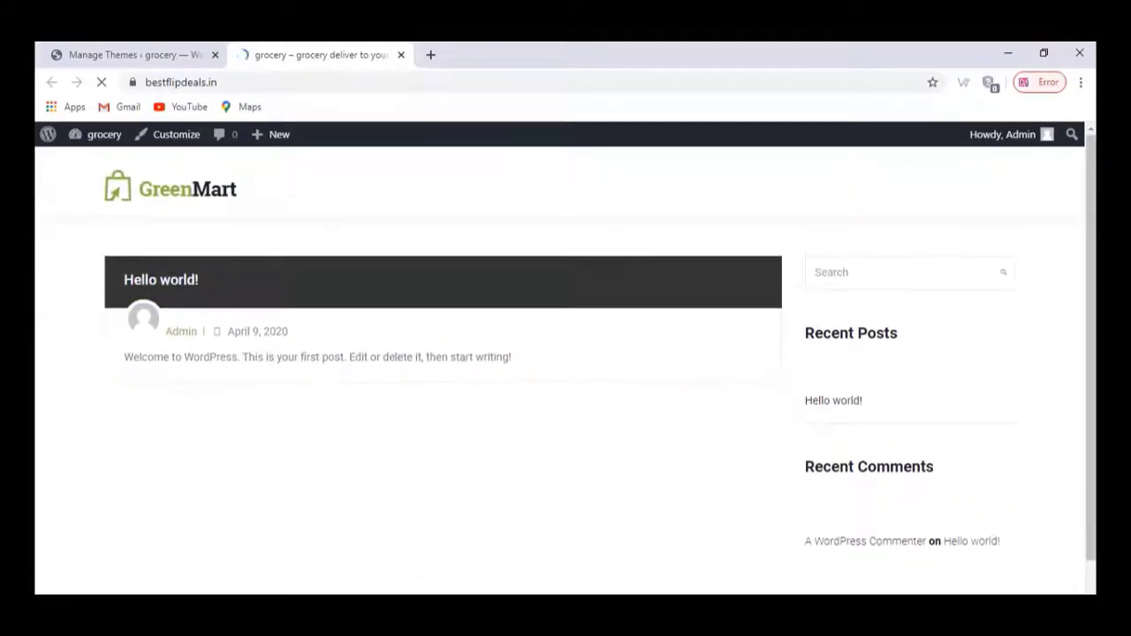
Bulk-install all the plugins that the GreenMart theme requires and recommends
left_click(139, 42)
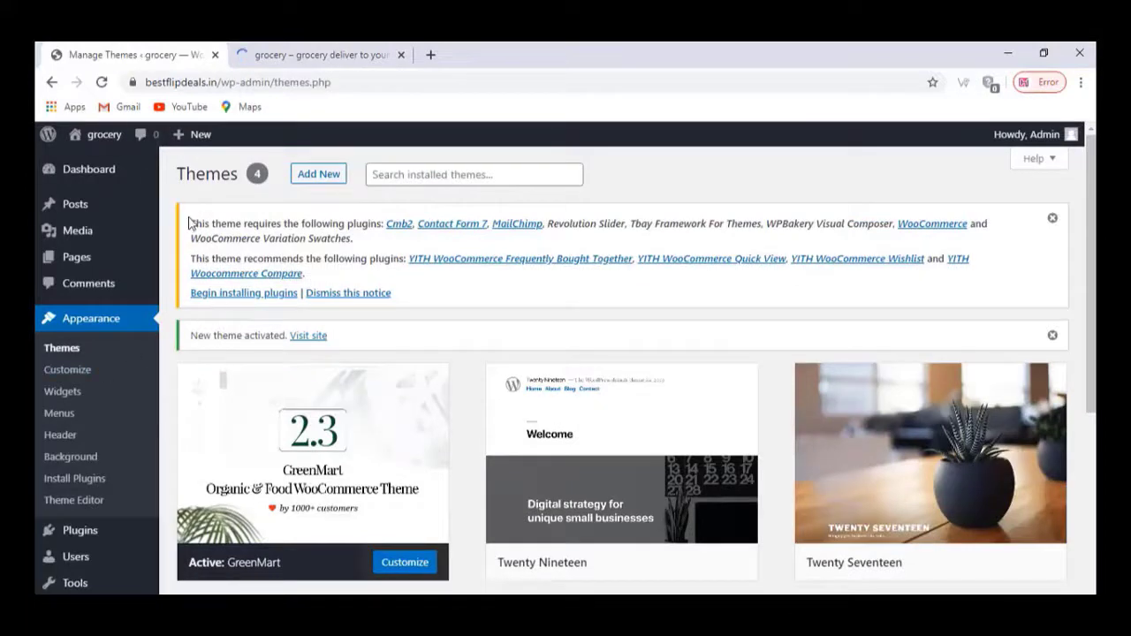
left_click_drag(190, 228, 305, 246)
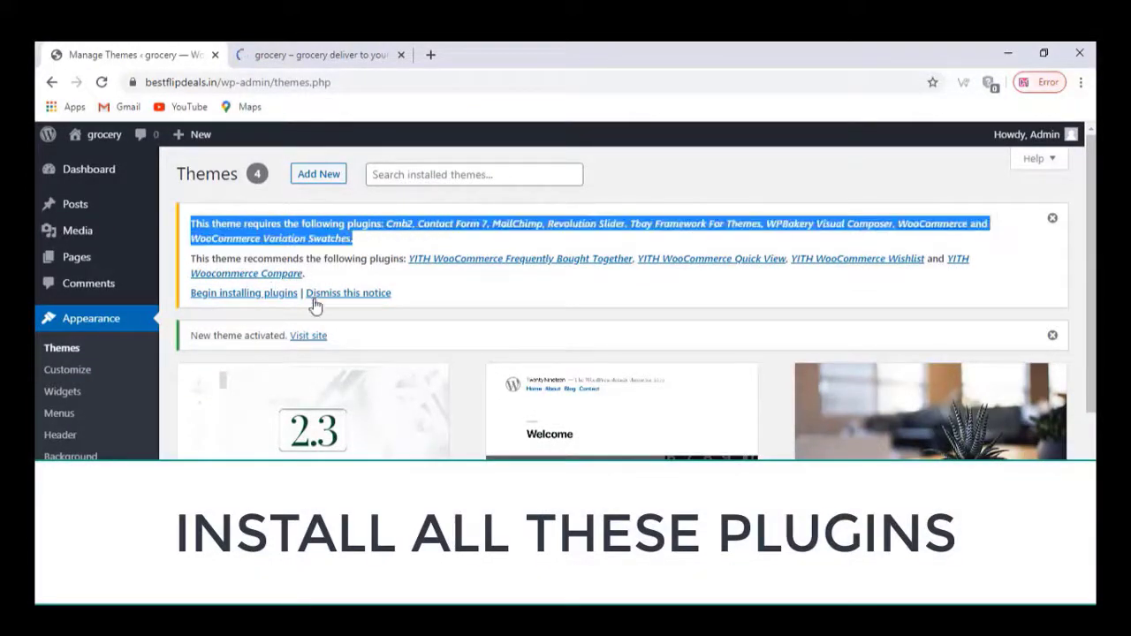
left_click(250, 295)
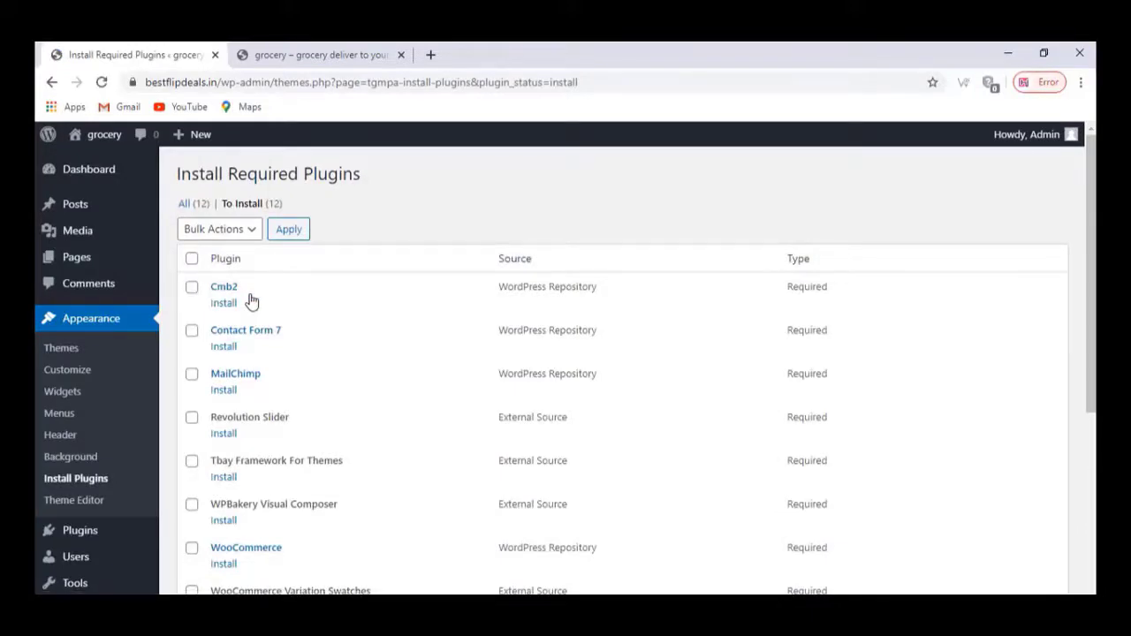
left_click(192, 259)
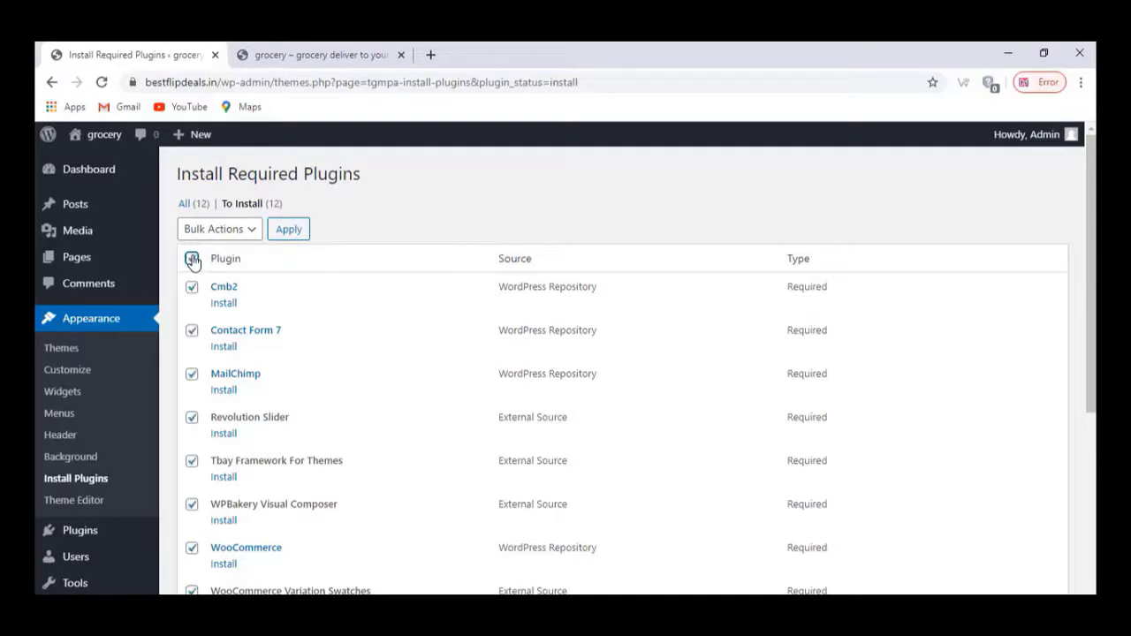
left_click(247, 229)
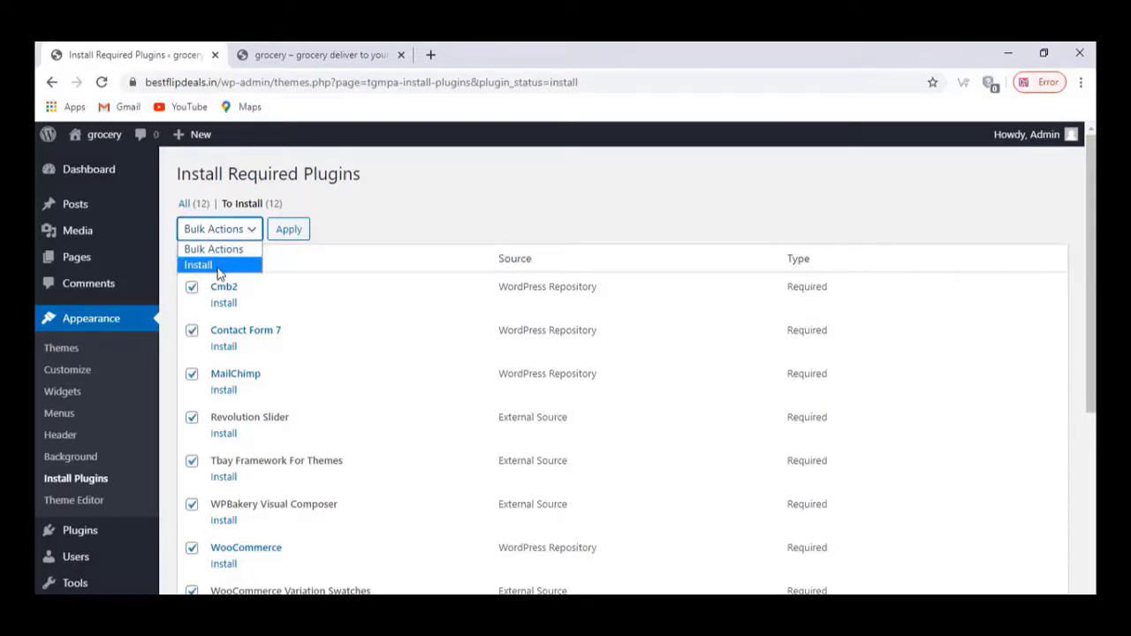
left_click(217, 269)
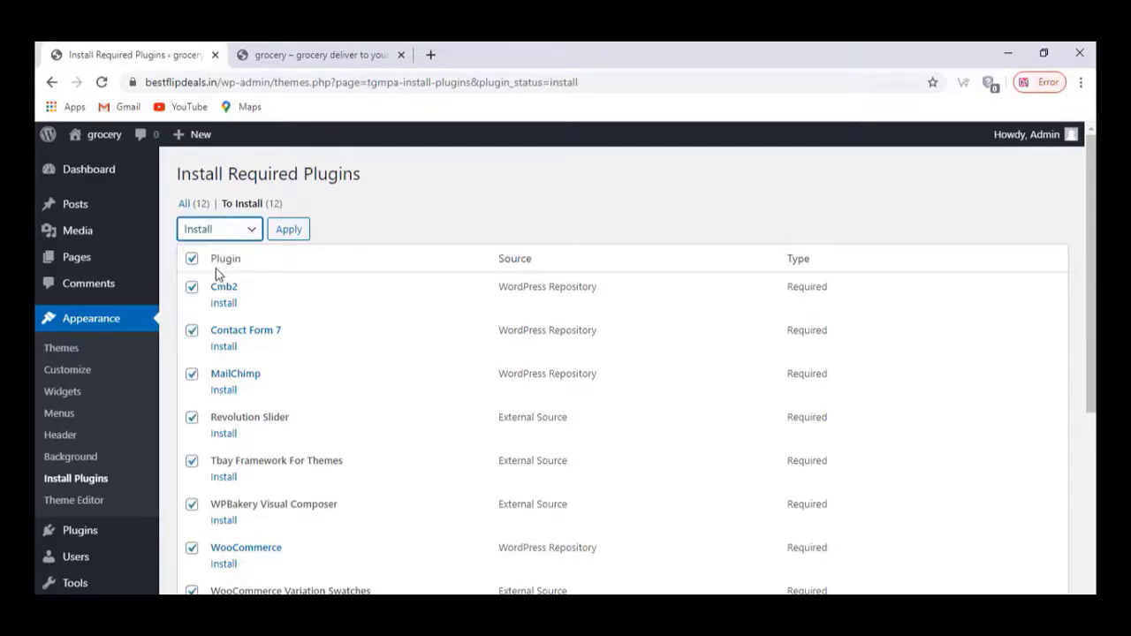
left_click(296, 229)
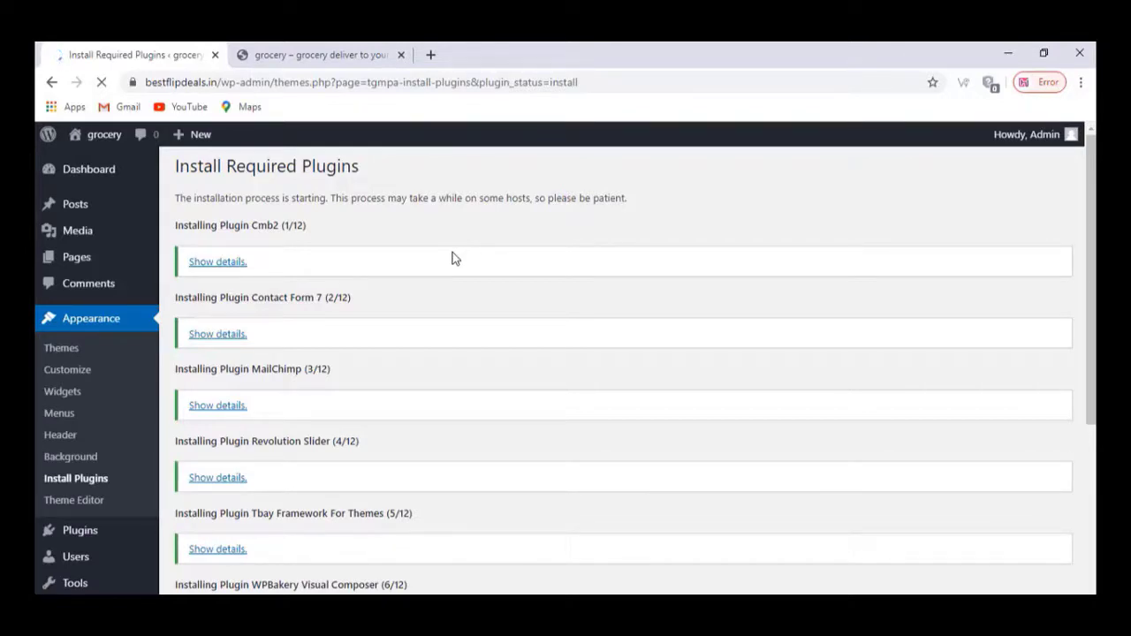
Return to the required plugins installer once installation is done and activate all the listed plugins in bulk
scroll(455, 258, "down", 2)
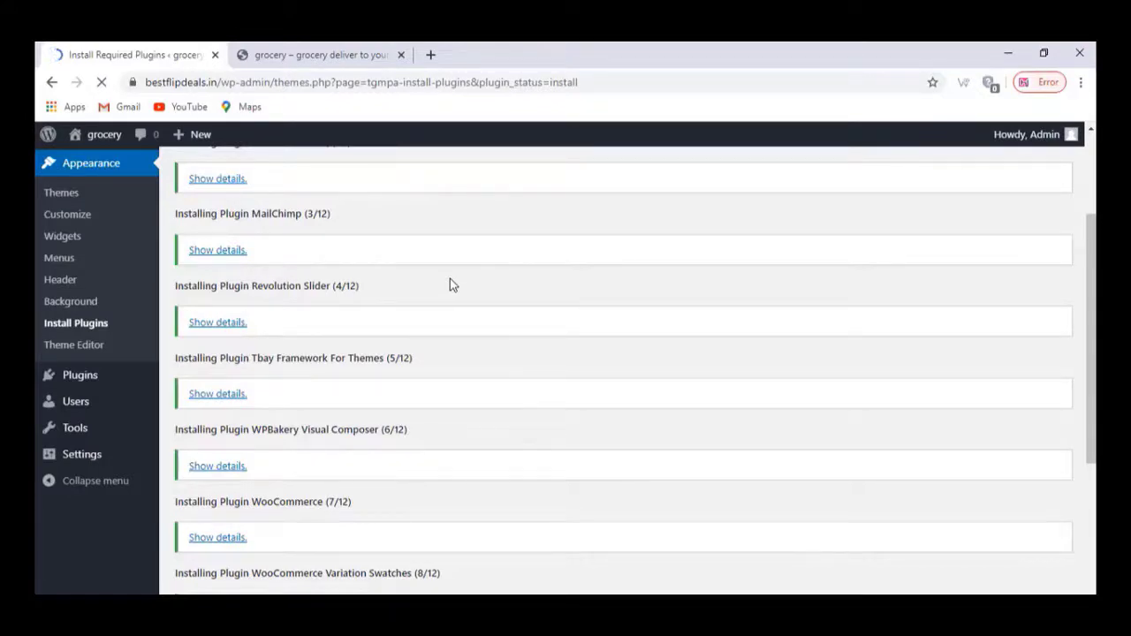
scroll(440, 298, "down", 3)
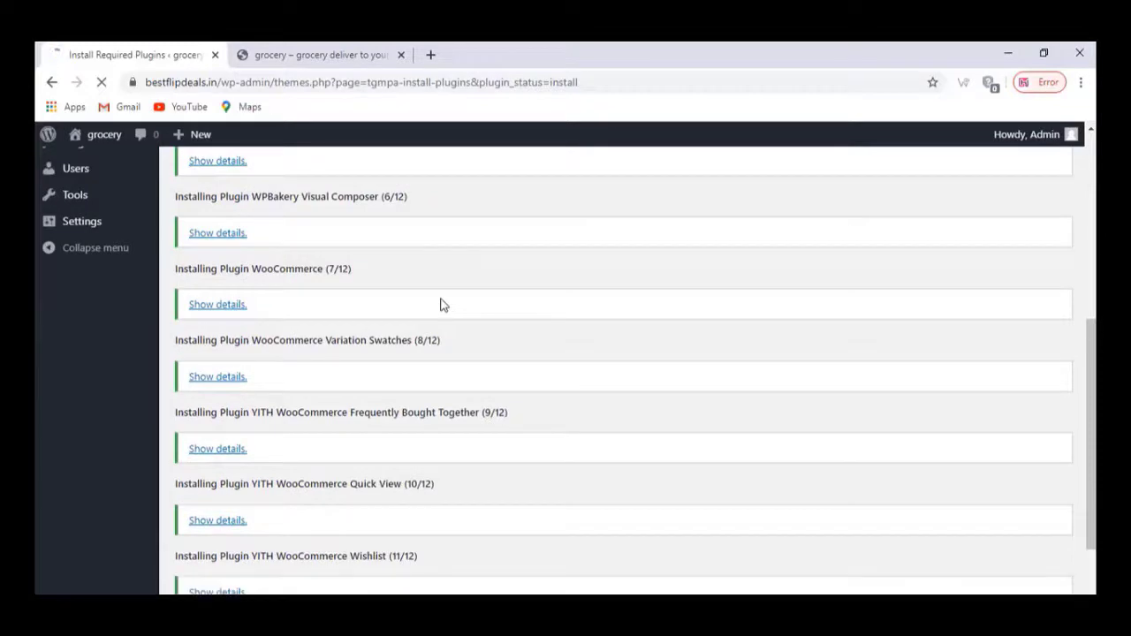
scroll(235, 534, "down", 2)
left_click(246, 526)
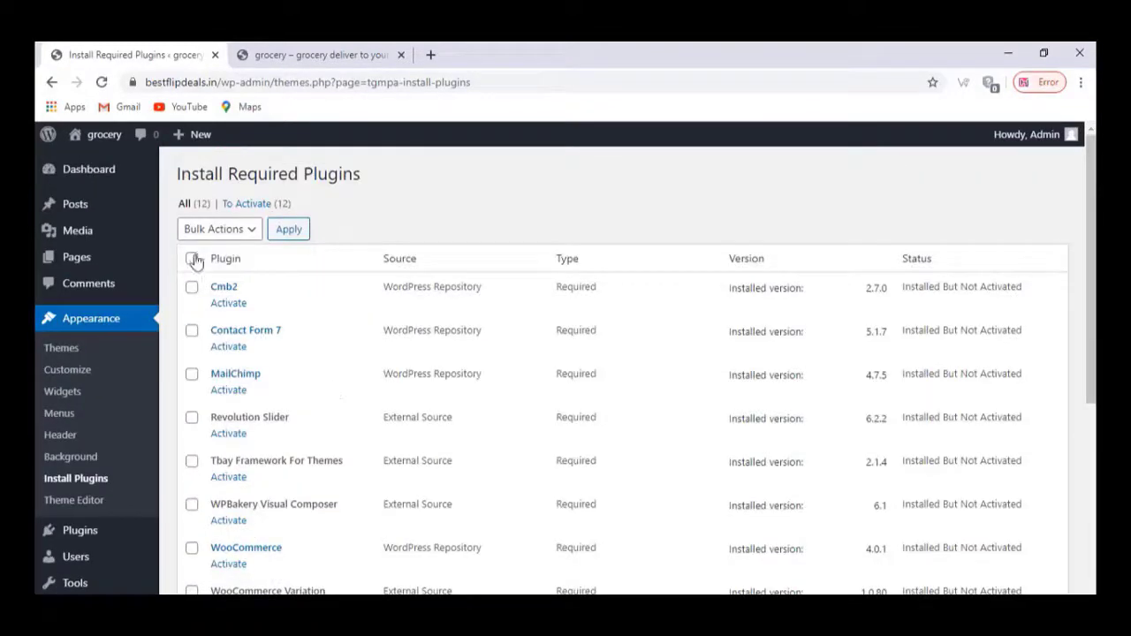
left_click(192, 258)
left_click(230, 231)
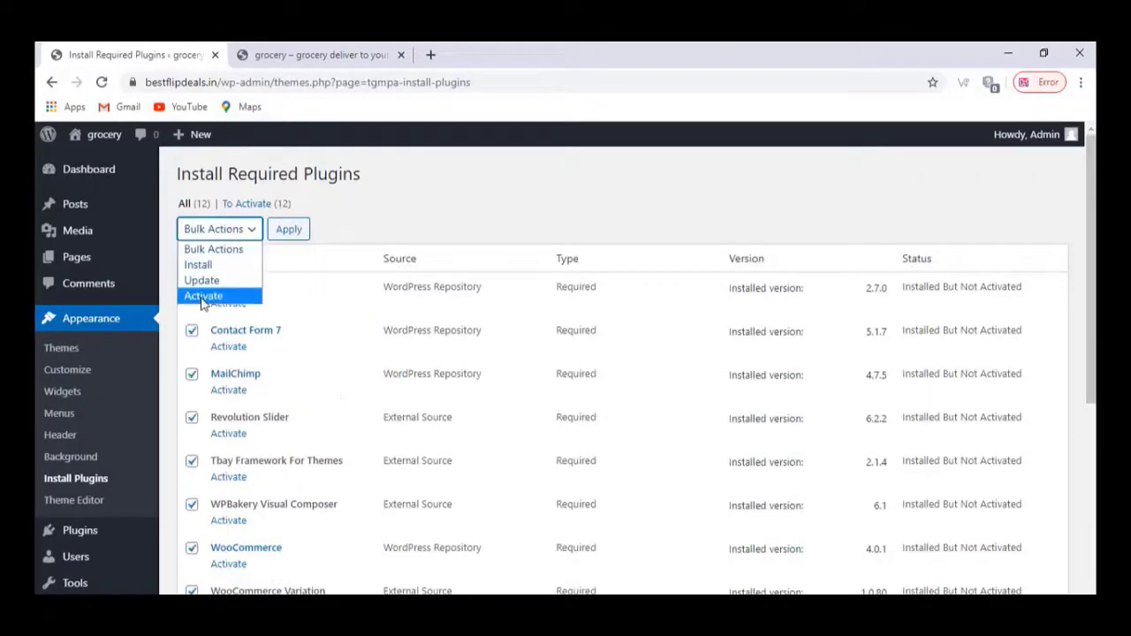
left_click(203, 296)
left_click(288, 229)
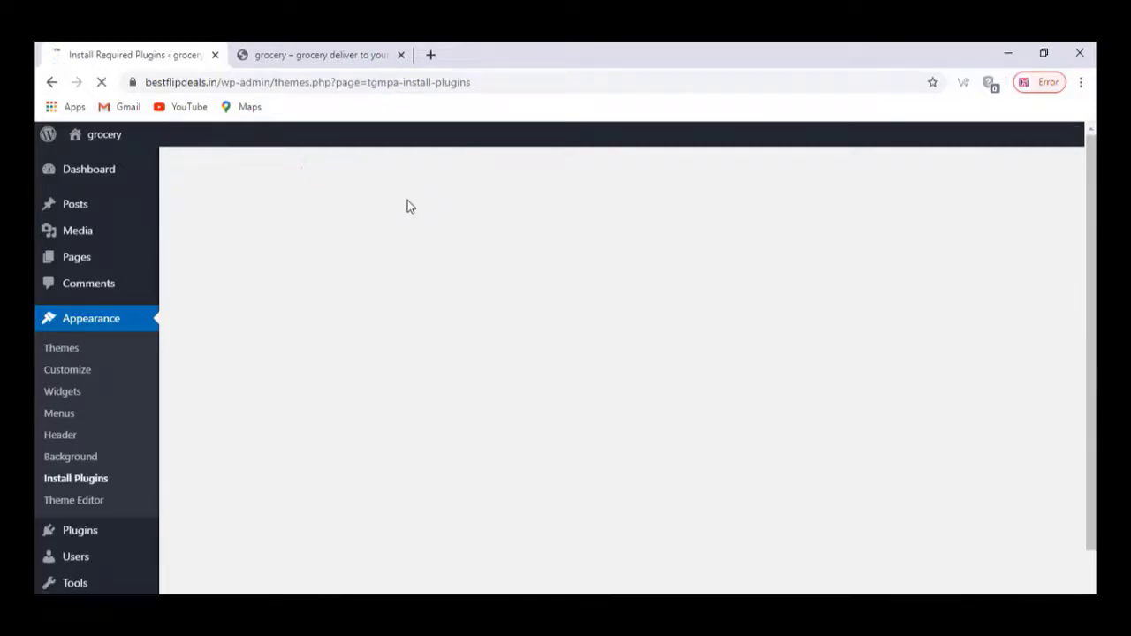
Return to the WordPress dashboard and look through the admin menu entries added by the theme and plugins
left_click(412, 324)
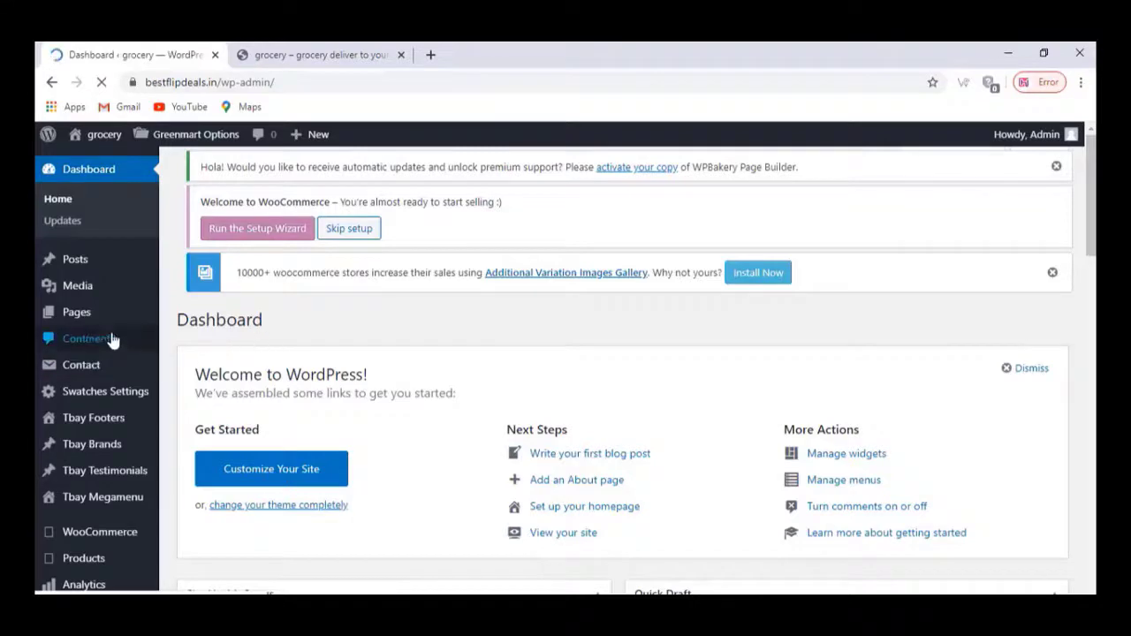
scroll(120, 301, "down", 3)
scroll(121, 304, "down", 3)
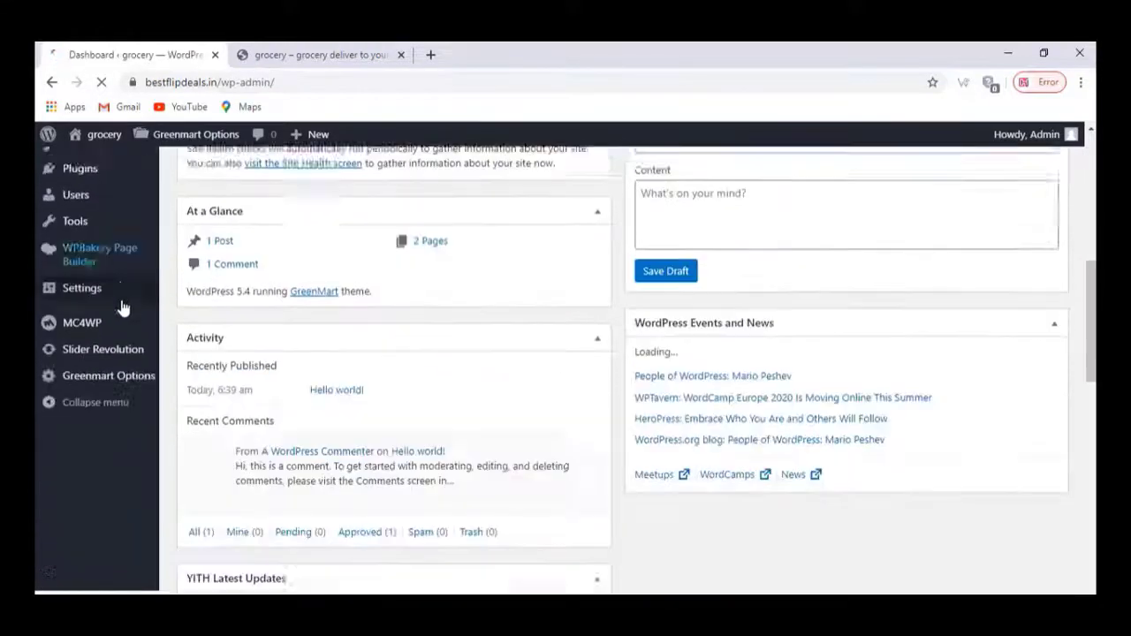
scroll(121, 304, "up", 5)
scroll(124, 313, "down", 2)
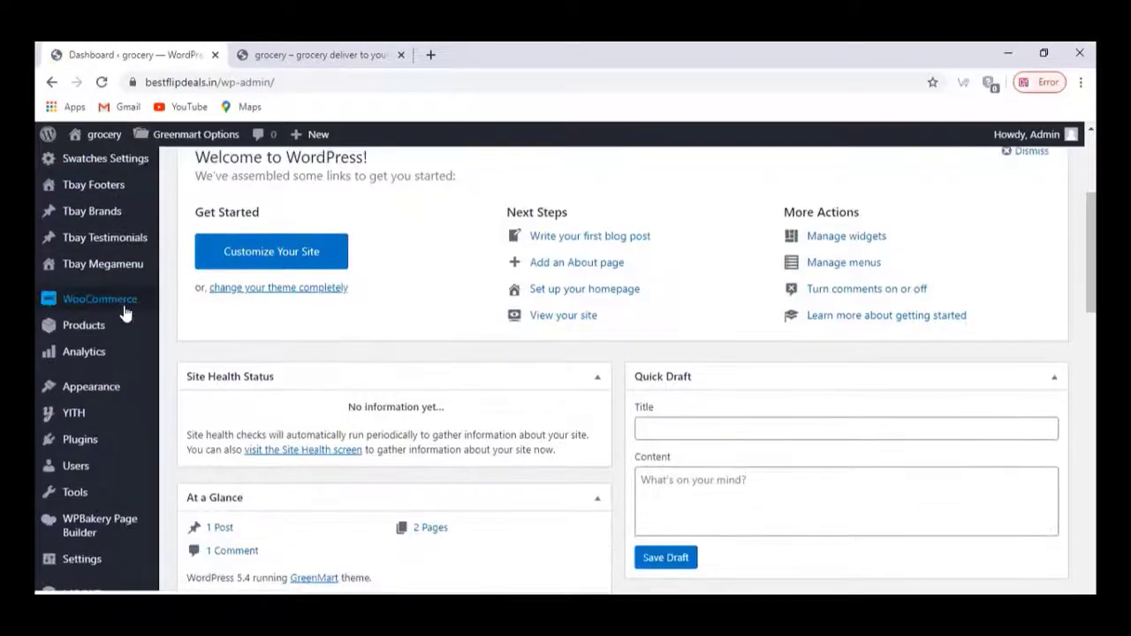
Import all data of the organic theme's Home1 demo with the Tbay Demo Import tool and dismiss the import window
mouse_move(116, 497)
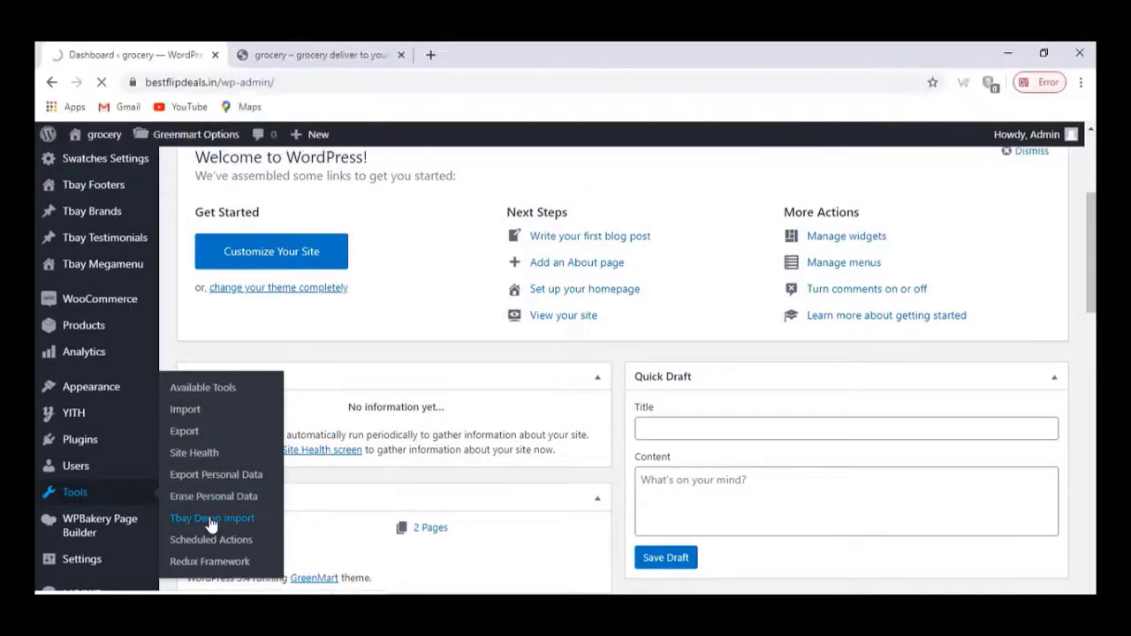
left_click(212, 525)
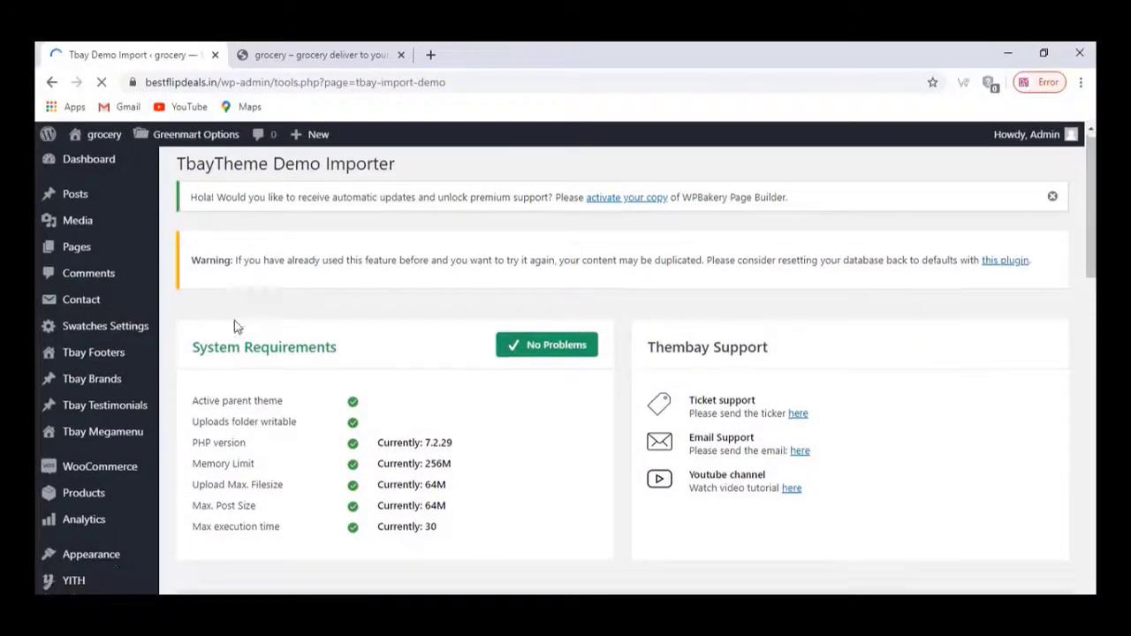
scroll(237, 324, "down", 5)
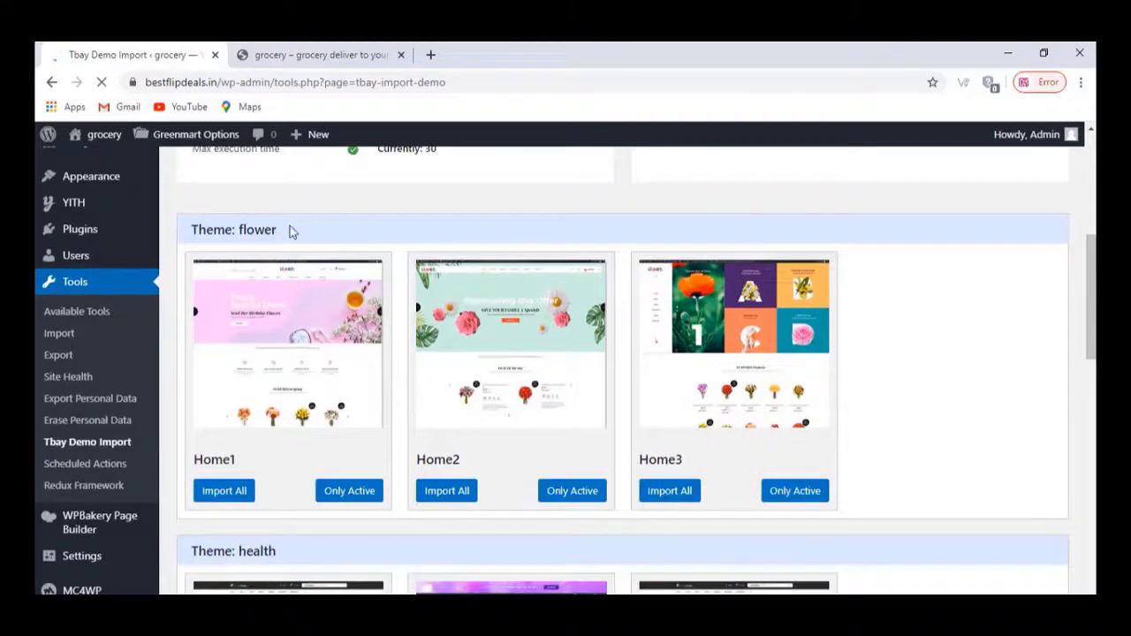
scroll(291, 230, "down", 3)
left_click_drag(238, 316, 288, 330)
scroll(287, 330, "down", 8)
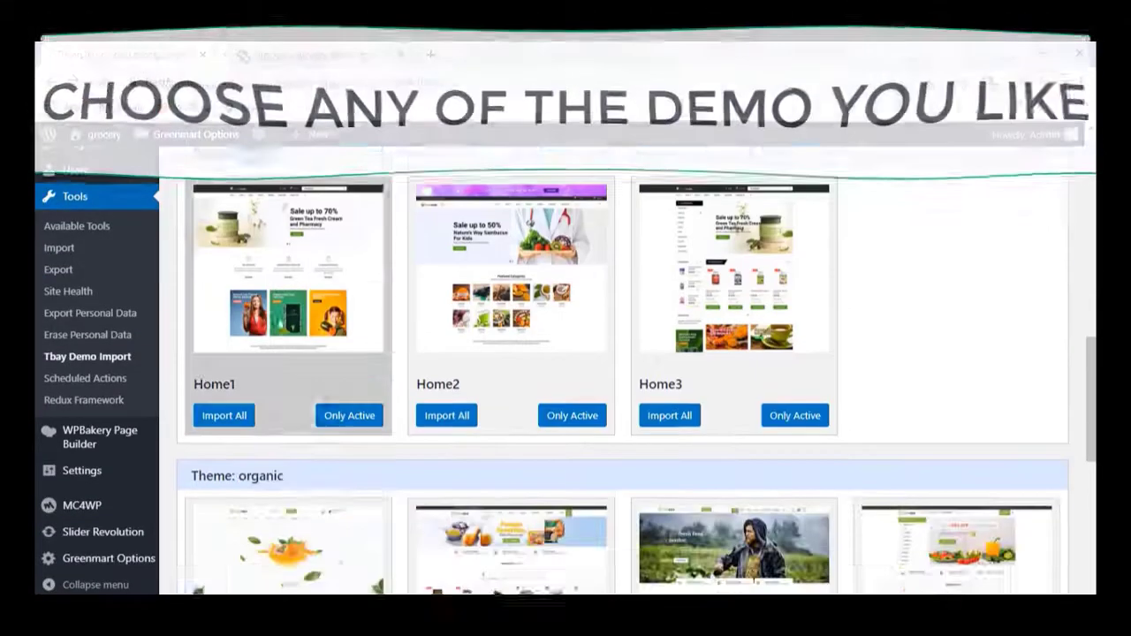
scroll(283, 413, "down", 1)
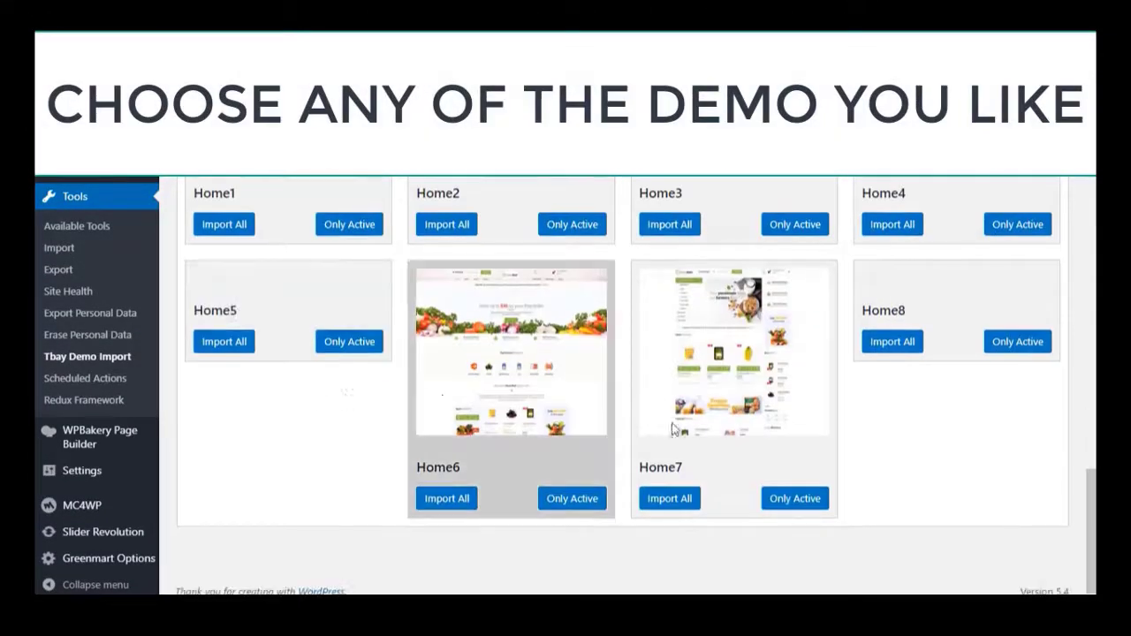
scroll(288, 448, "up", 3)
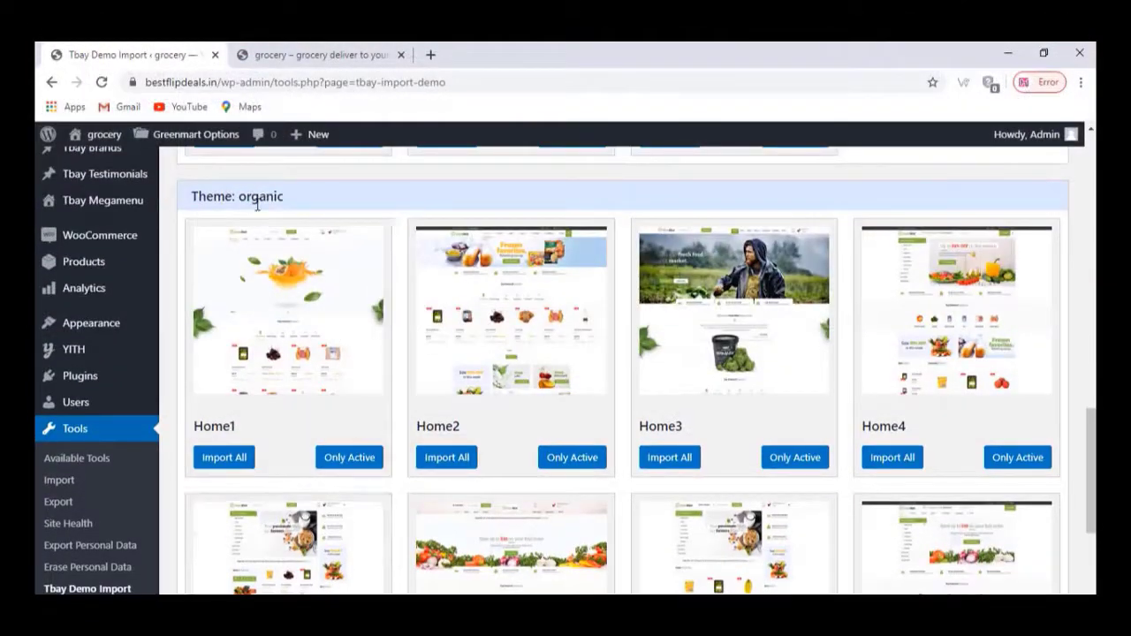
left_click(232, 458)
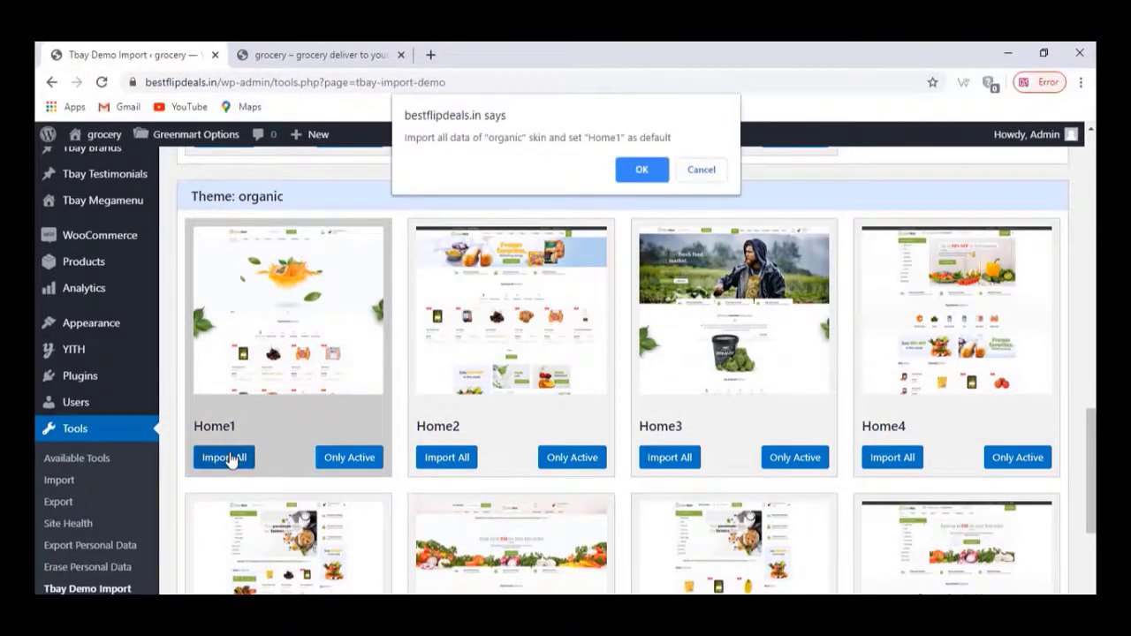
left_click(645, 171)
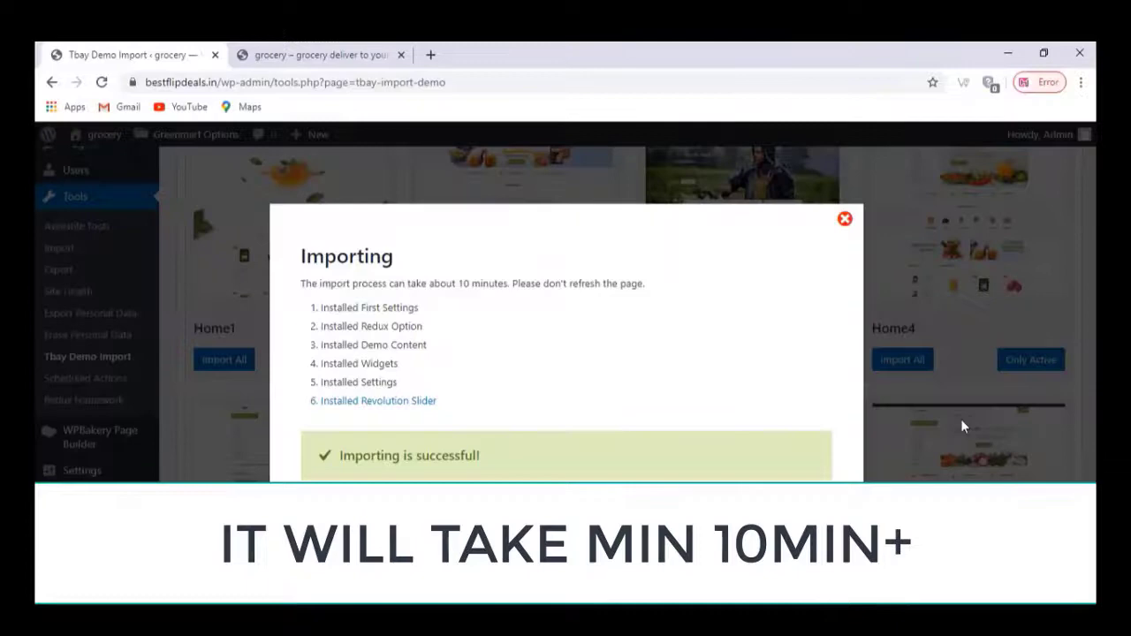
left_click(844, 222)
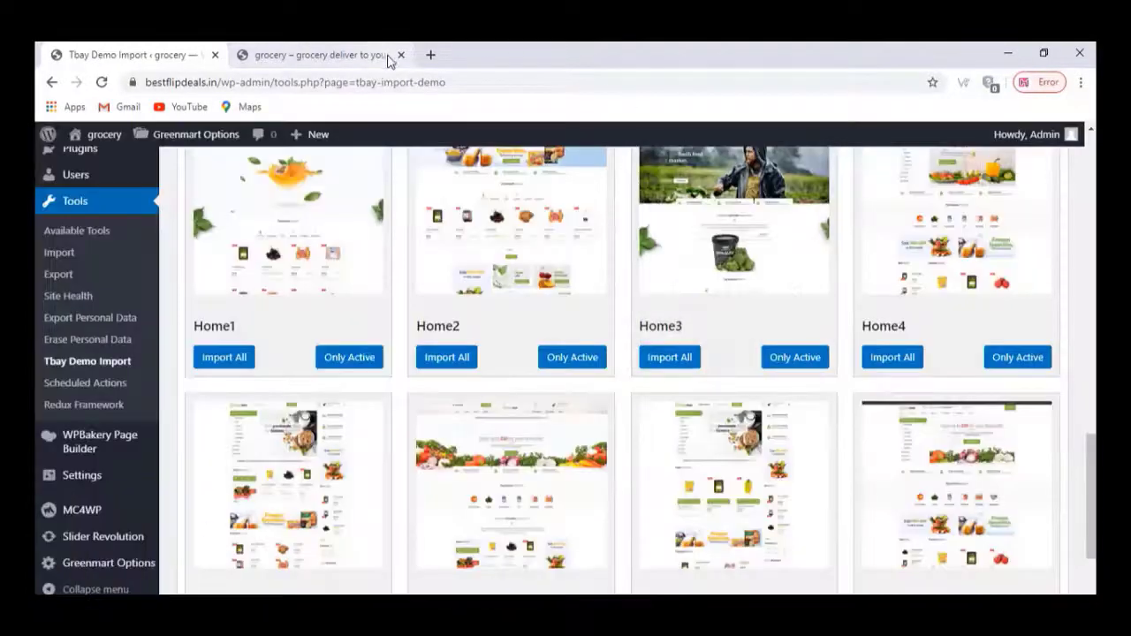
Switch to the store's homepage, reload it and look through the imported demo layout from top to bottom
left_click(285, 55)
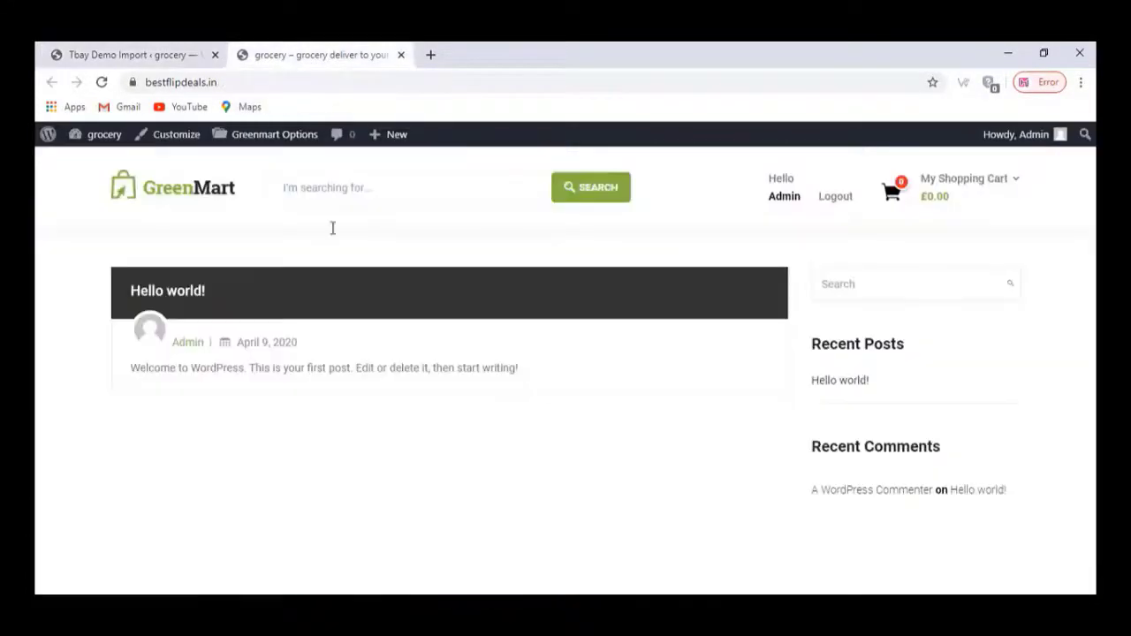
right_click(55, 304)
left_click(107, 356)
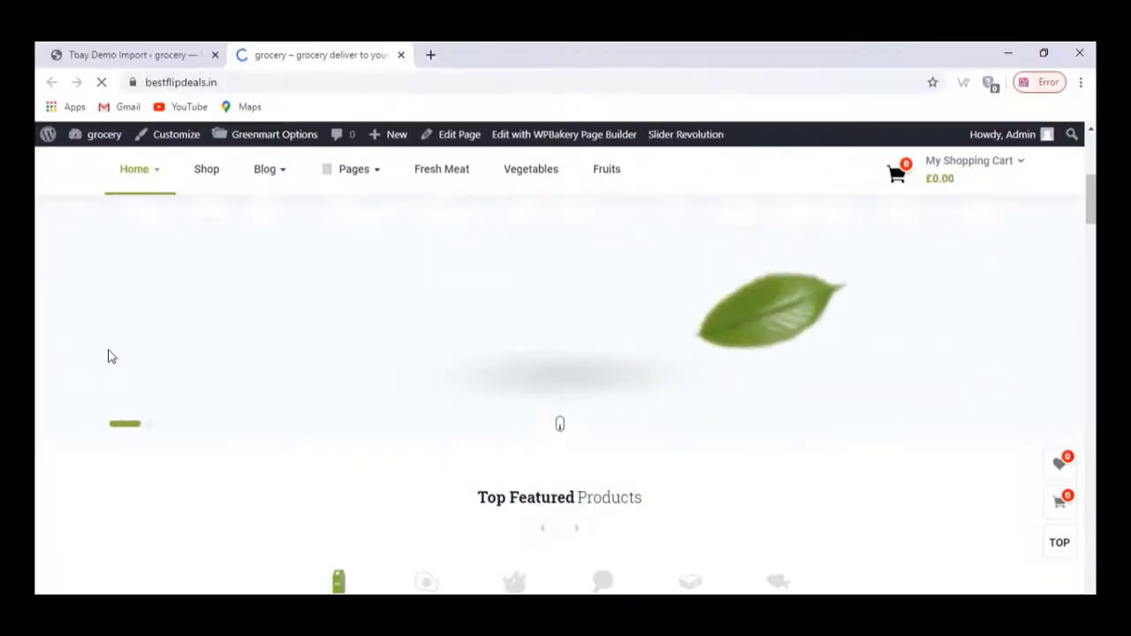
scroll(108, 356, "down", 3)
scroll(108, 356, "down", 10)
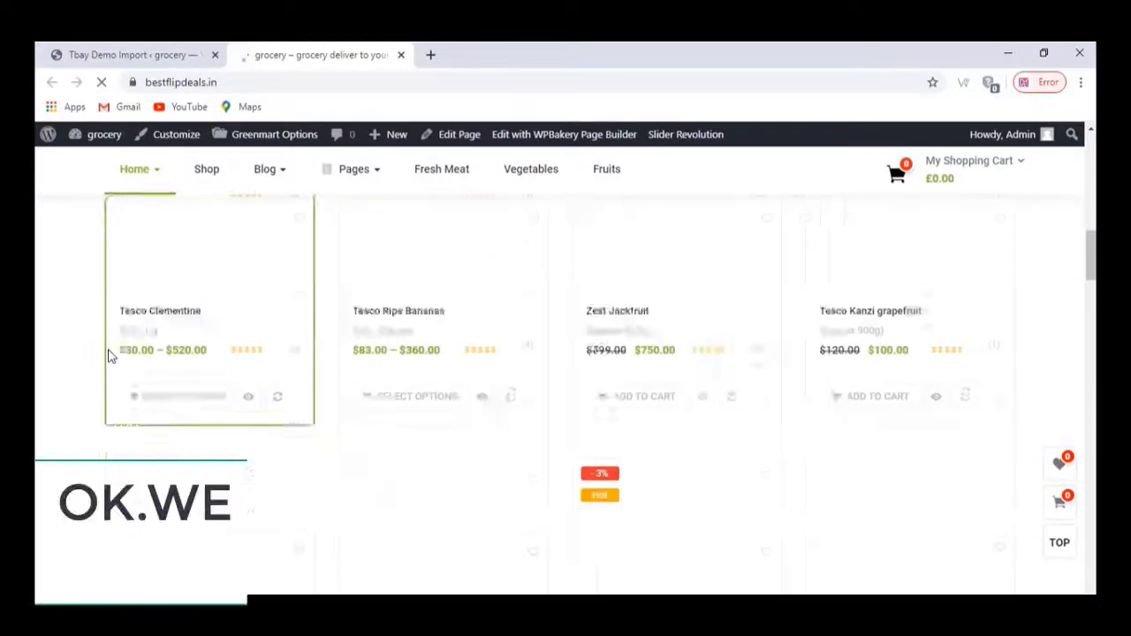
scroll(108, 356, "down", 12)
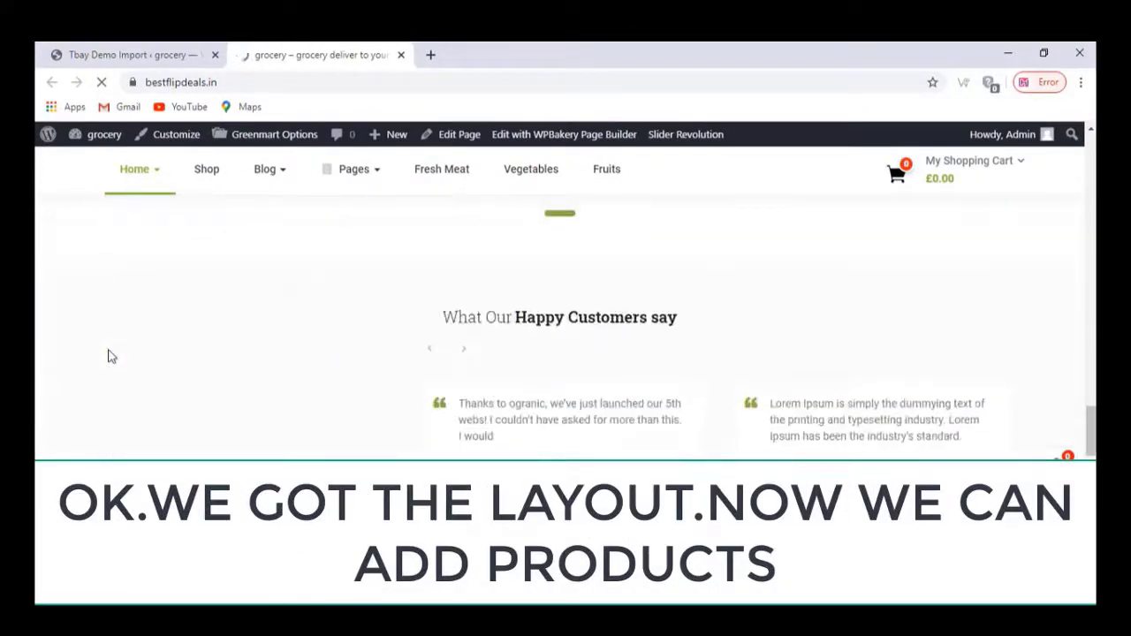
scroll(107, 356, "down", 4)
scroll(108, 356, "up", 10)
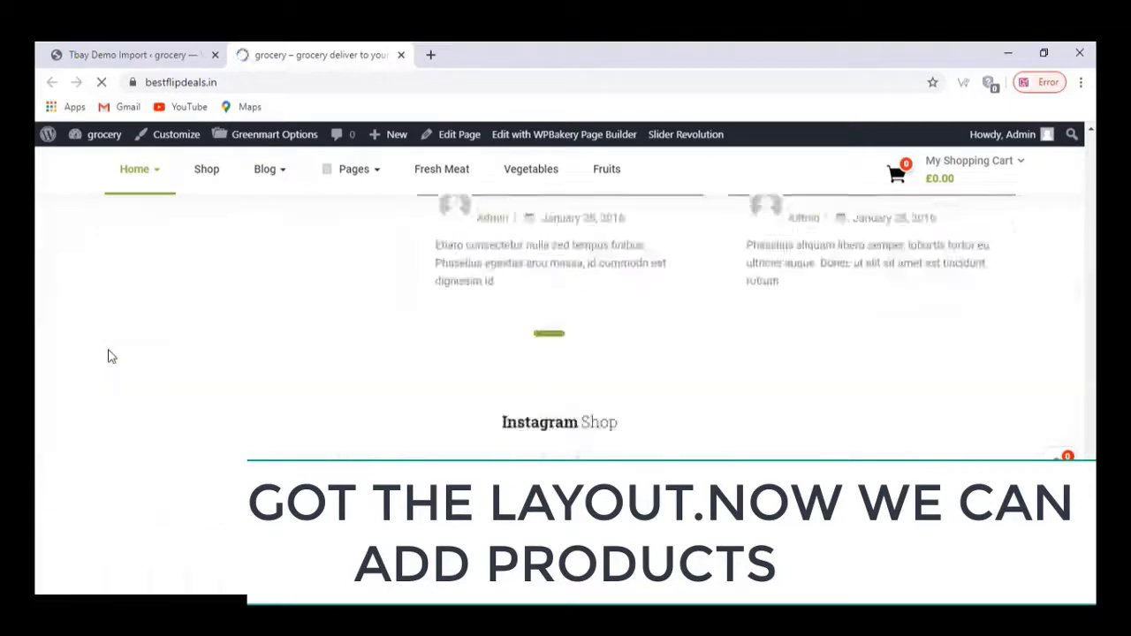
scroll(108, 356, "up", 8)
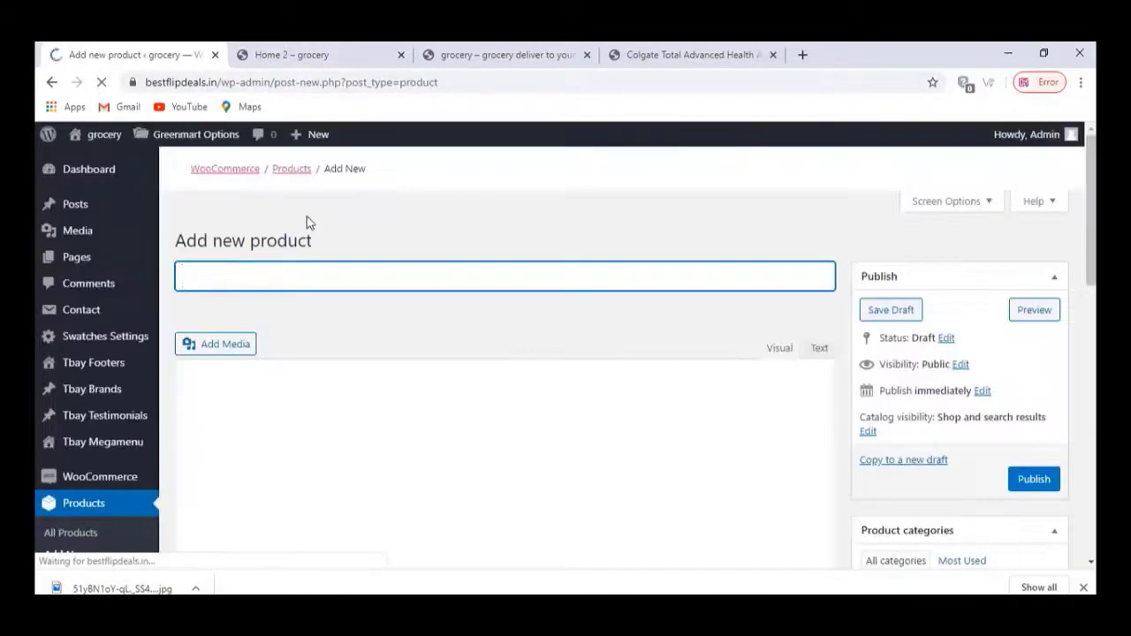
Copy the title "Colgate Total Advanced Health Anticavity Toothpaste, 185g" from its existing product page into the new product's name
scroll(309, 223, "down", 1)
scroll(306, 281, "down", 5)
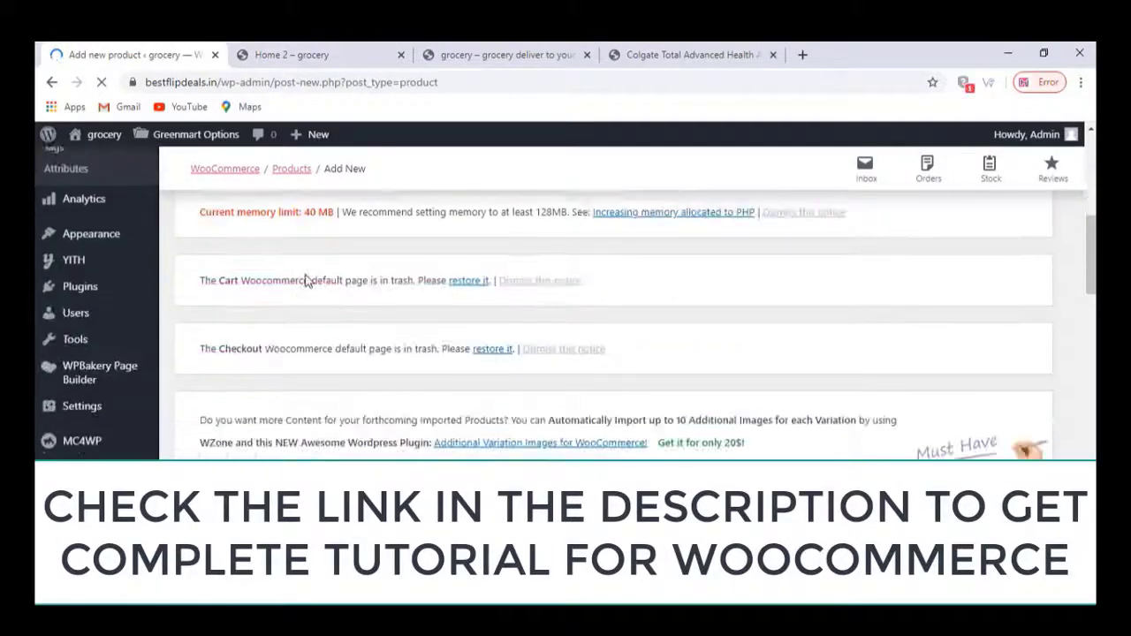
scroll(307, 280, "down", 7)
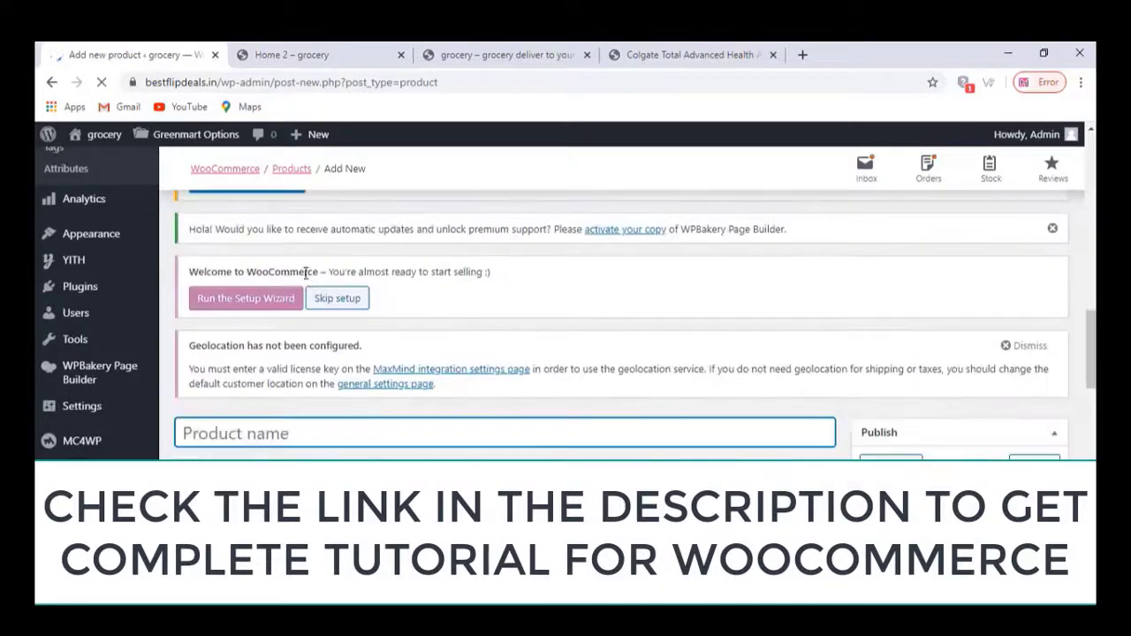
left_click(661, 54)
scroll(316, 422, "up", 2)
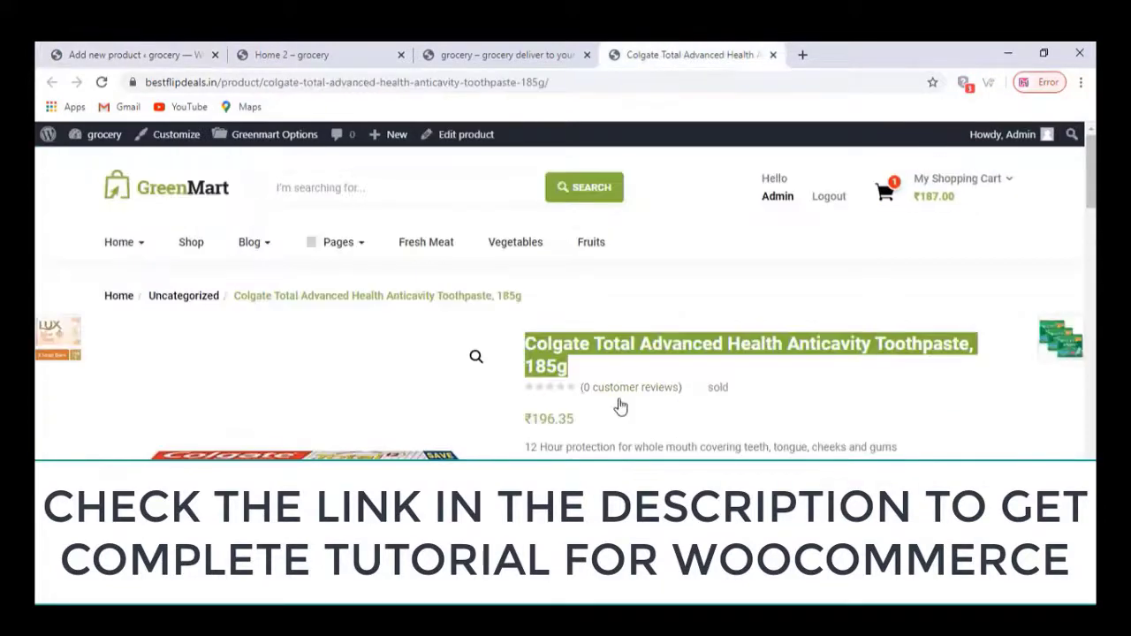
left_click_drag(572, 368, 524, 338)
key("ctrl+c")
right_click(549, 346)
left_click(581, 354)
left_click(132, 53)
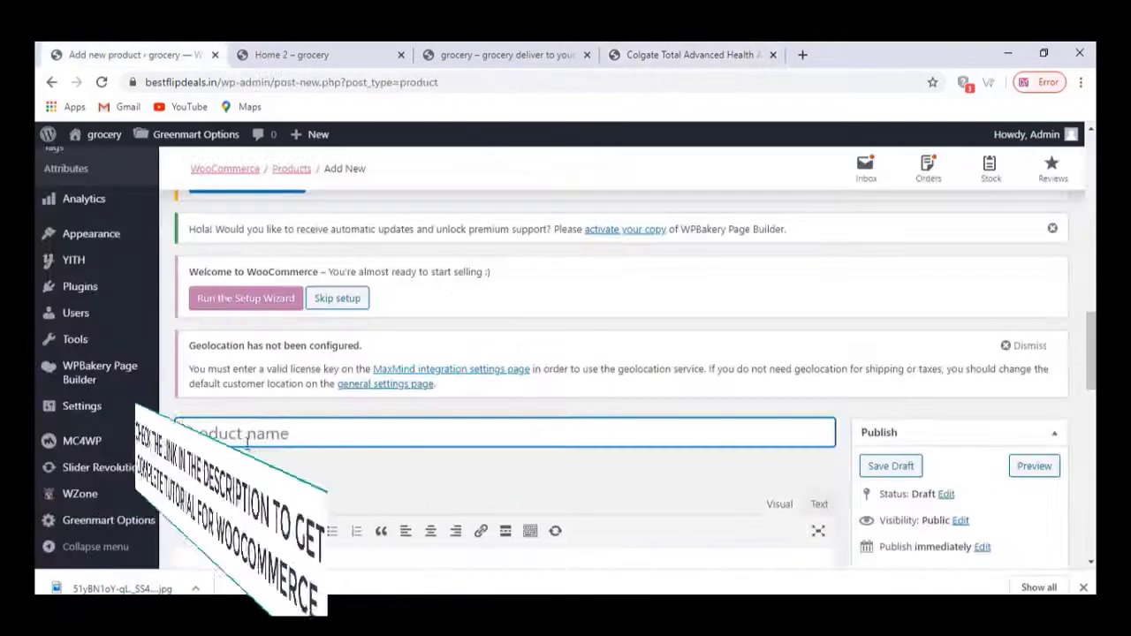
right_click(346, 429)
left_click(380, 303)
Copy the three short description lines from the Colgate product page into the new product's short description
left_click(689, 54)
scroll(553, 316, "down", 2)
left_click_drag(985, 341, 523, 293)
key("ctrl+c")
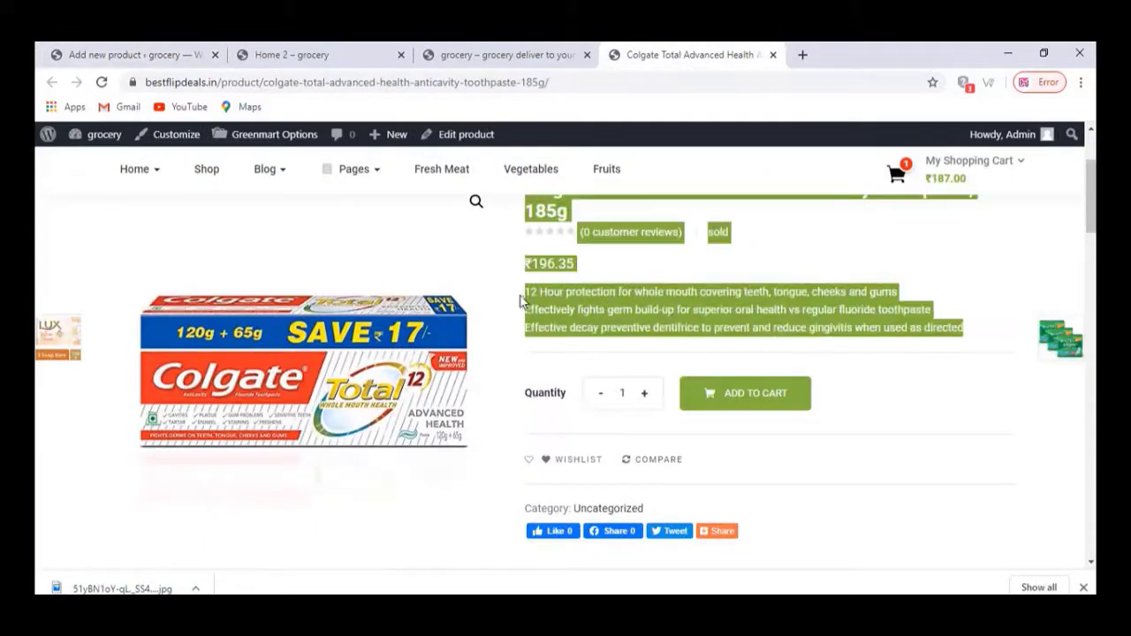
left_click(133, 54)
scroll(348, 404, "down", 10)
right_click(239, 364)
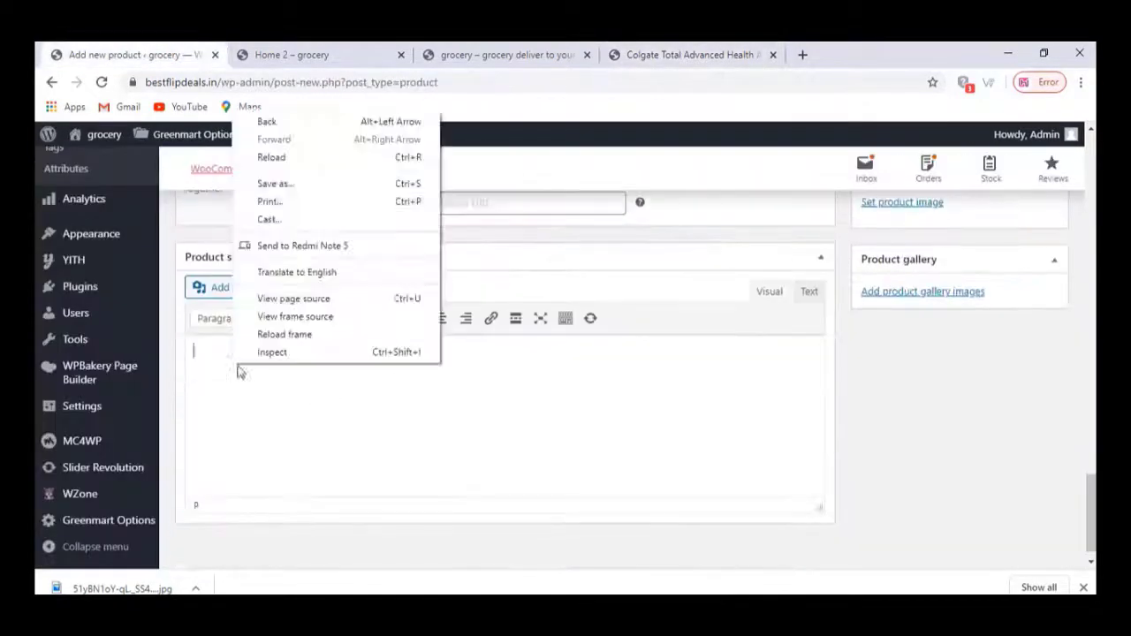
left_click(318, 424)
key("ctrl+v")
Set the new product's regular price by copying ₹196.35 from the Colgate product page
scroll(317, 425, "up", 5)
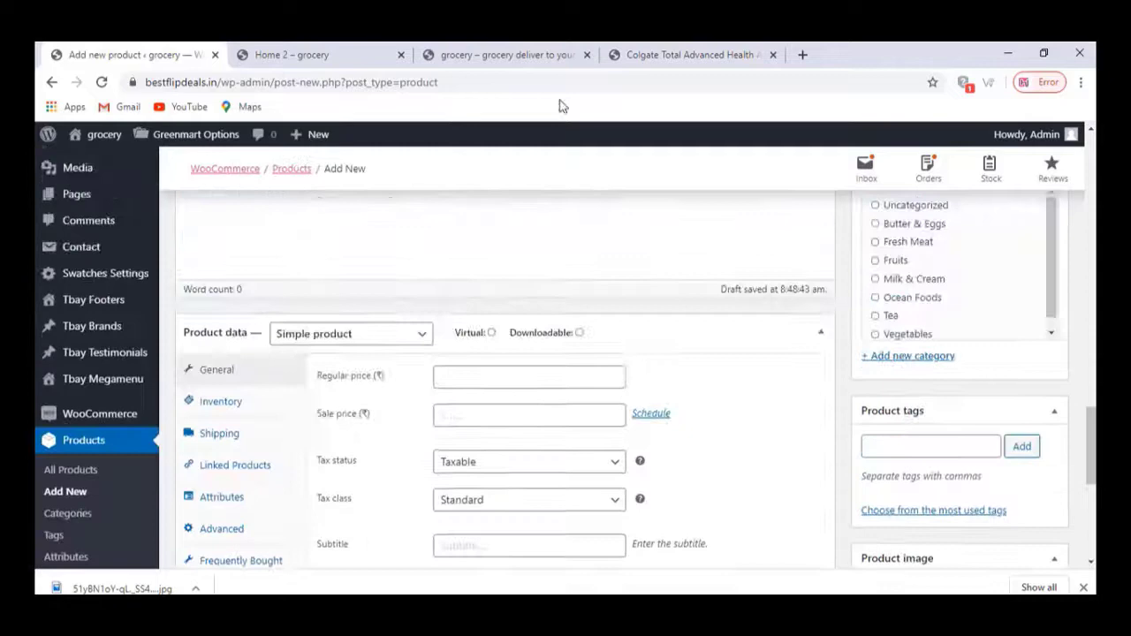
left_click(672, 54)
left_click_drag(583, 344, 526, 343)
key("ctrl+c")
right_click(537, 343)
left_click(566, 351)
left_click(133, 54)
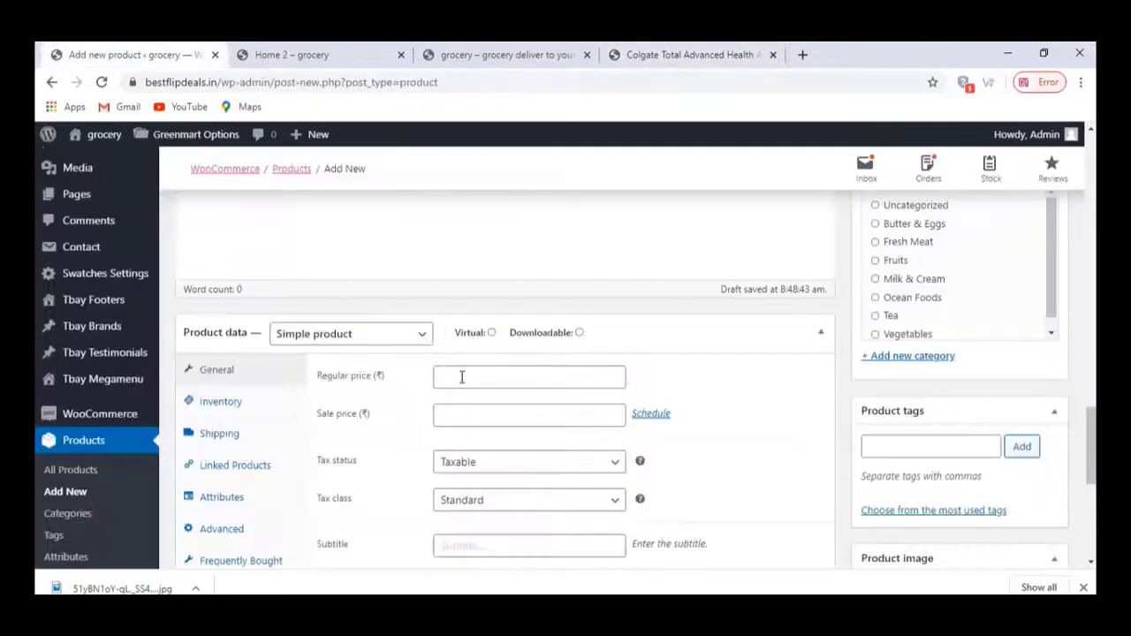
right_click(462, 374)
left_click(498, 250)
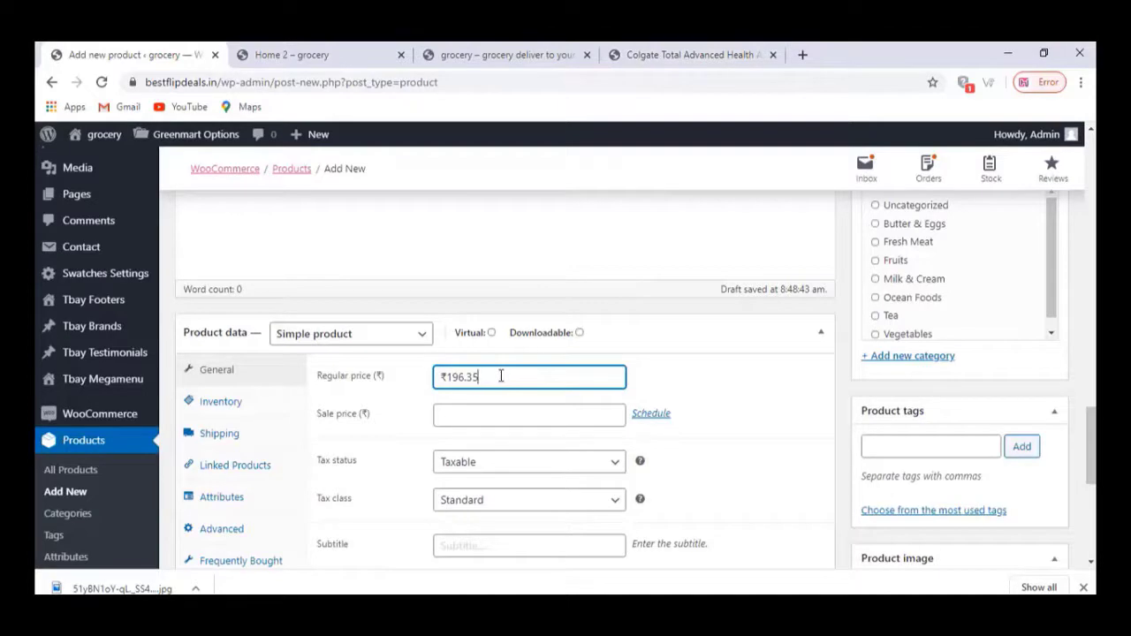
Copy the full description, starting at "Size: 185 g", from the Colgate product page into the new product's main description
left_click(674, 56)
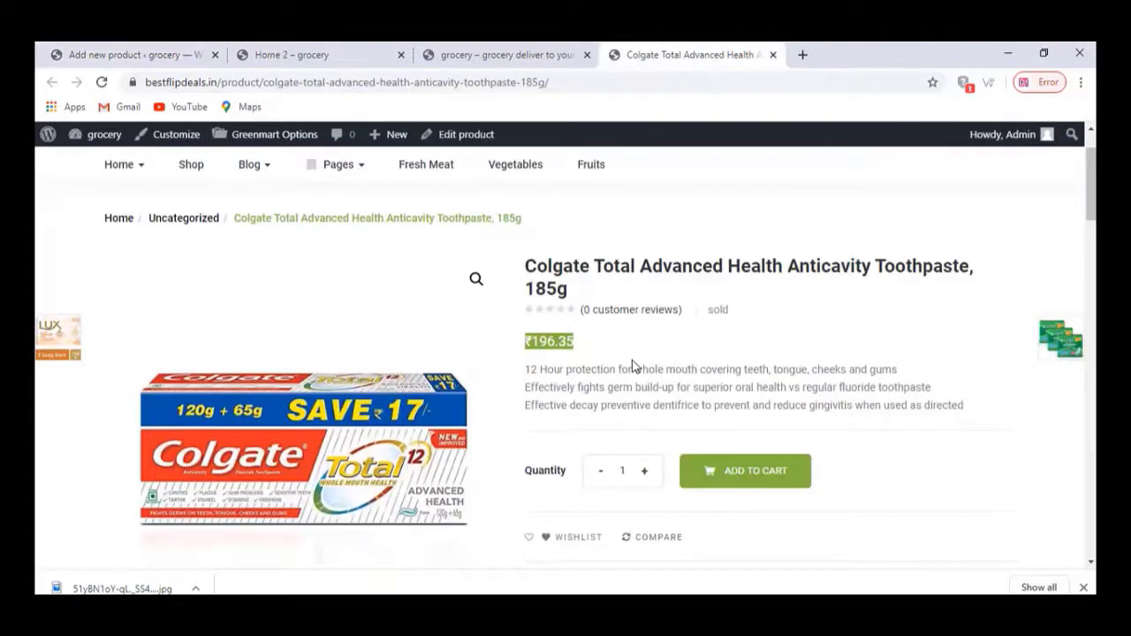
scroll(215, 345, "down", 5)
left_click_drag(225, 570, 91, 240)
key("ctrl+c")
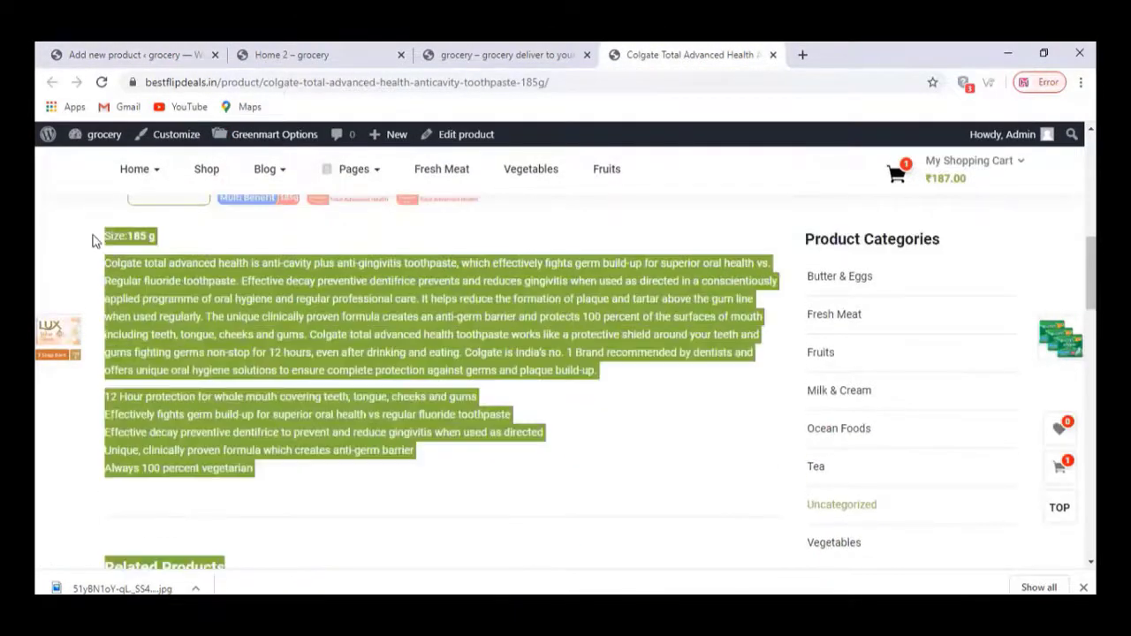
left_click(134, 55)
scroll(290, 457, "up", 6)
right_click(225, 427)
left_click(267, 297)
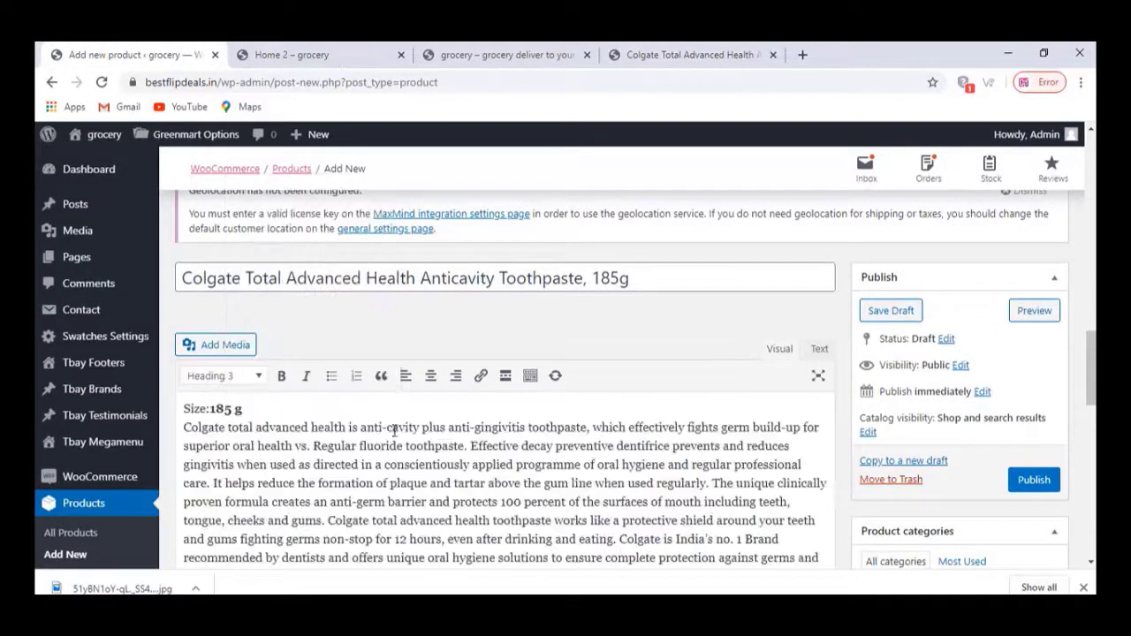
Set the sale price to 145 and schedule the sale from 2020-04-09 to 2020-04-30
scroll(372, 384, "down", 8)
left_click(513, 368)
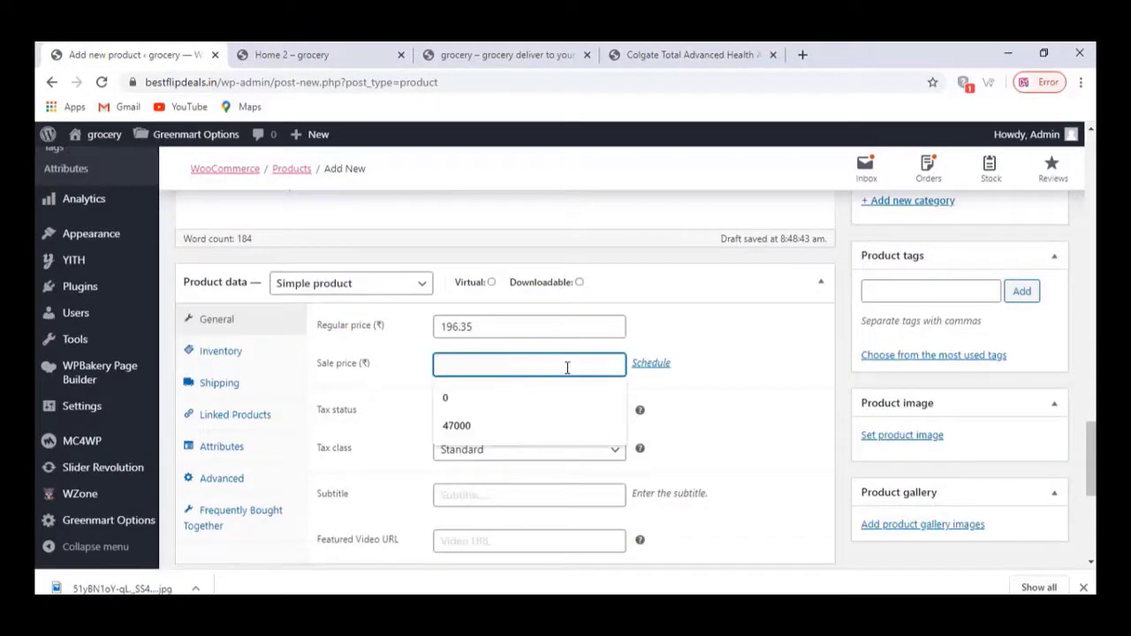
type("145")
left_click(649, 364)
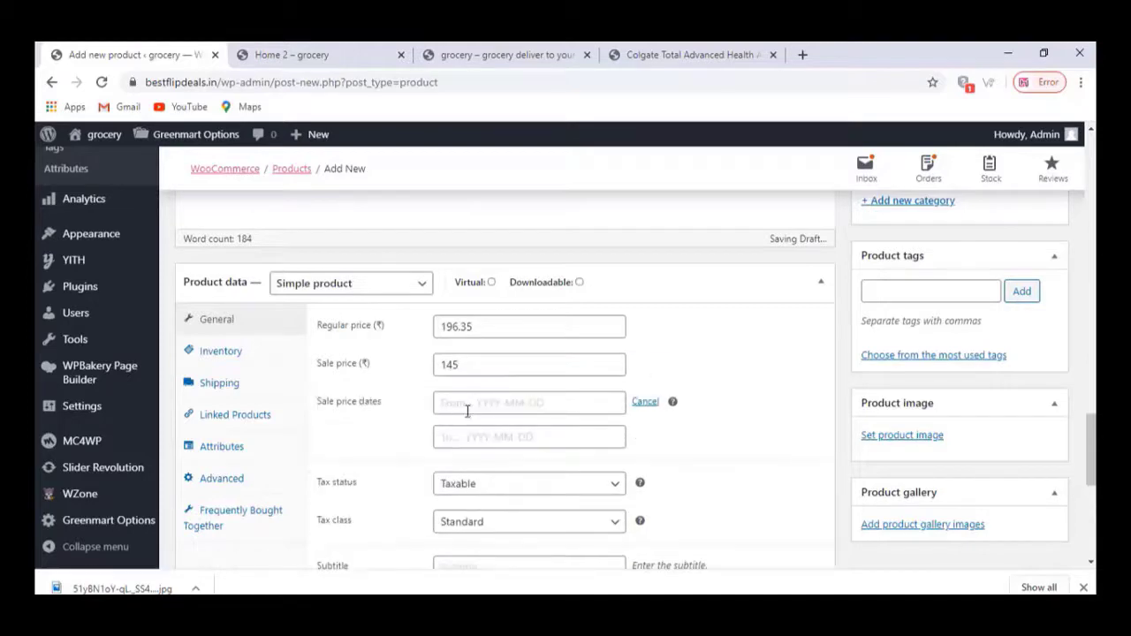
left_click(468, 409)
left_click(533, 281)
left_click(529, 437)
left_click(534, 374)
Upload the asd picture from the Downloads folder and set it as the product image
scroll(483, 395, "down", 3)
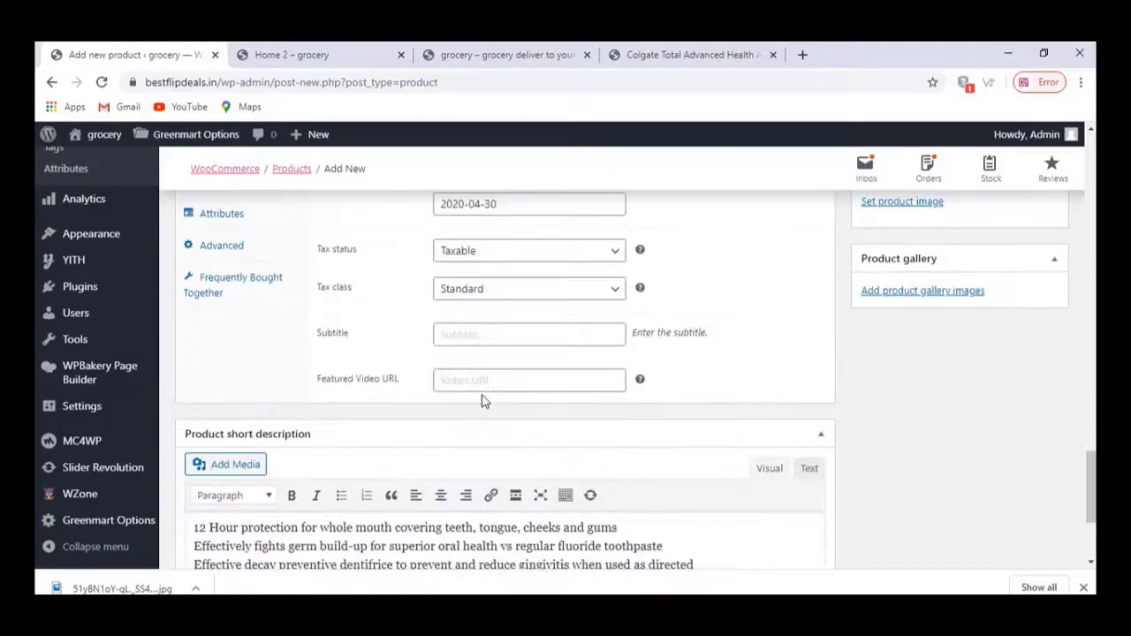
scroll(707, 383, "up", 2)
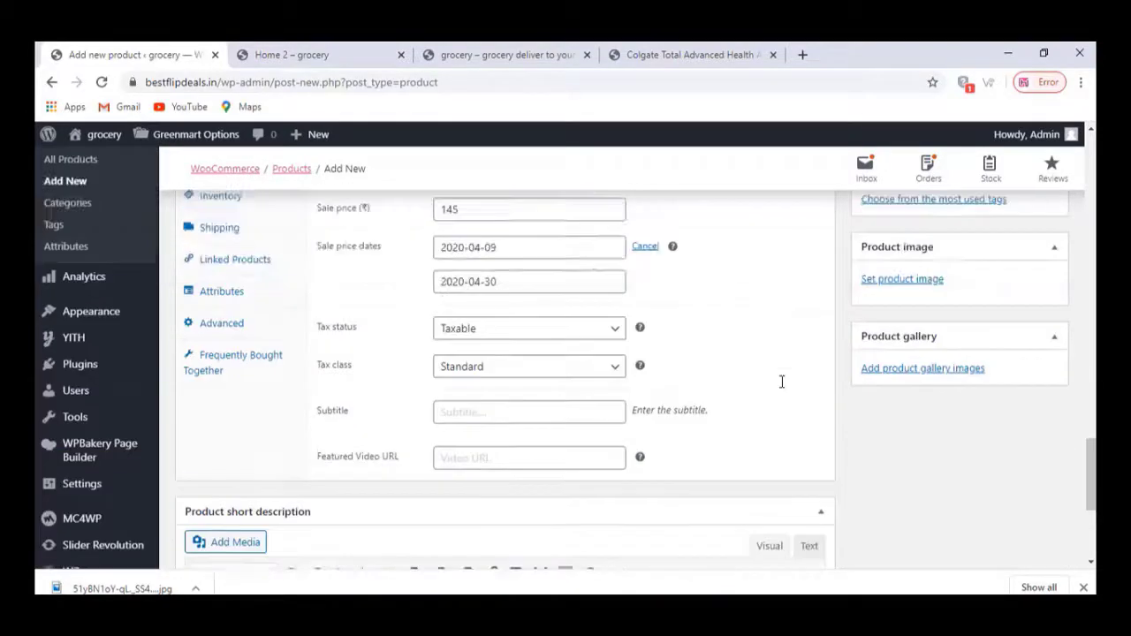
left_click(903, 285)
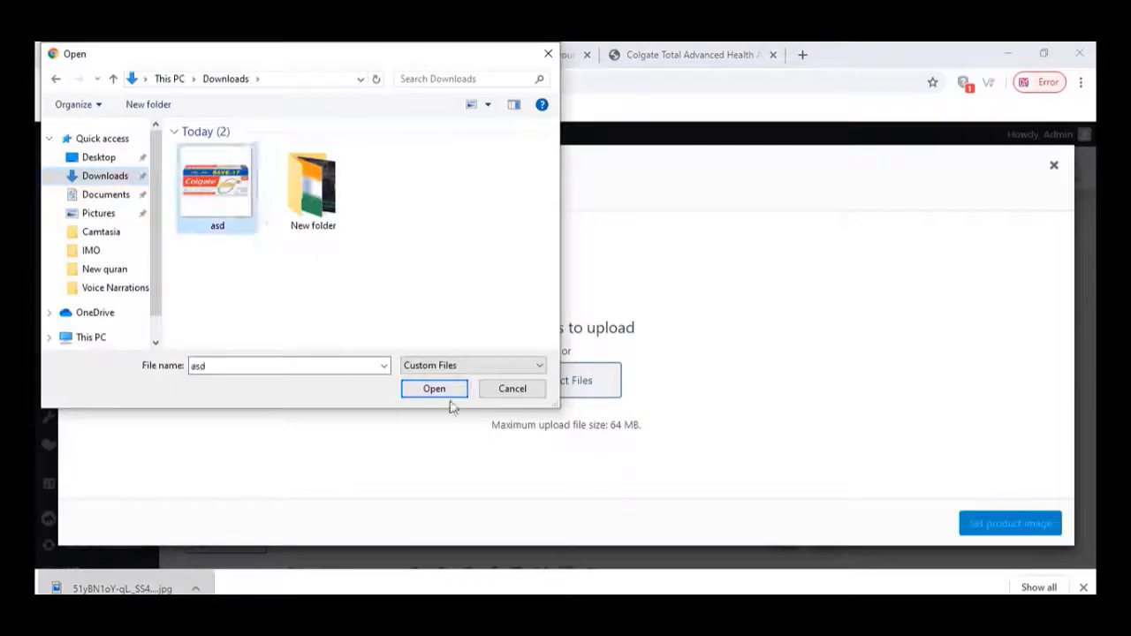
left_click(430, 390)
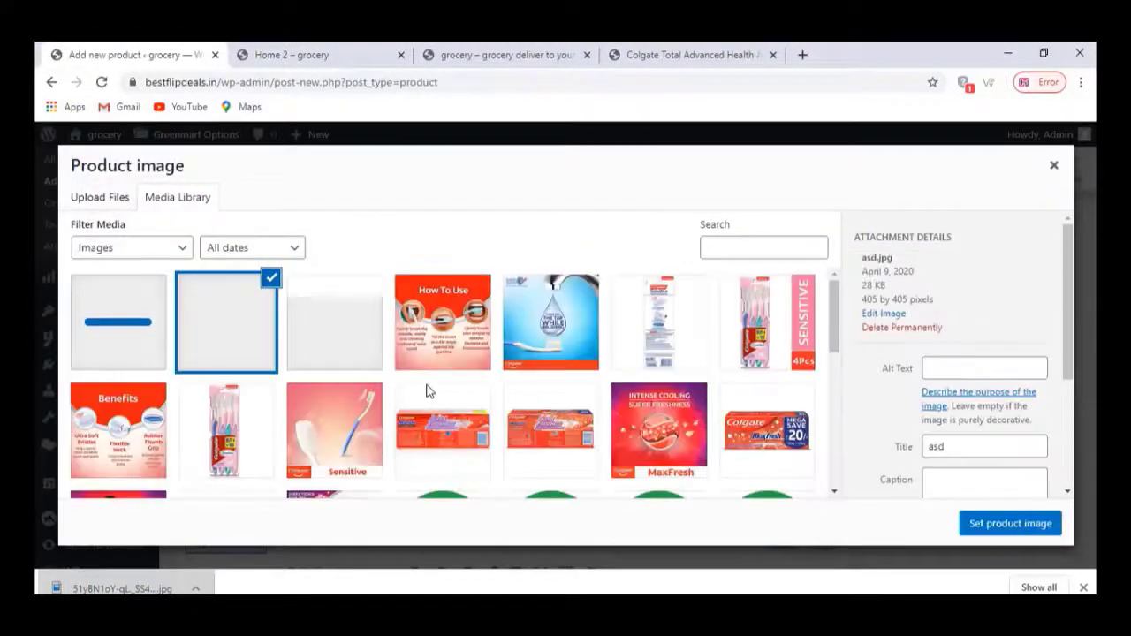
left_click(1010, 523)
Begin adding a new product category and copy "Toothpaste" from the product title for its name
scroll(797, 421, "up", 2)
scroll(894, 369, "up", 4)
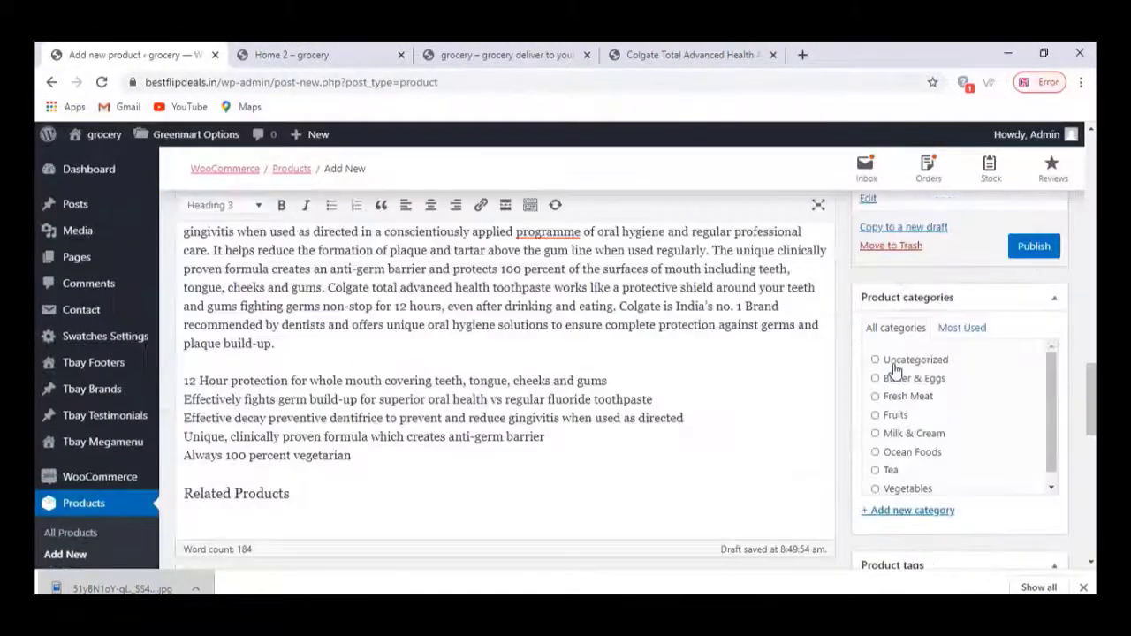
left_click(894, 523)
scroll(245, 399, "down", 9)
scroll(353, 429, "up", 12)
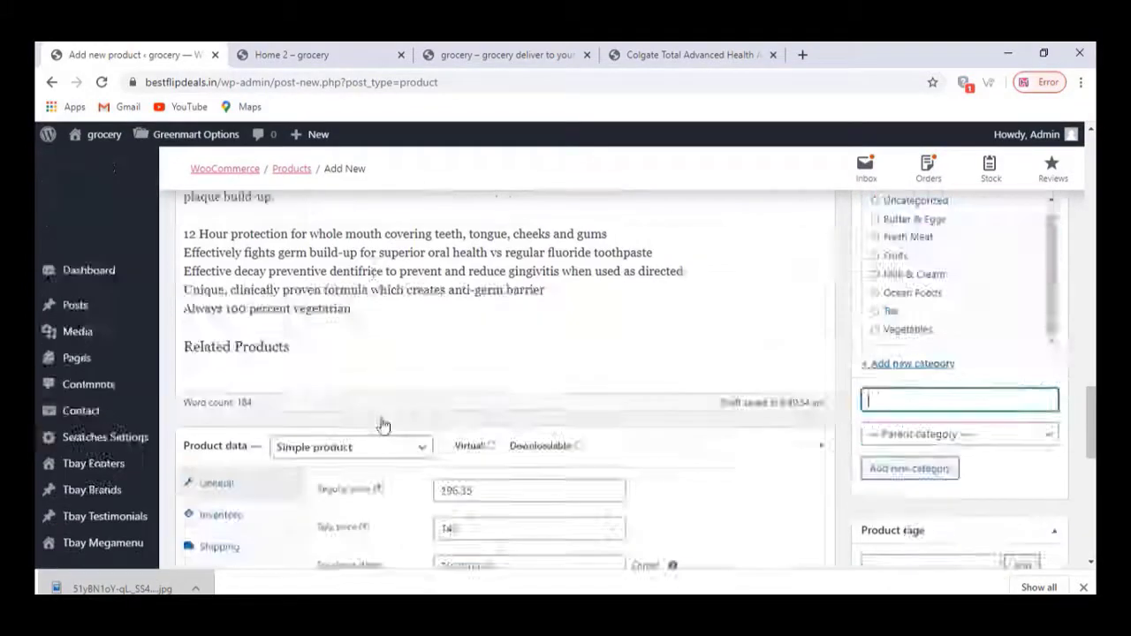
left_click(237, 355)
left_click_drag(500, 354, 583, 354)
right_click(583, 356)
left_click(603, 412)
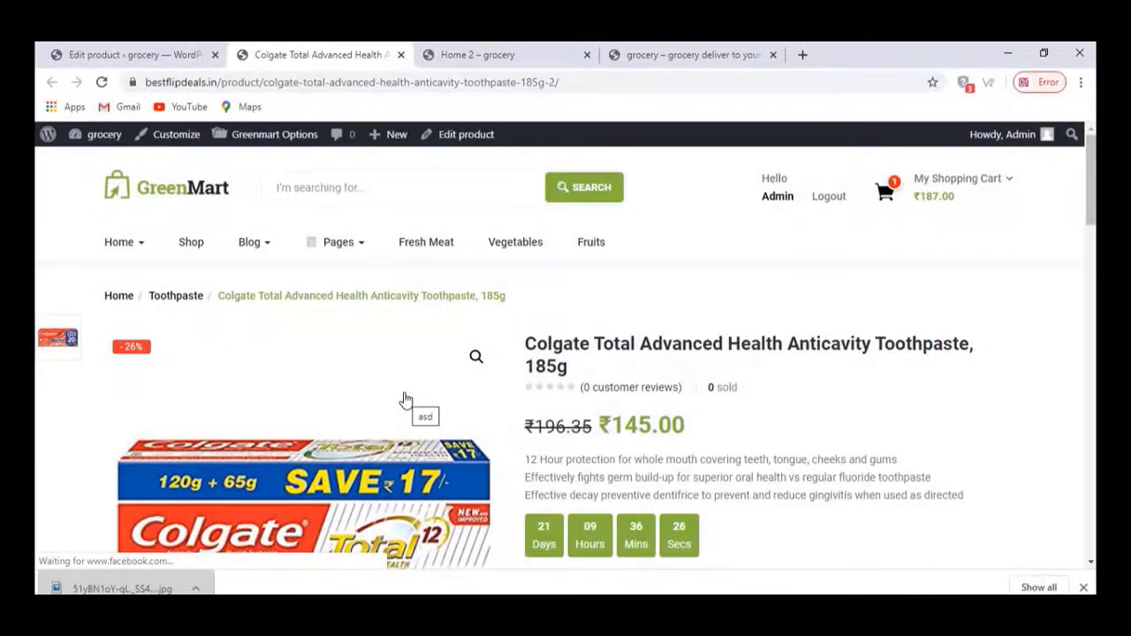
Review the image, prices and sale countdown on the published Colgate Total product page, and go to the store's home page
scroll(404, 400, "down", 2)
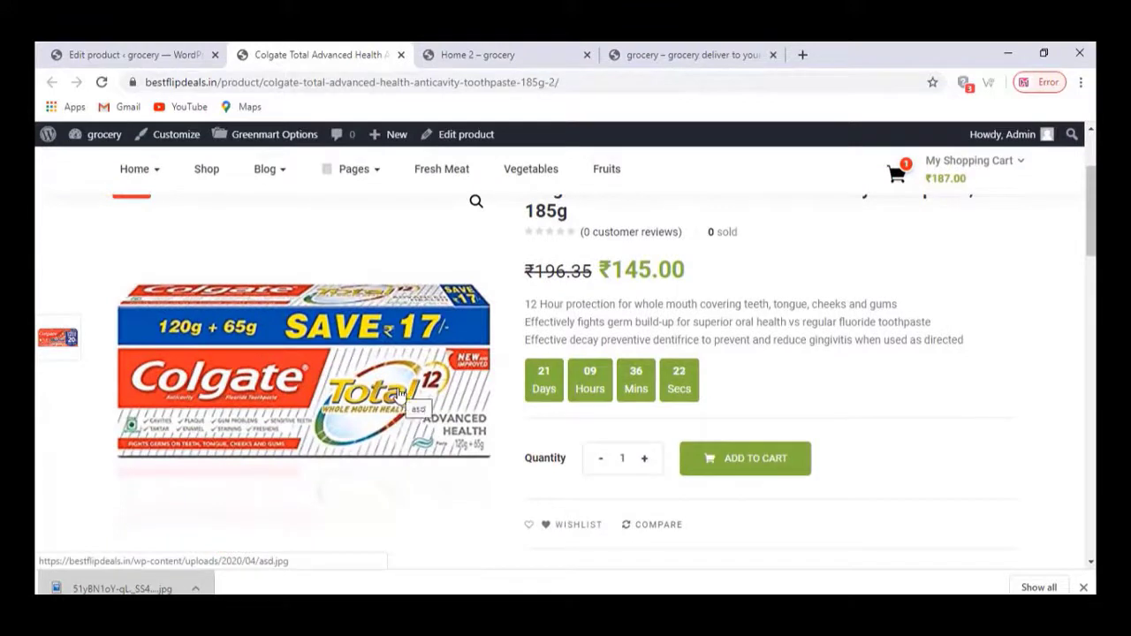
scroll(399, 393, "up", 1)
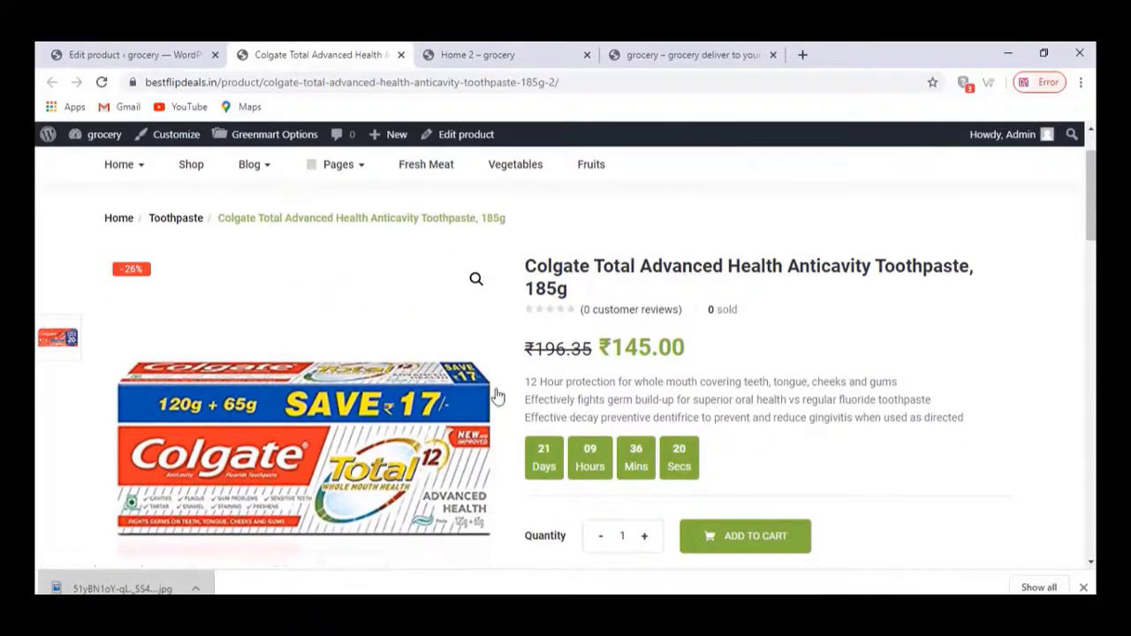
scroll(446, 392, "up", 1)
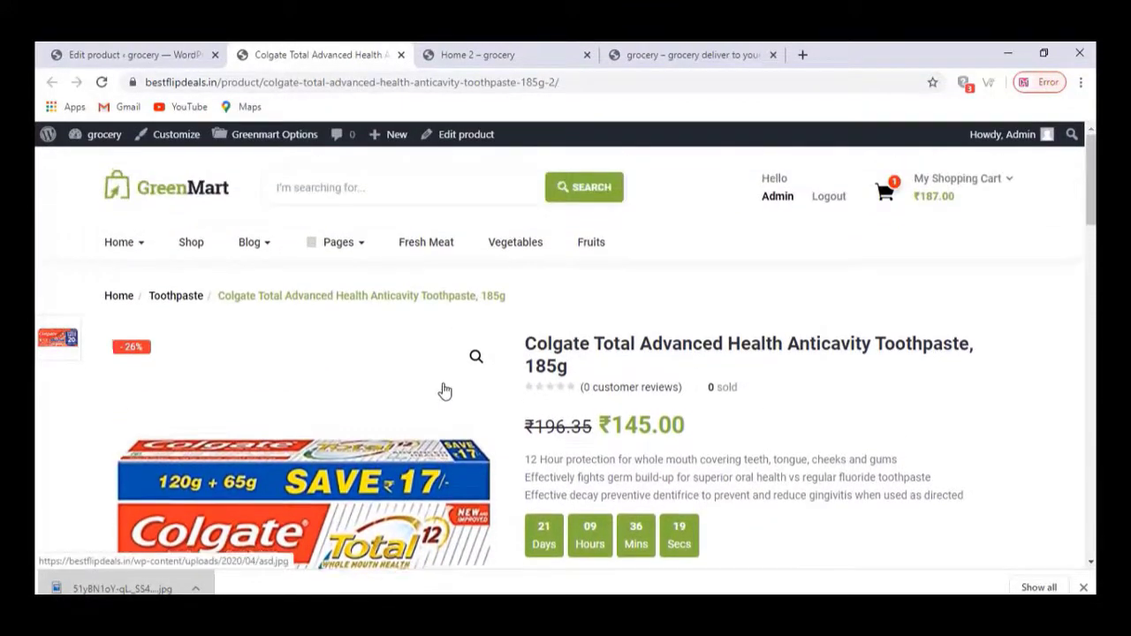
left_click(164, 195)
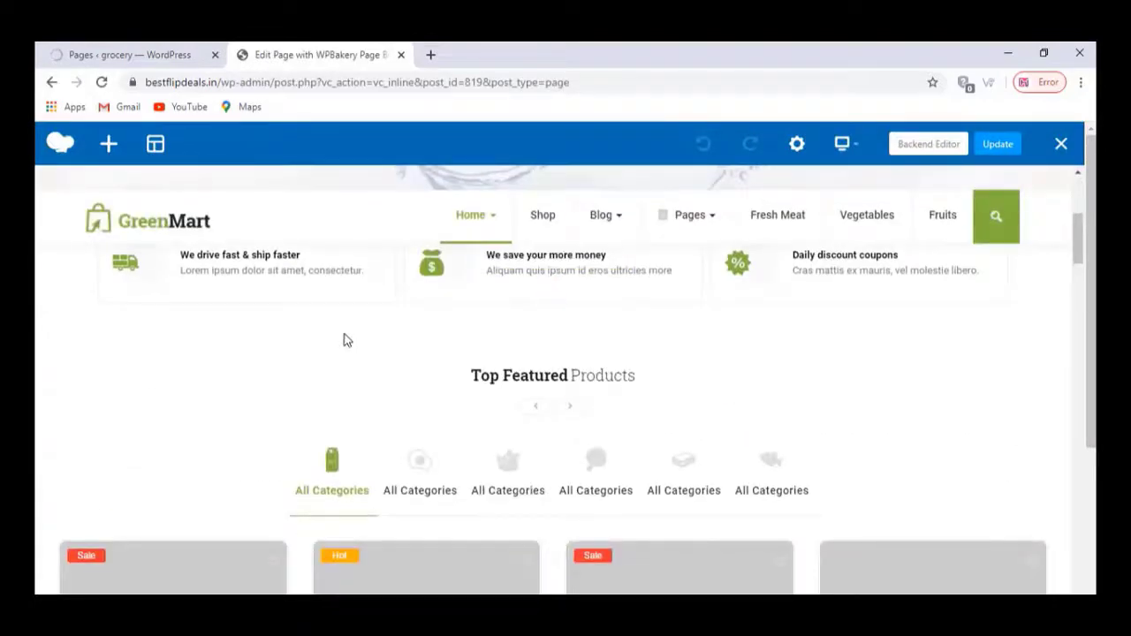
Open the Tbay Features settings on the home page and examine the first member's title, description, icon, image and link options
scroll(340, 336, "up", 1)
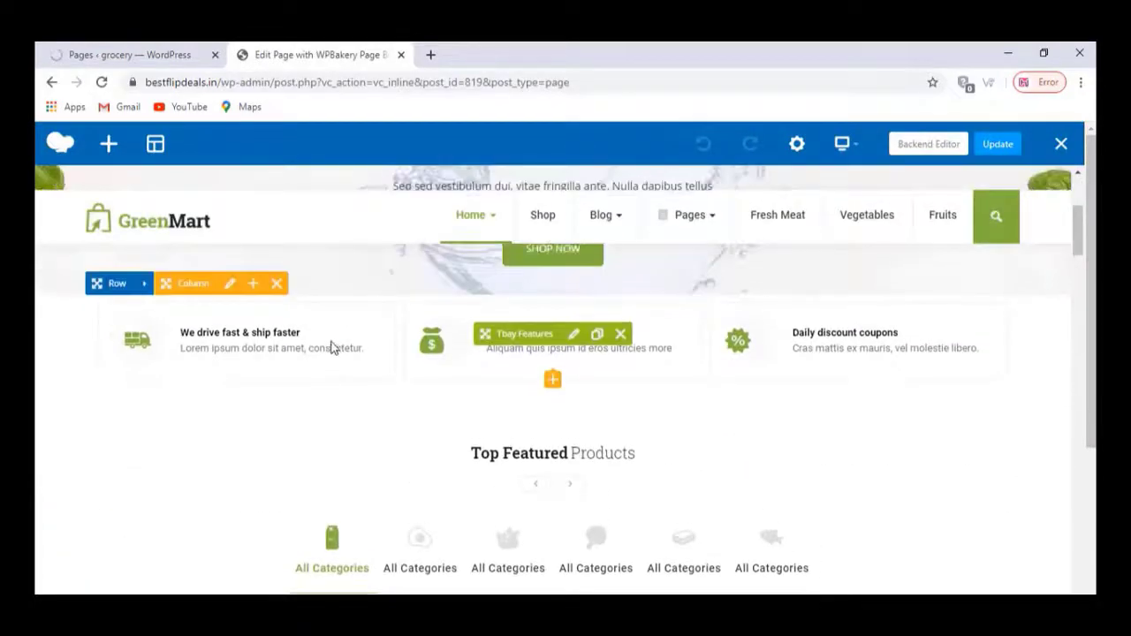
left_click(573, 334)
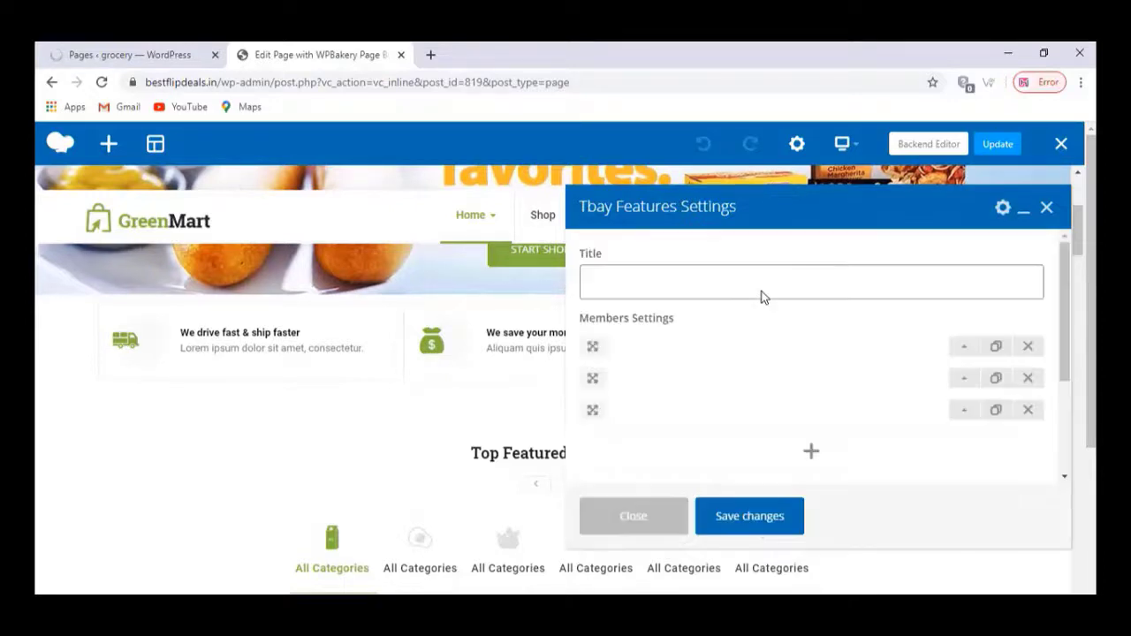
left_click(961, 352)
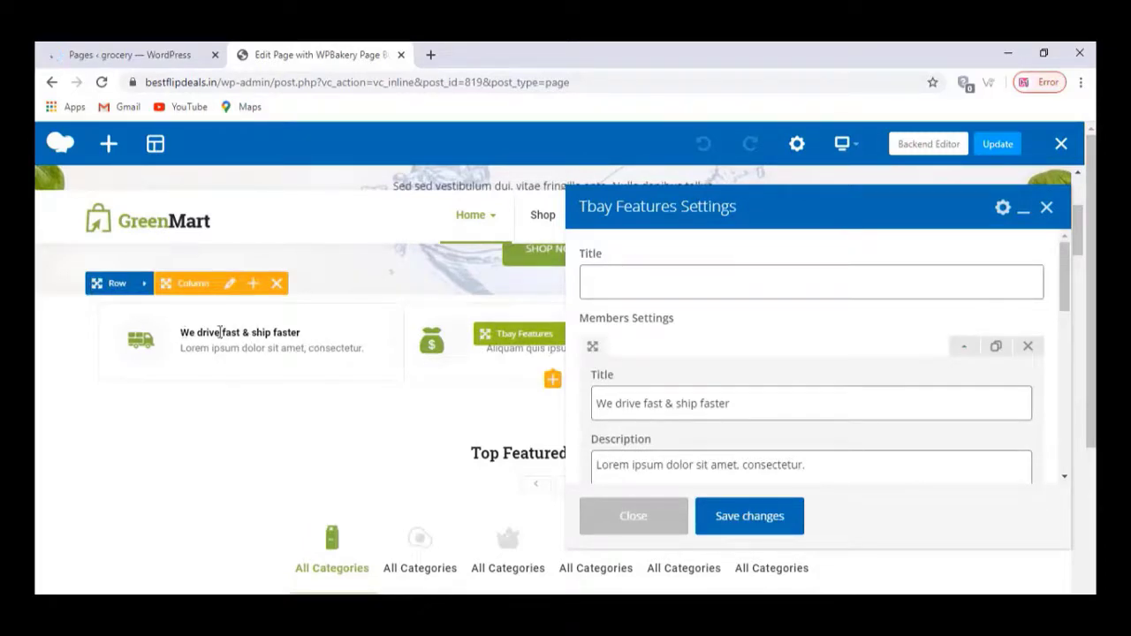
scroll(651, 444, "down", 3)
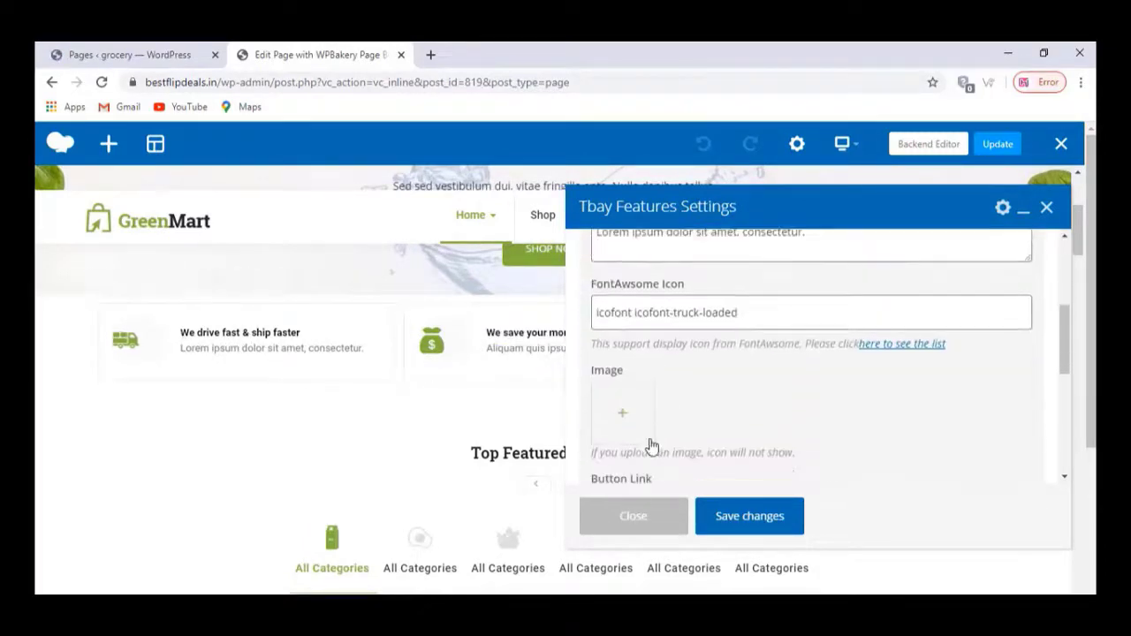
scroll(659, 292, "down", 3)
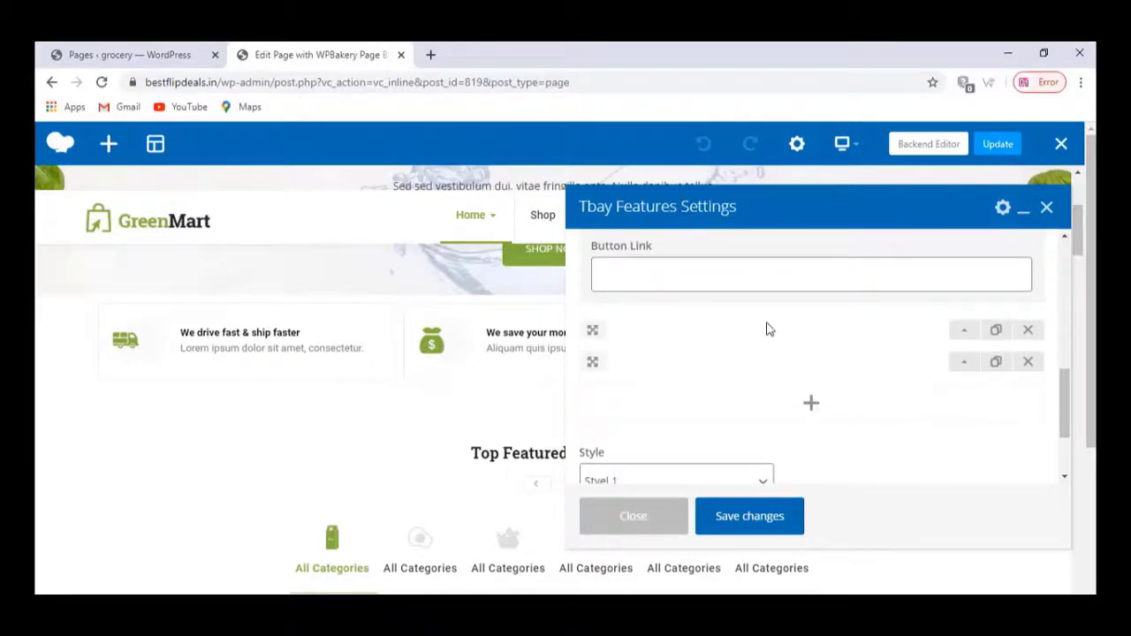
scroll(767, 328, "up", 5)
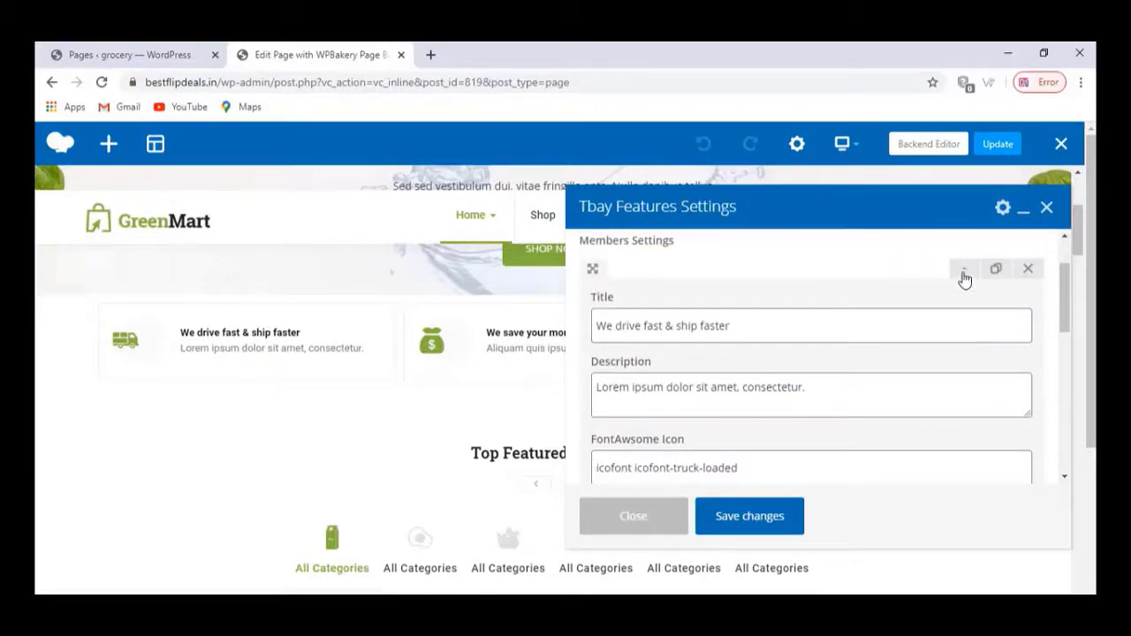
Examine the second and third members of the Tbay Features element and close its settings without changes
left_click(964, 271)
left_click(964, 301)
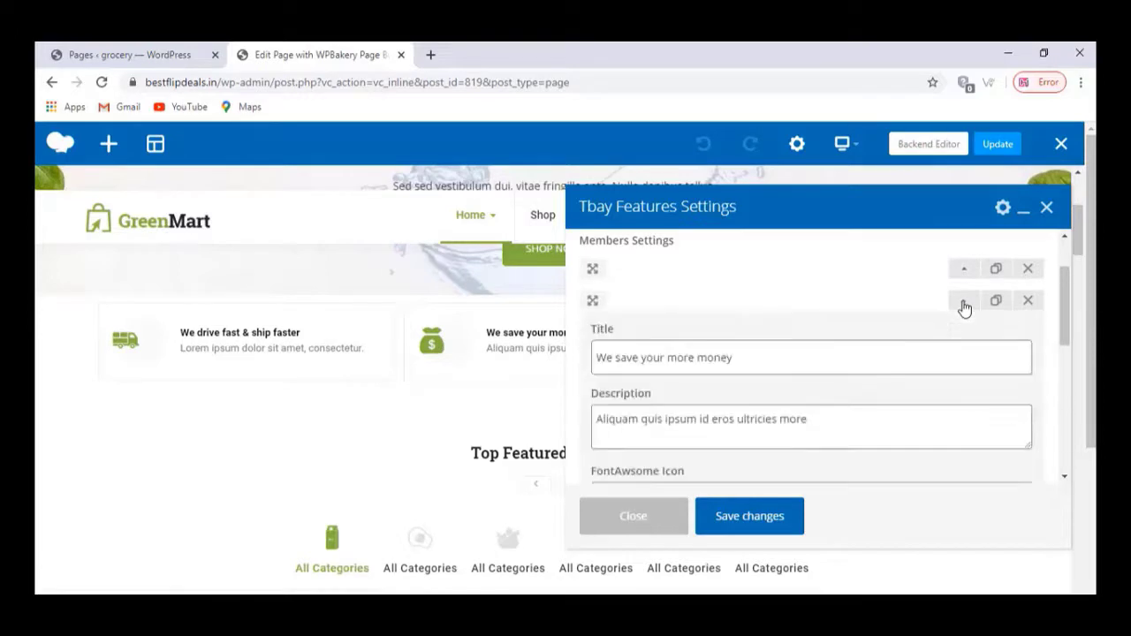
scroll(750, 363, "down", 3)
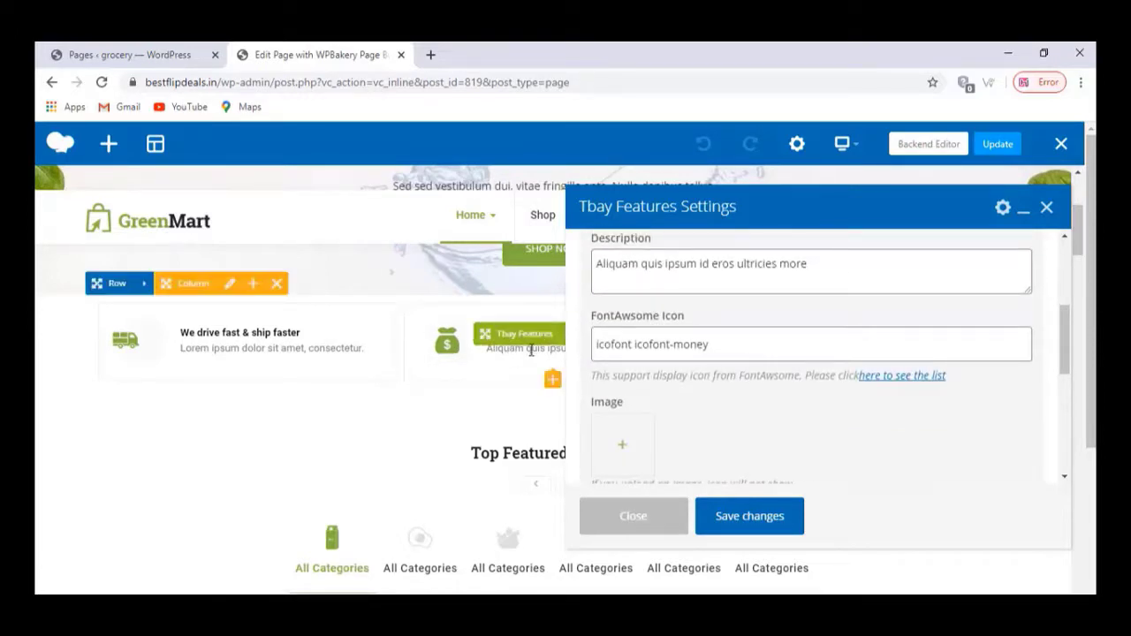
scroll(952, 322, "up", 3)
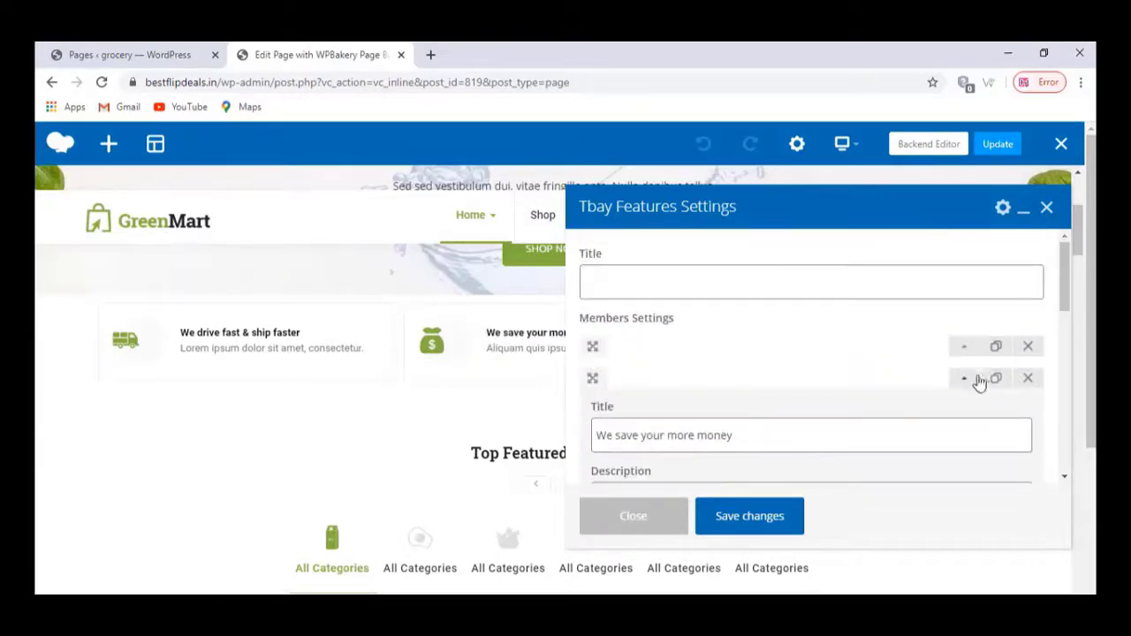
left_click(963, 382)
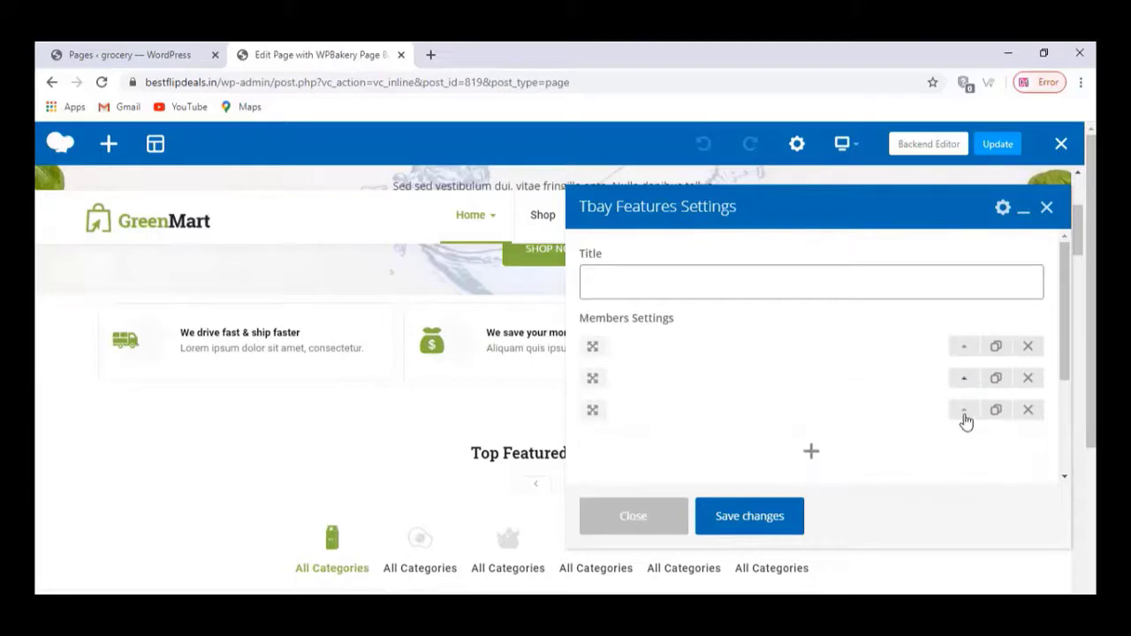
left_click(964, 412)
left_click(964, 412)
left_click(1048, 210)
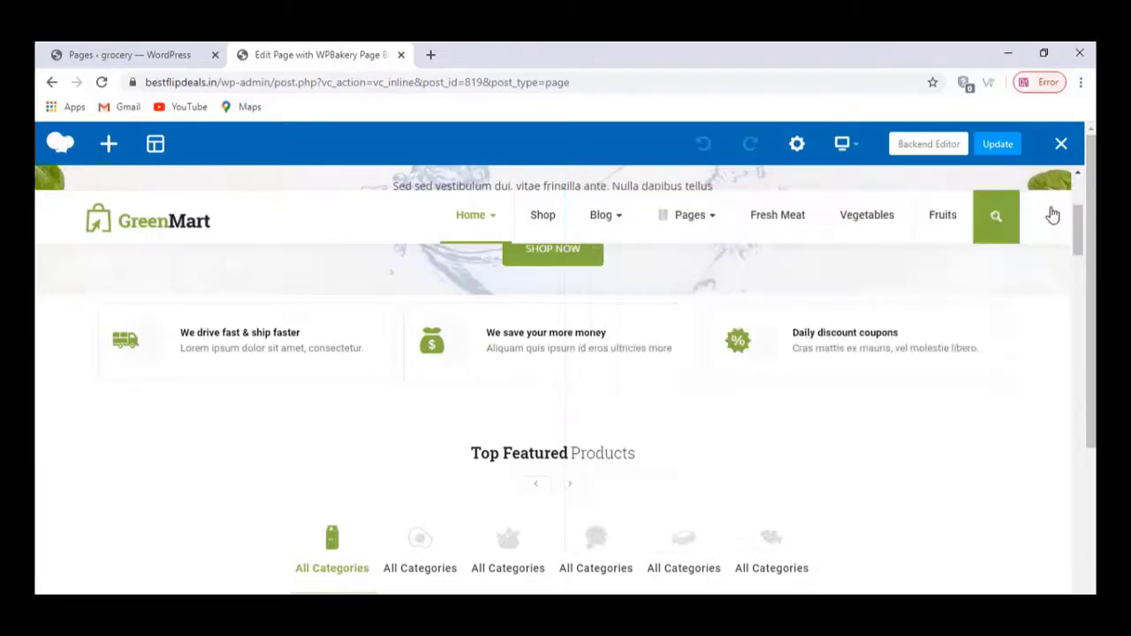
Set the first tab of the Products Categories Tabs element to the Uncategorized category and save the change
scroll(609, 344, "down", 3)
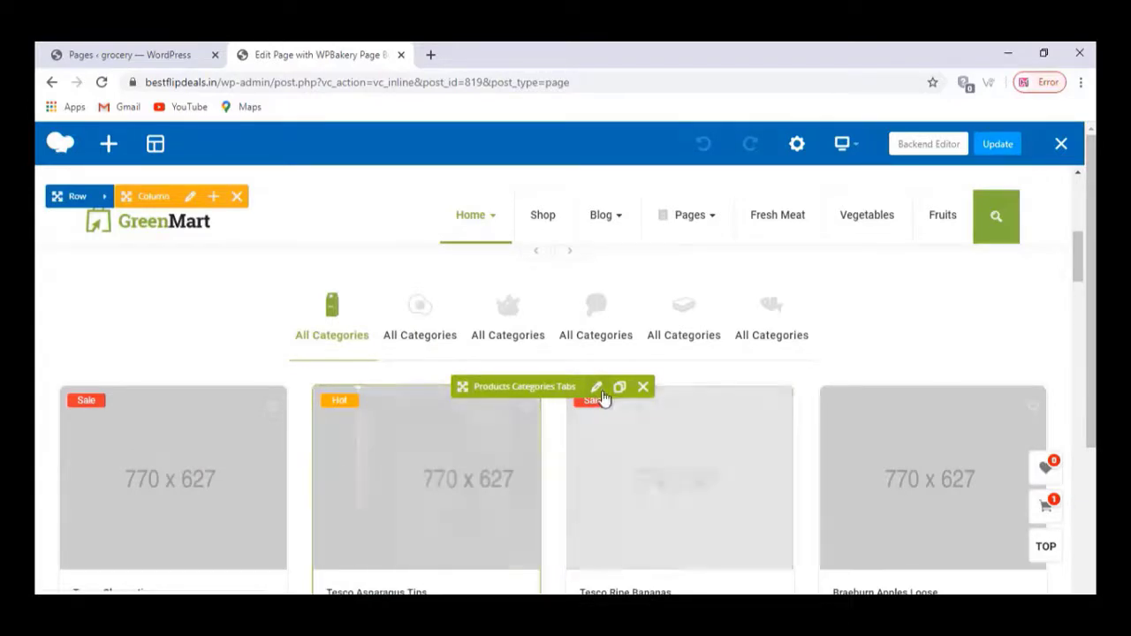
left_click(597, 387)
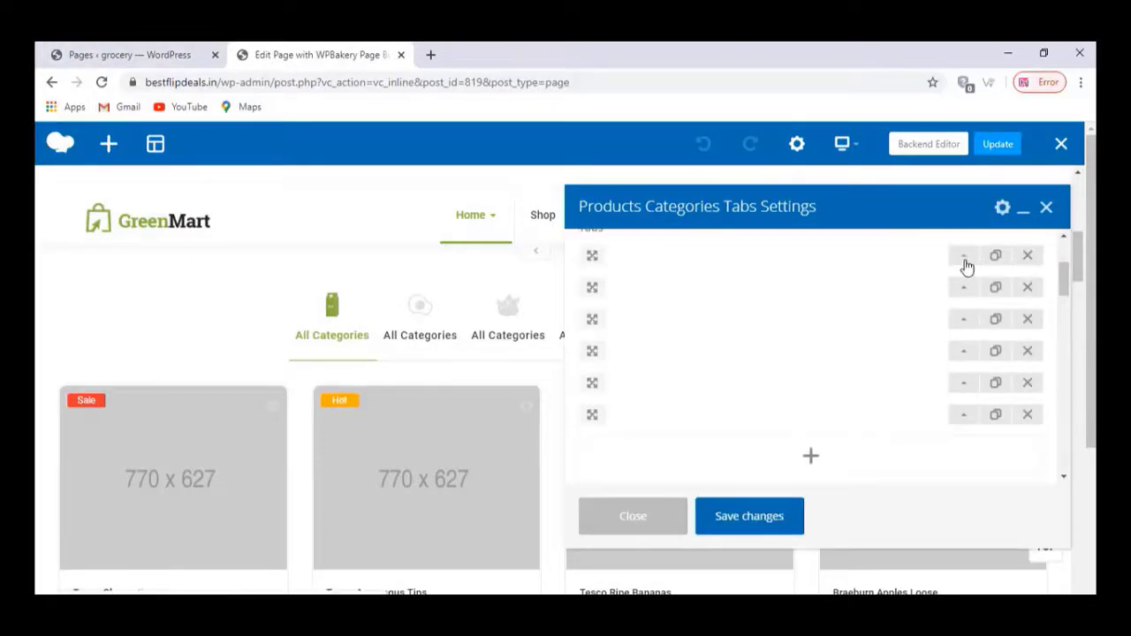
left_click(963, 255)
left_click(752, 319)
left_click(676, 447)
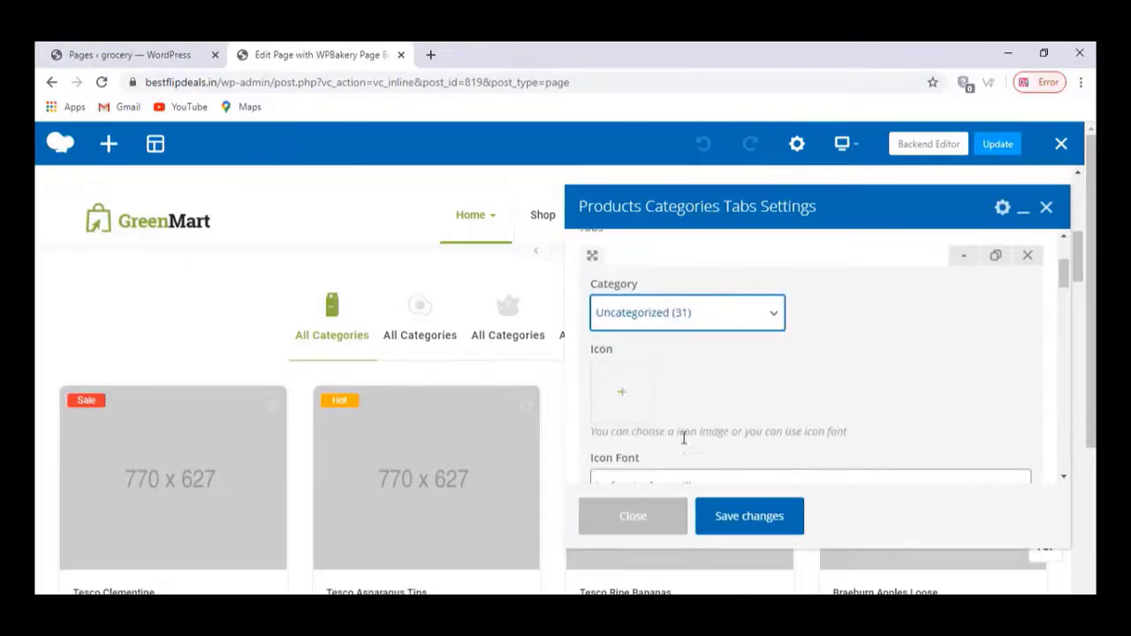
left_click(750, 521)
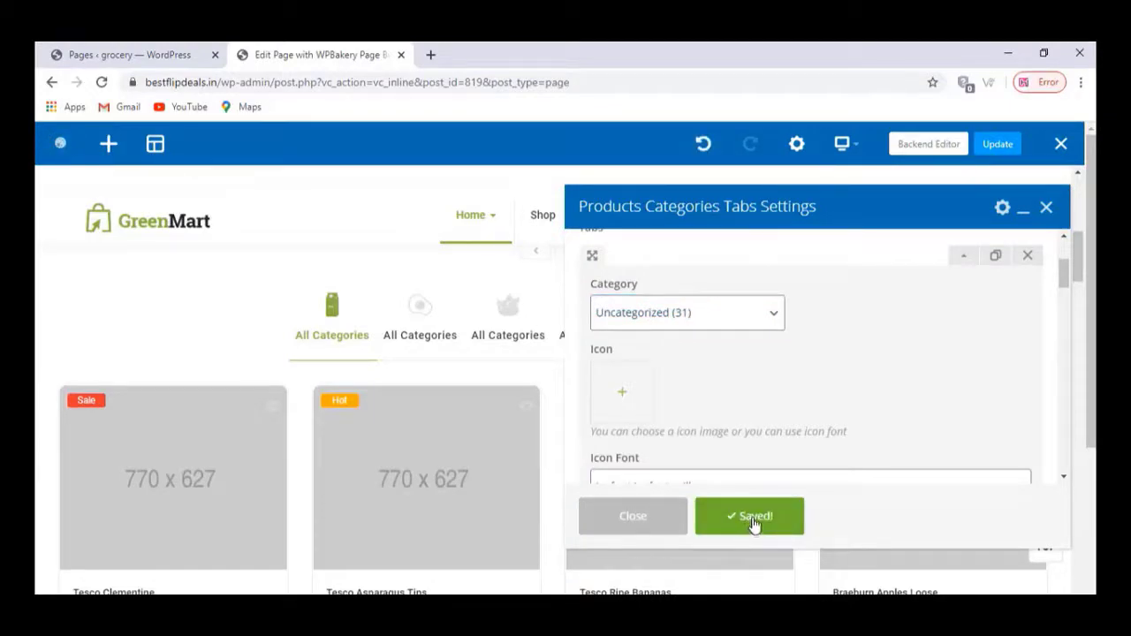
Set the Products Categories Tabs type to Recent Products, save it, check the product grid on the page and close the settings
scroll(791, 385, "down", 2)
scroll(787, 389, "up", 2)
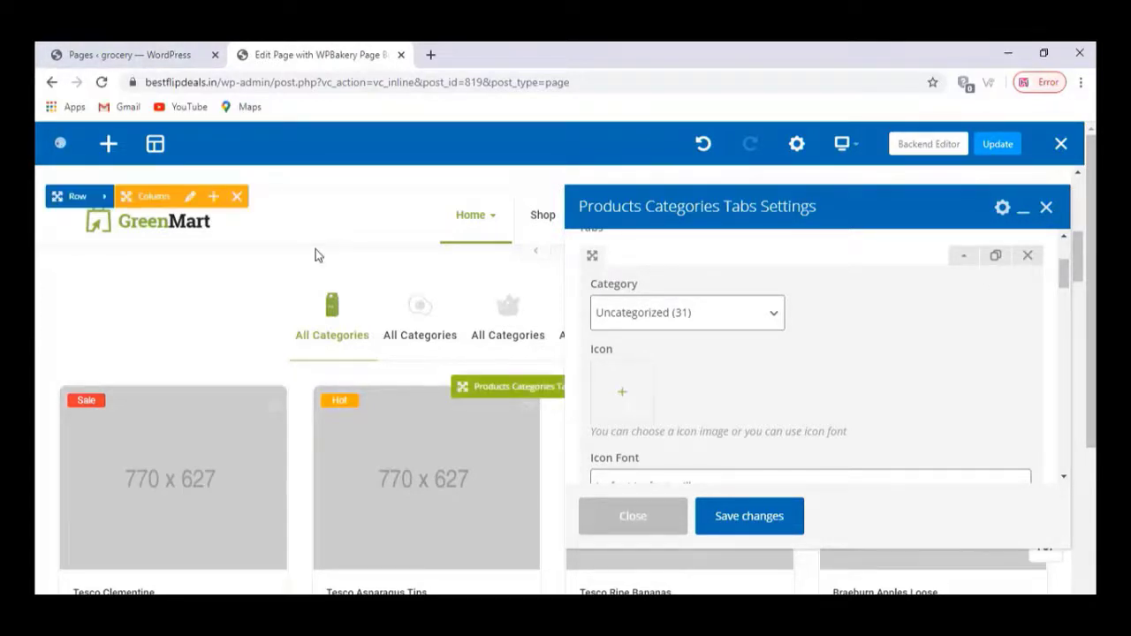
scroll(291, 292, "down", 5)
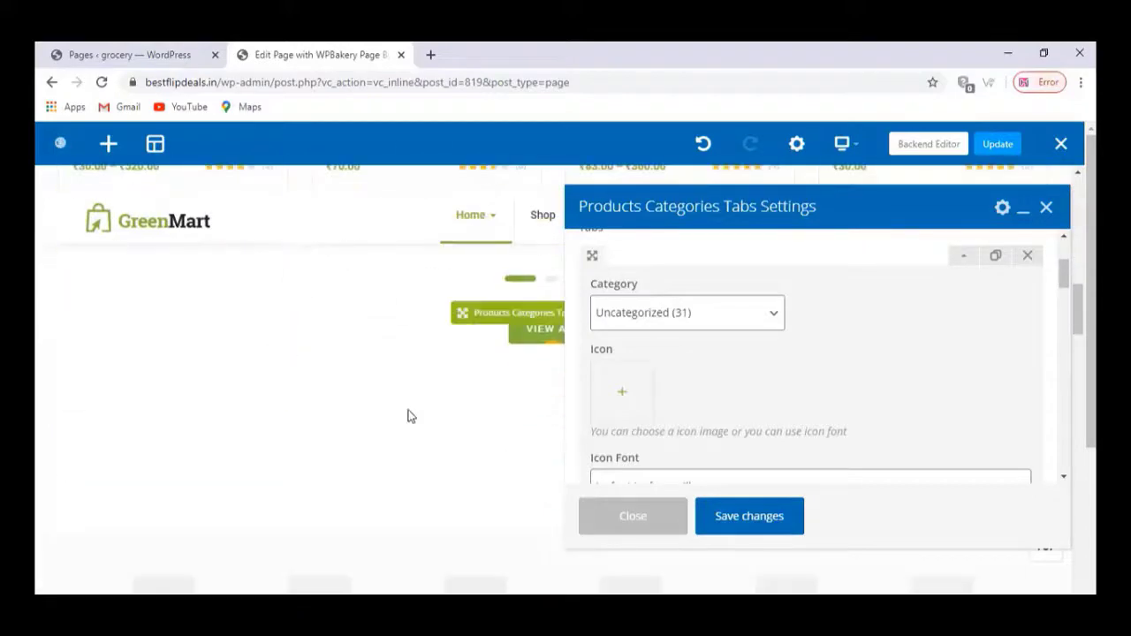
scroll(391, 418, "up", 6)
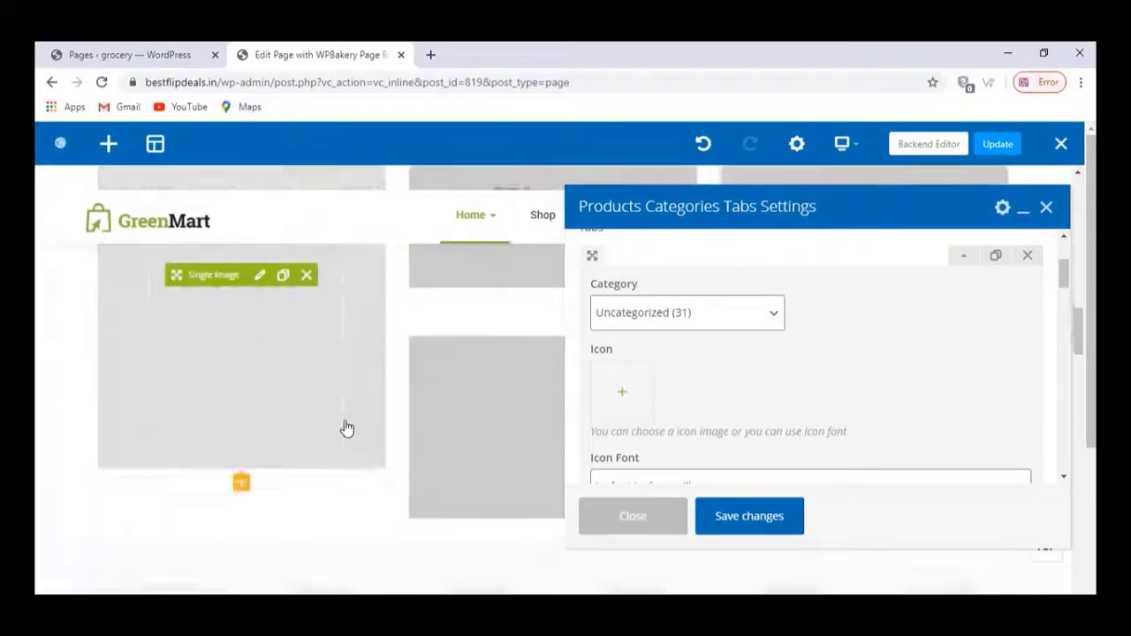
scroll(346, 428, "down", 6)
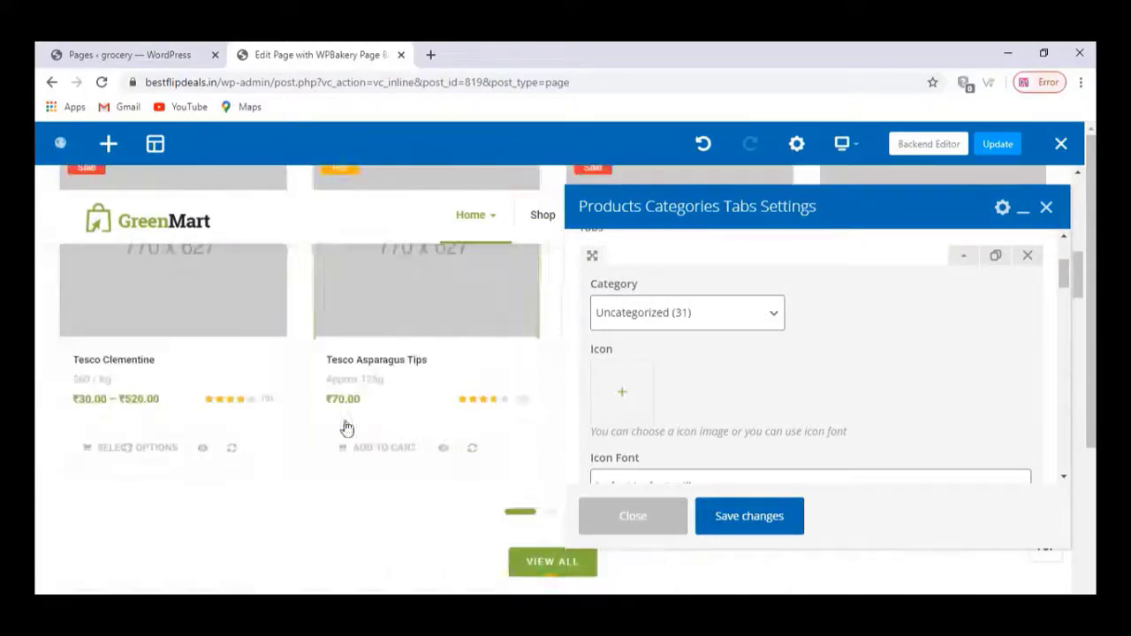
scroll(347, 428, "up", 6)
scroll(735, 374, "down", 5)
left_click(708, 354)
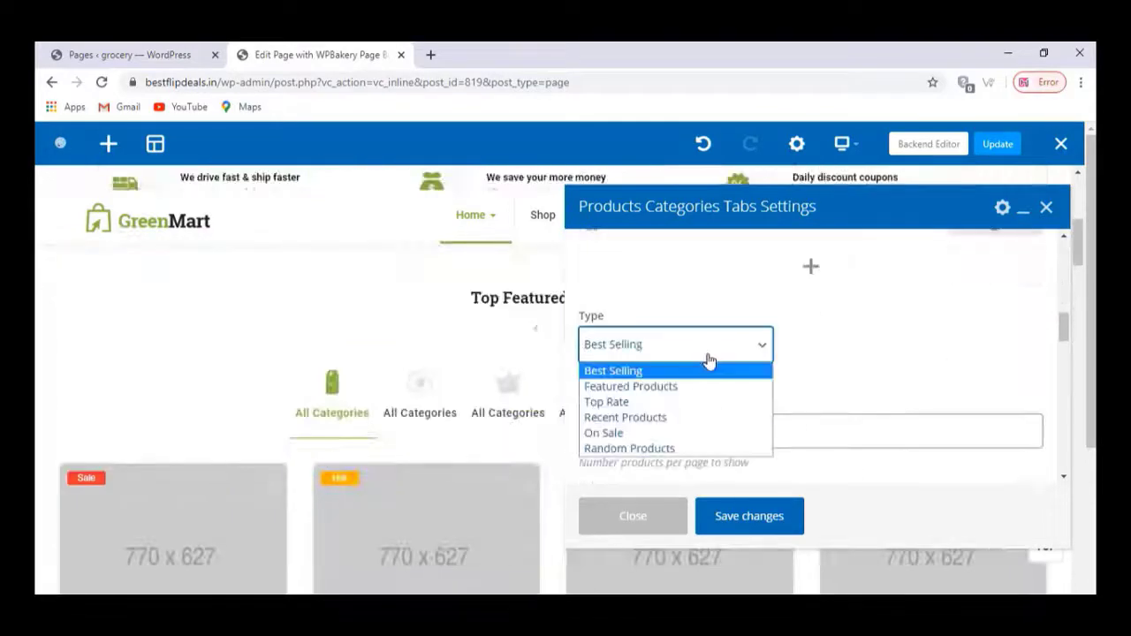
left_click(667, 418)
left_click(749, 516)
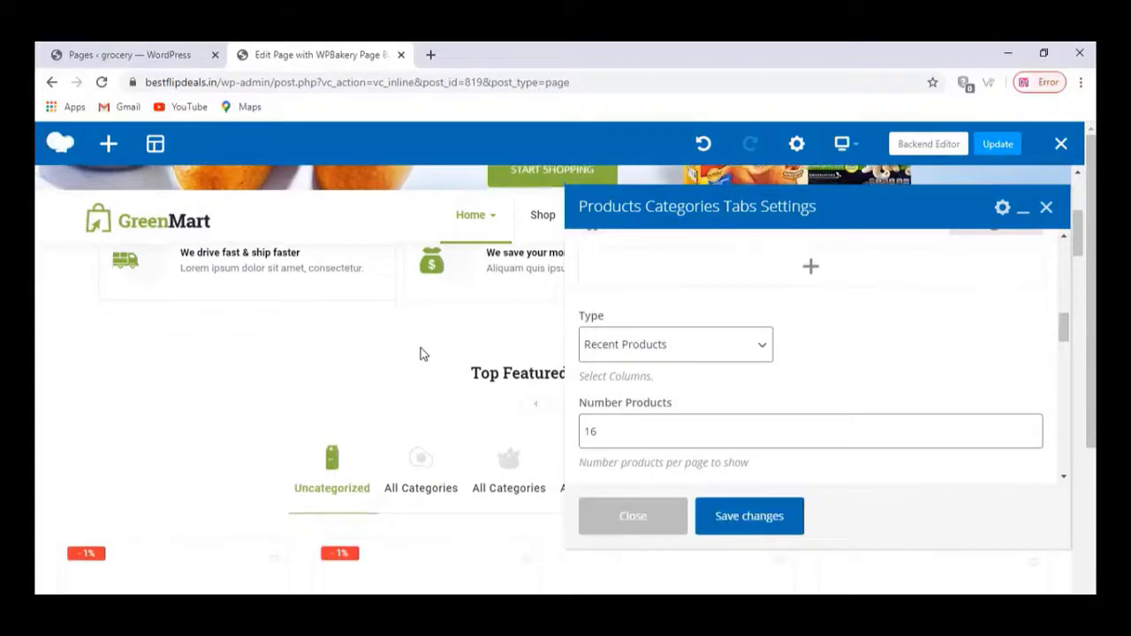
scroll(421, 352, "down", 4)
scroll(252, 464, "down", 3)
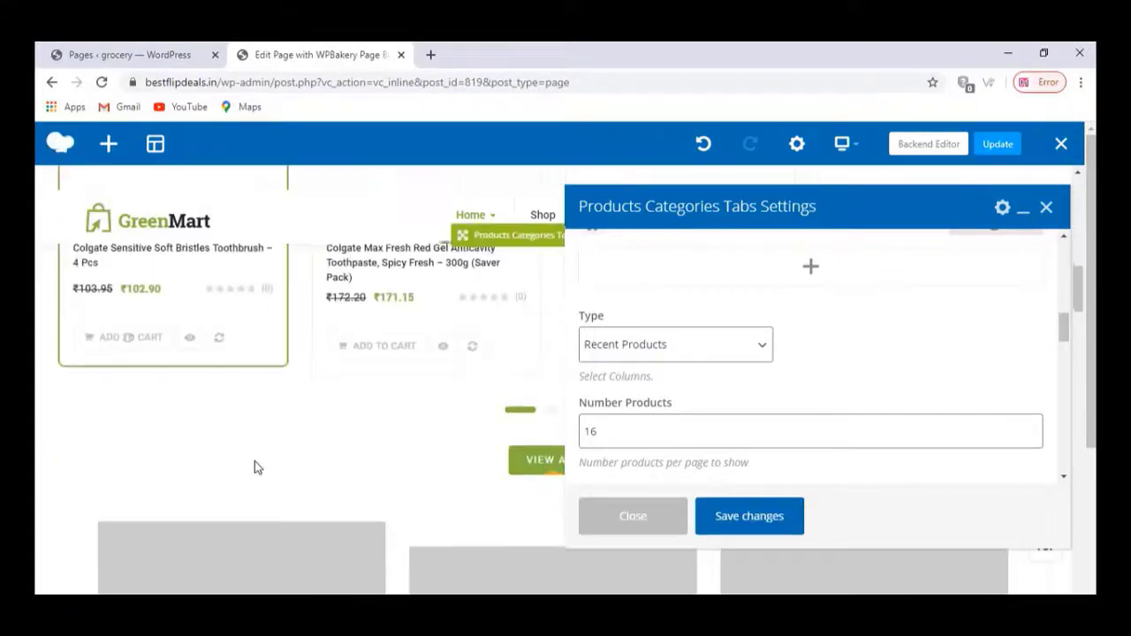
scroll(273, 459, "down", 1)
left_click(1046, 209)
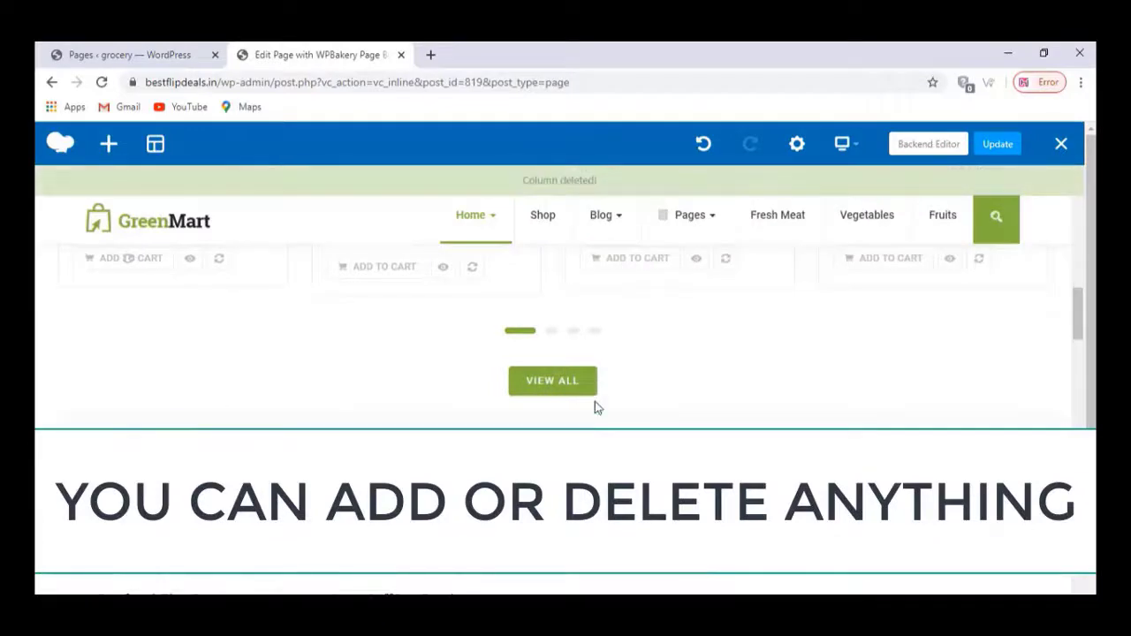
Look over the live store's home page from the featured products down to the testimonials
scroll(353, 392, "down", 3)
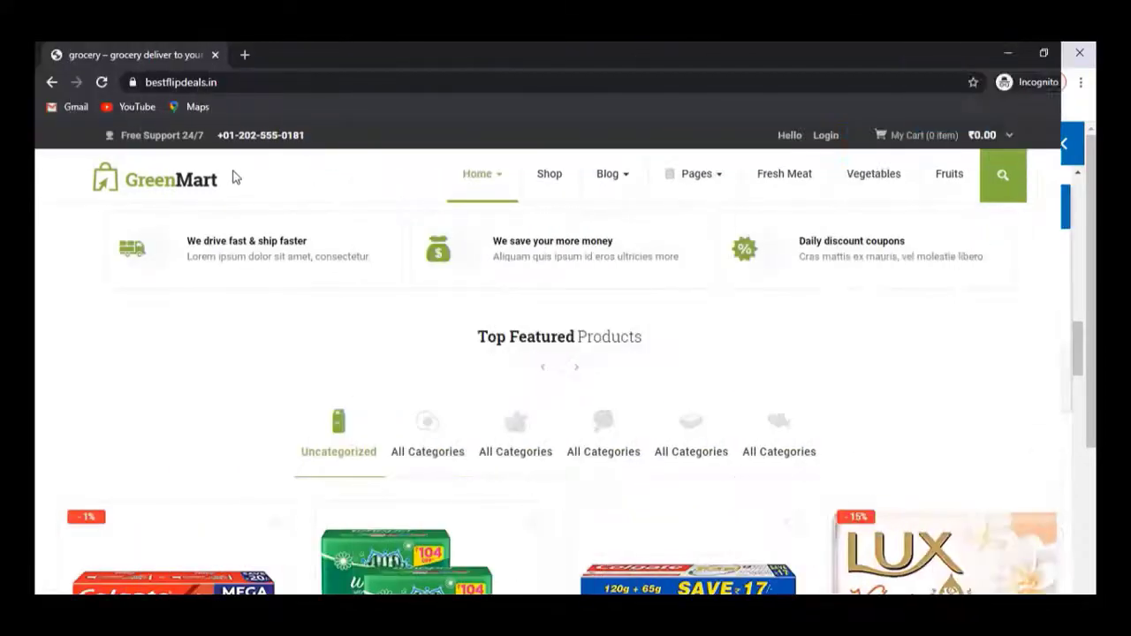
scroll(235, 176, "down", 3)
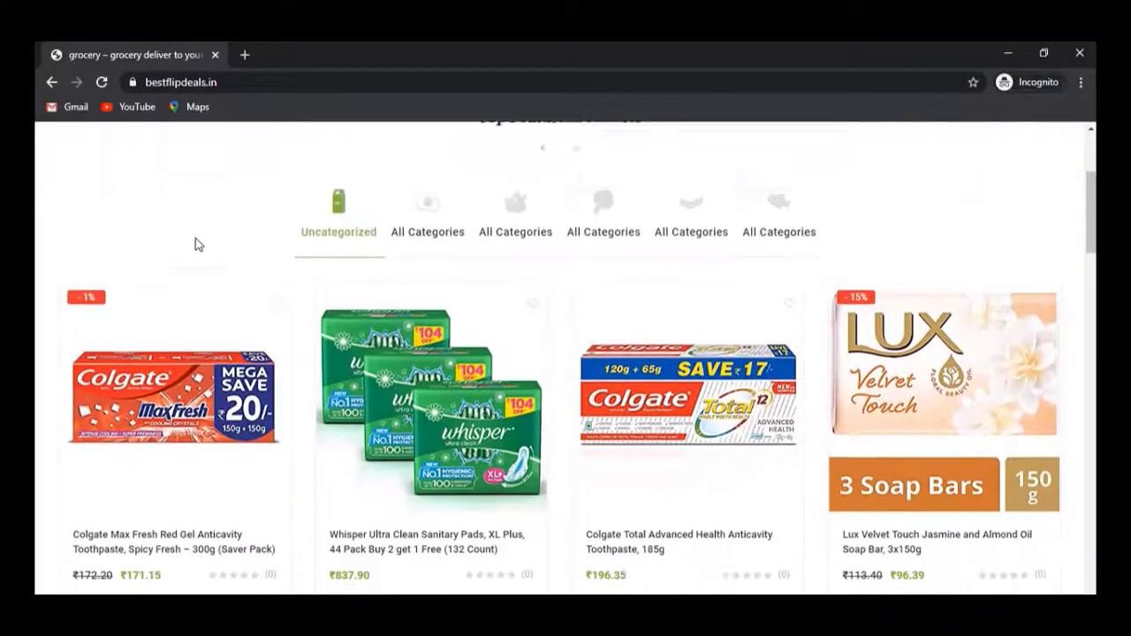
scroll(168, 296, "down", 5)
scroll(164, 305, "down", 4)
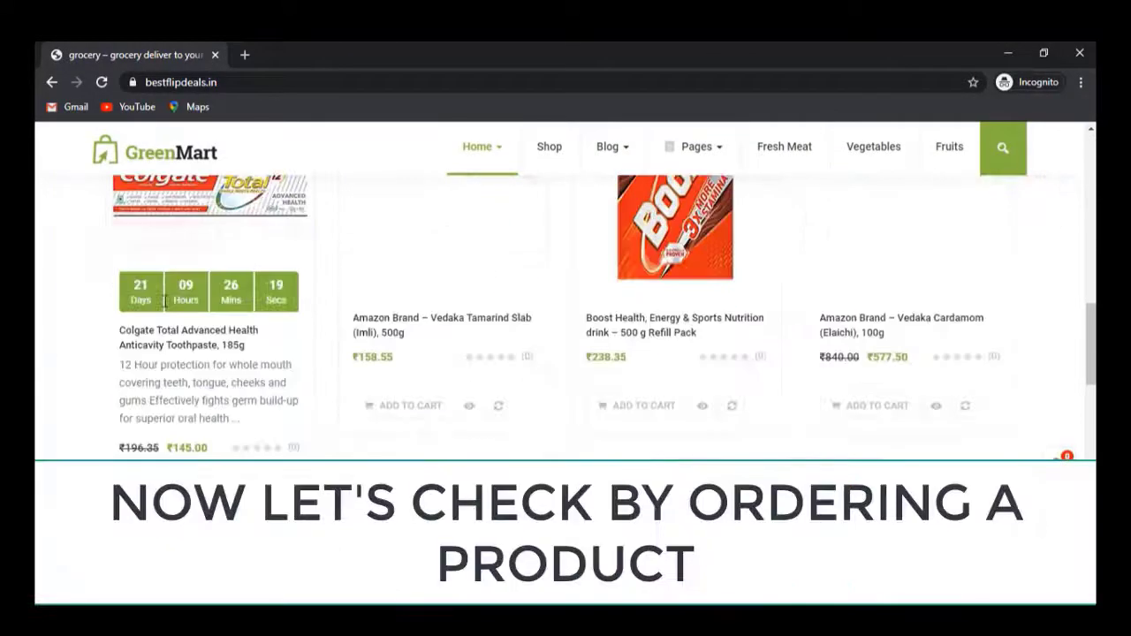
scroll(164, 301, "down", 3)
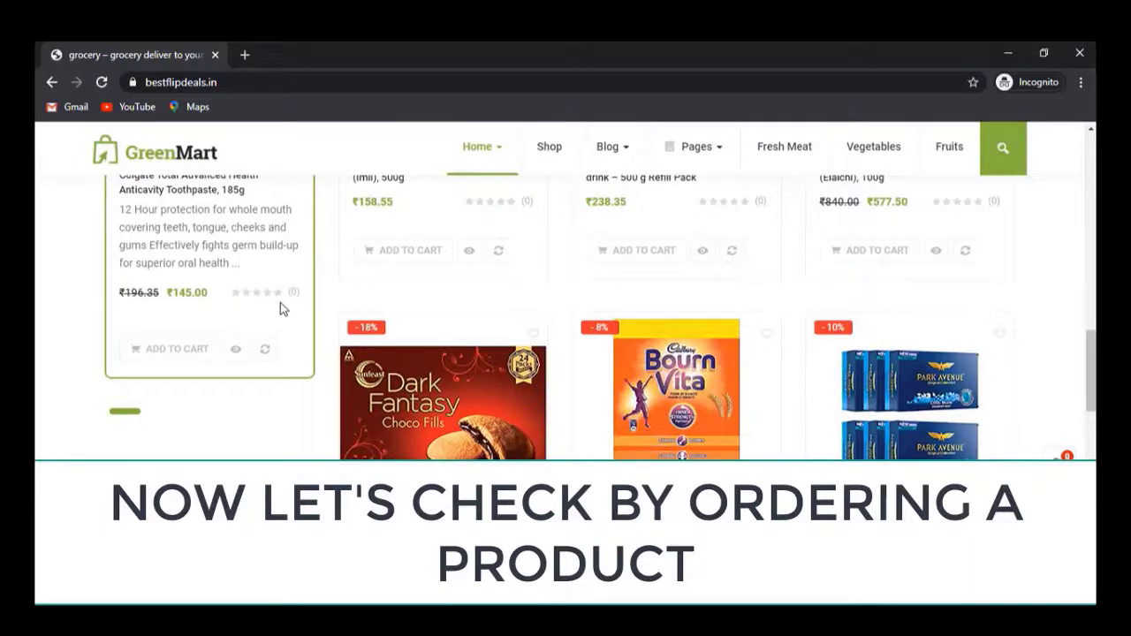
scroll(280, 308, "down", 6)
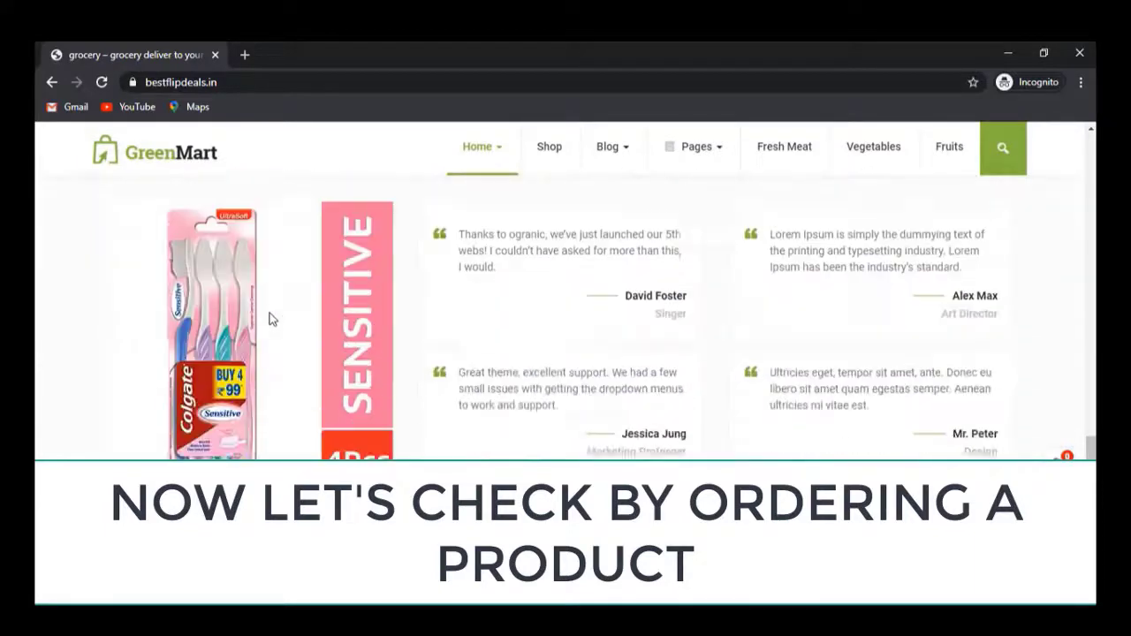
Open the Dark Fantasy Choco Fills, 300g product from the store's home page and add one to the cart
scroll(265, 321, "down", 5)
scroll(261, 323, "up", 7)
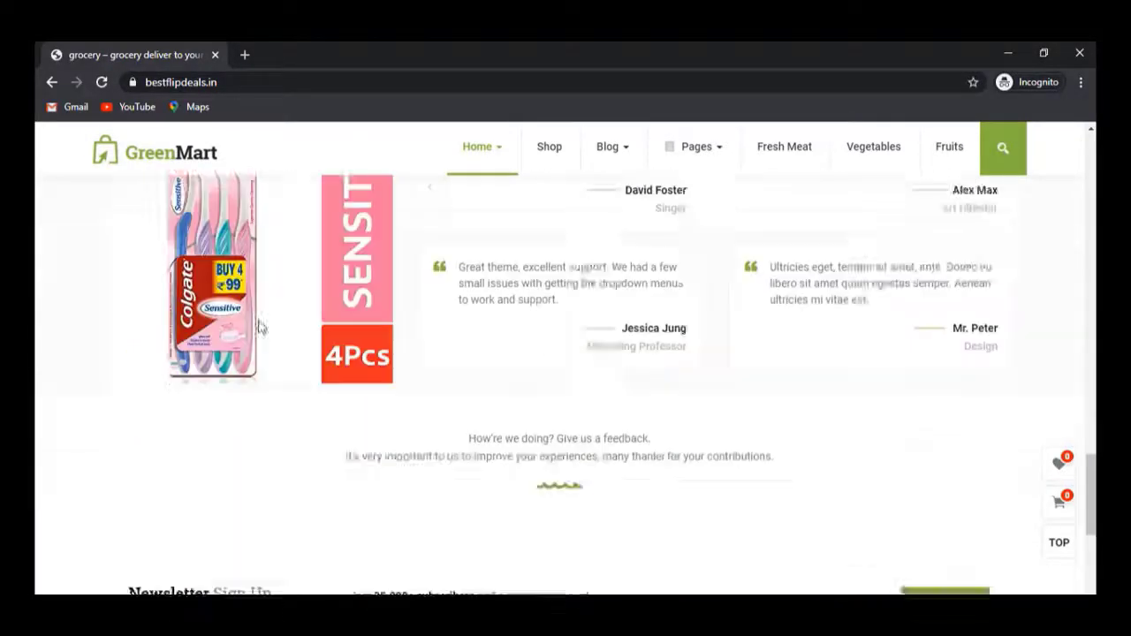
scroll(258, 327, "up", 8)
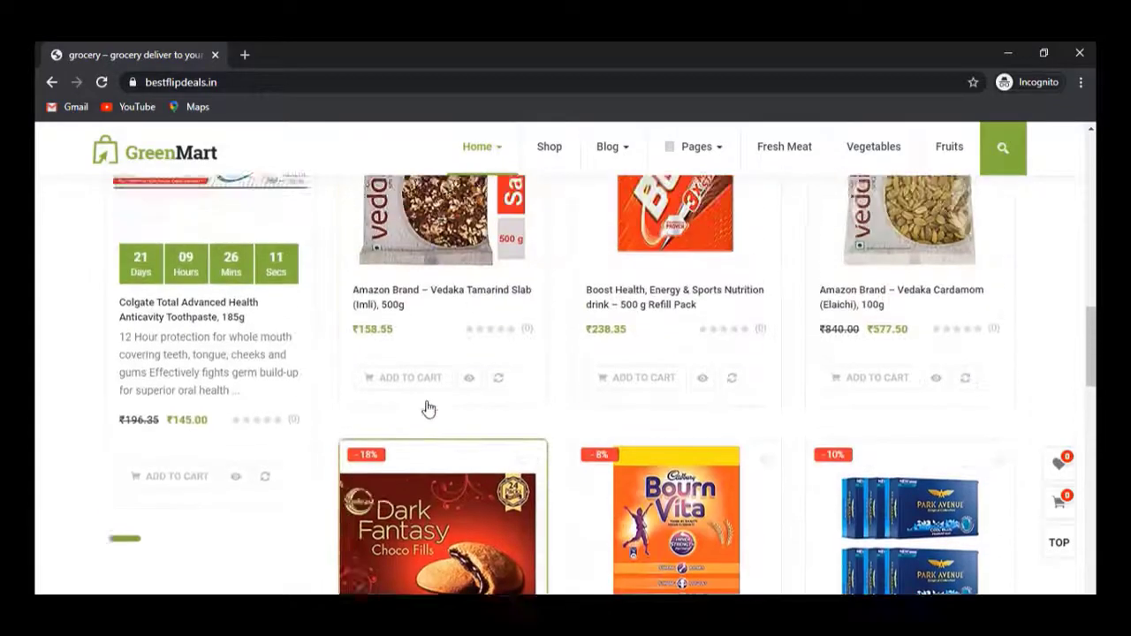
scroll(426, 383, "down", 2)
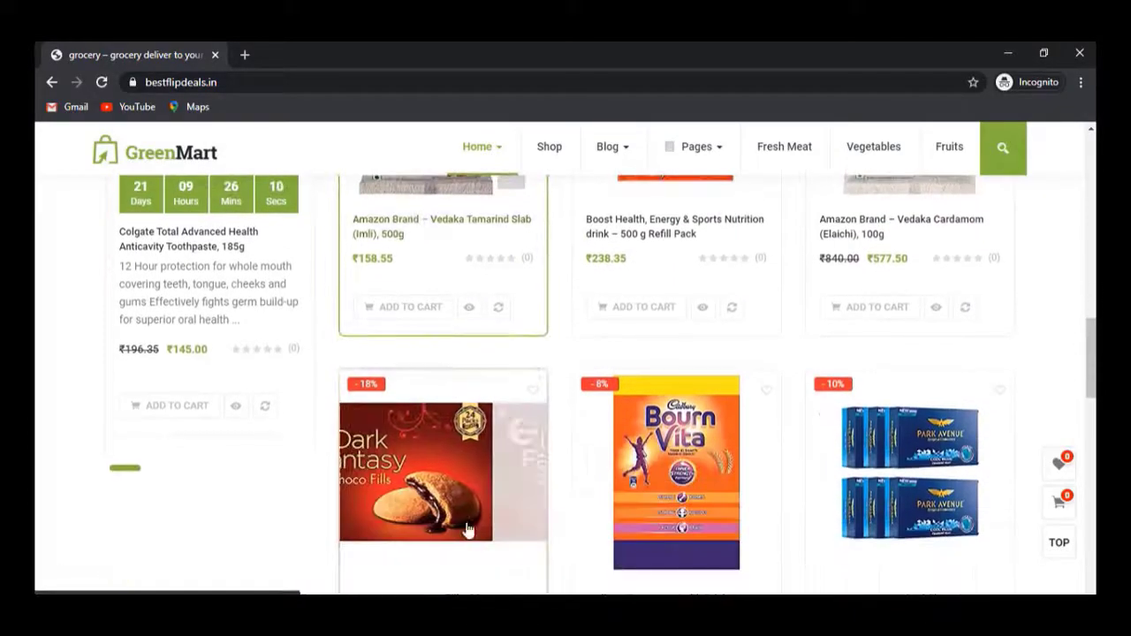
left_click(434, 466)
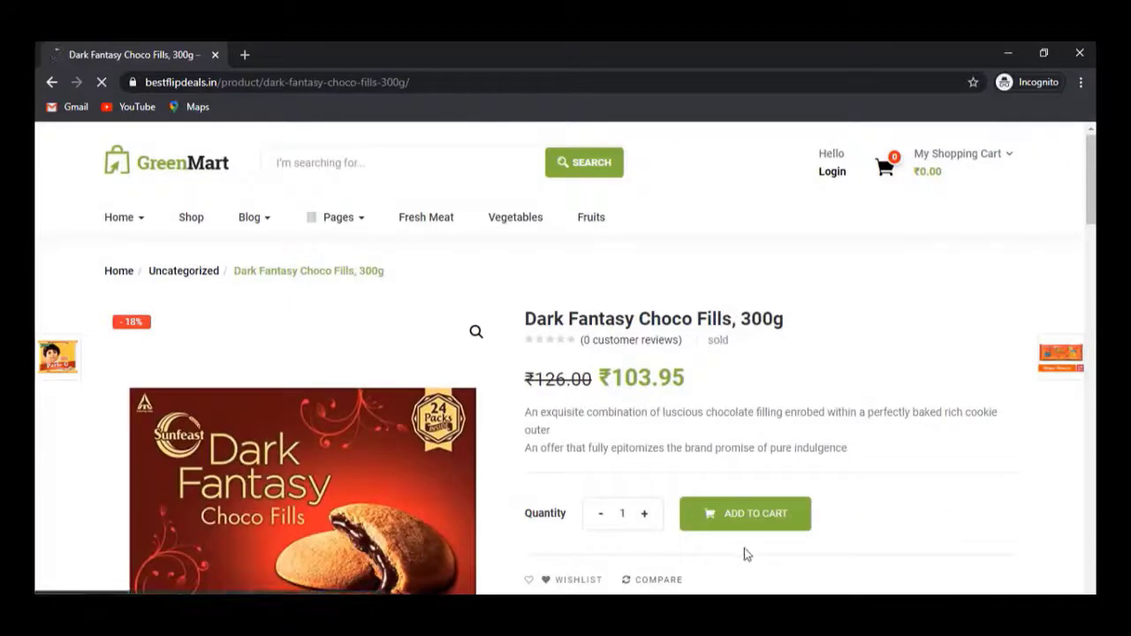
left_click(737, 520)
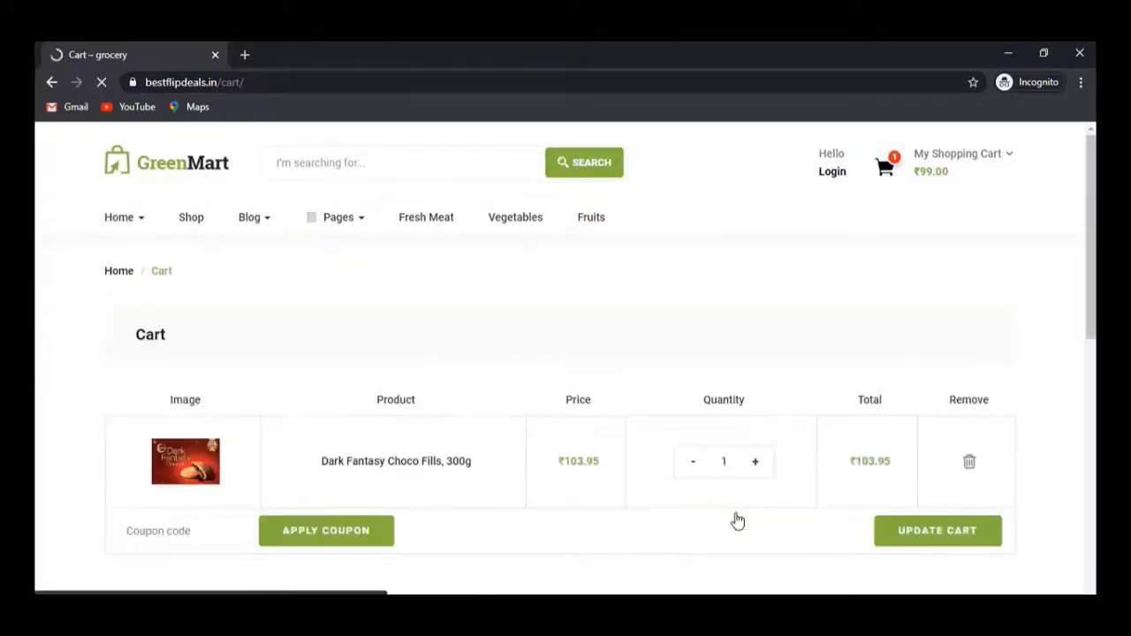
Review the cart and its totals and proceed to checkout
scroll(746, 406, "down", 1)
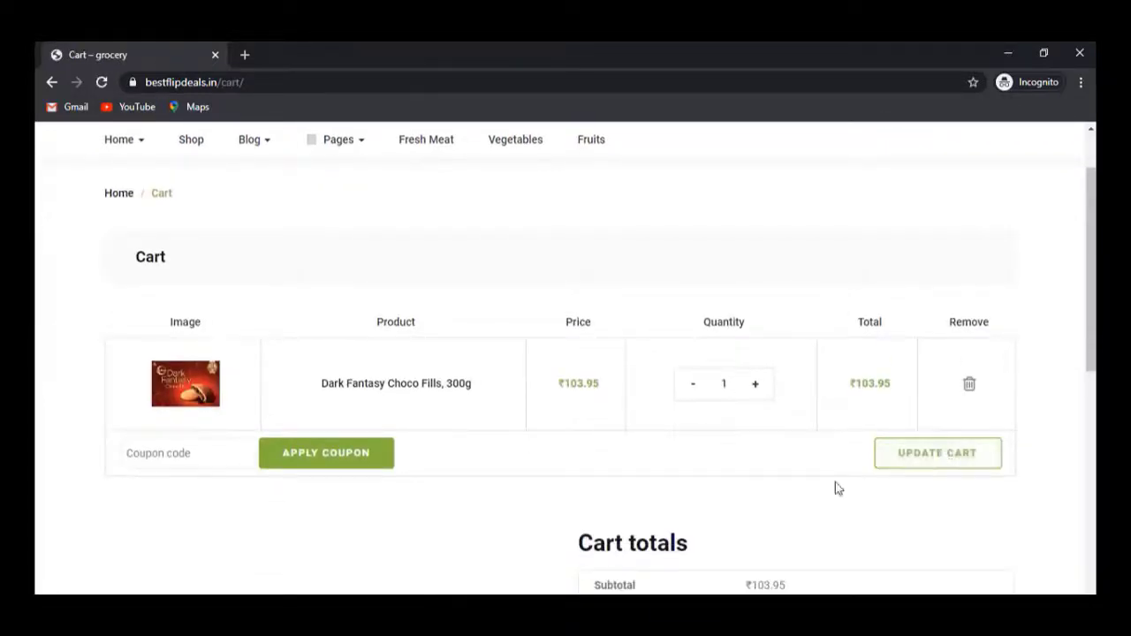
scroll(629, 500, "down", 2)
left_click(697, 516)
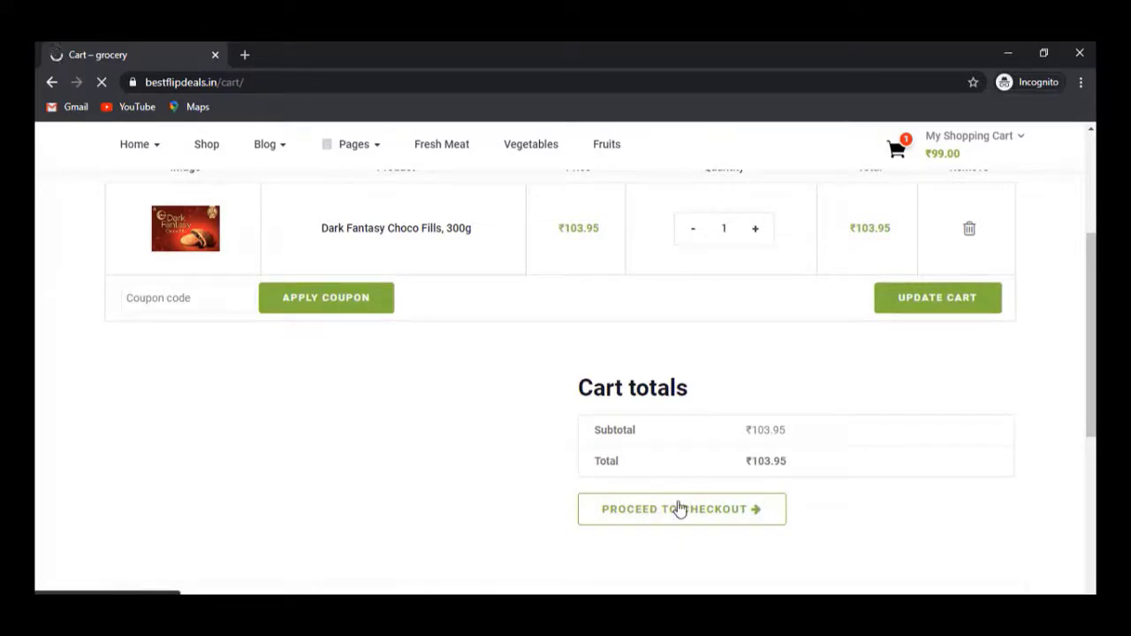
Fill in the customer's billing details, place the order with Cash on delivery and review the order confirmation
scroll(543, 476, "down", 1)
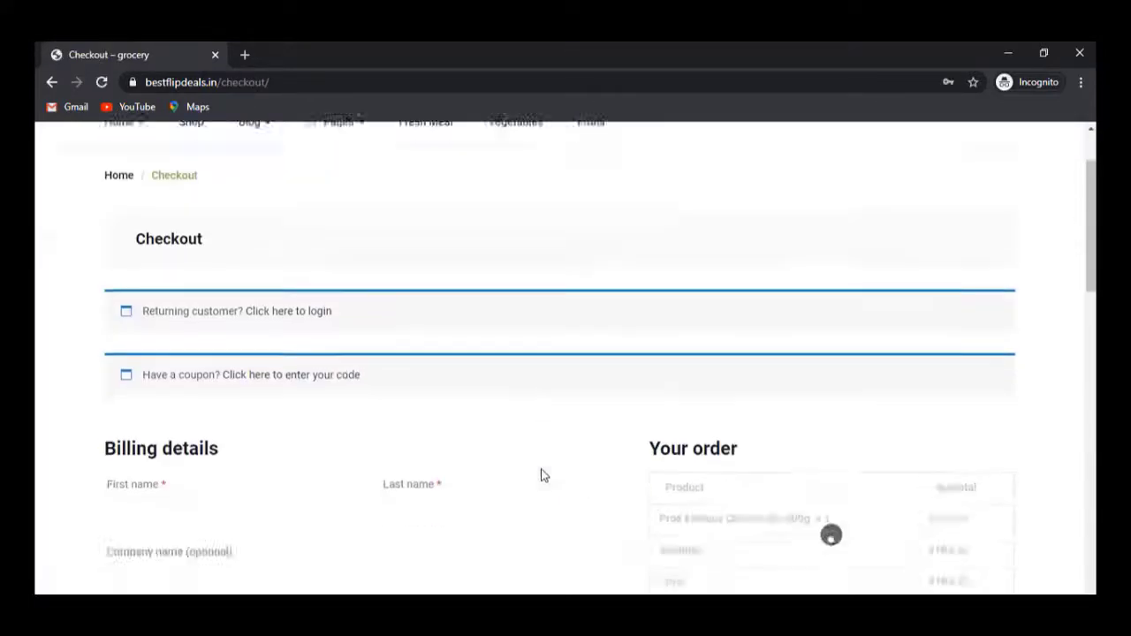
scroll(457, 423, "down", 2)
scroll(457, 422, "down", 1)
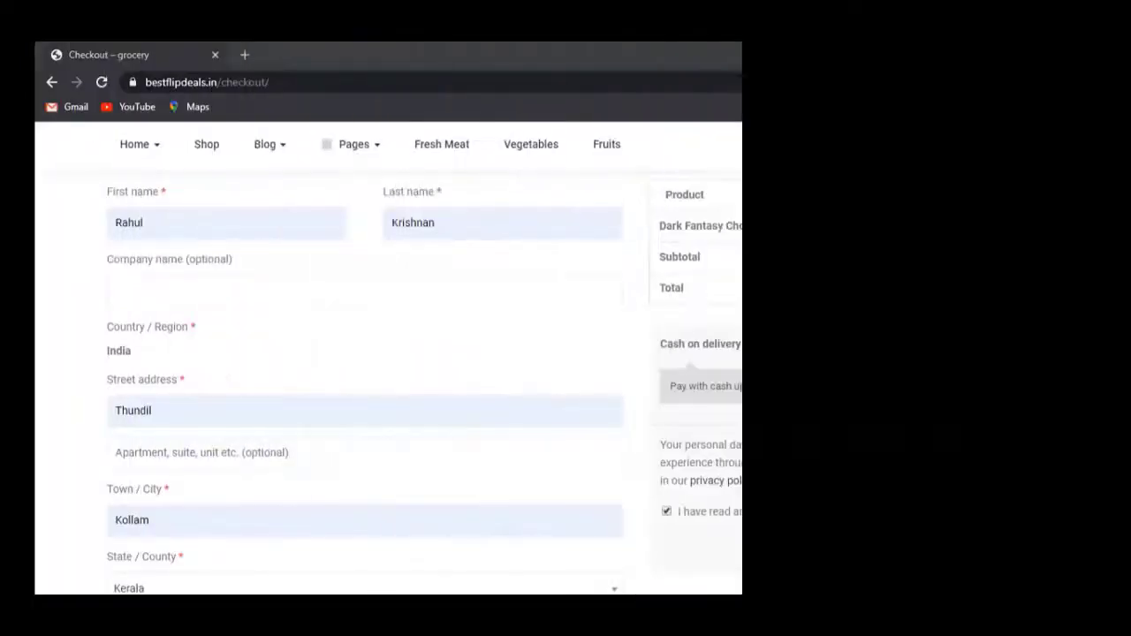
left_click(935, 548)
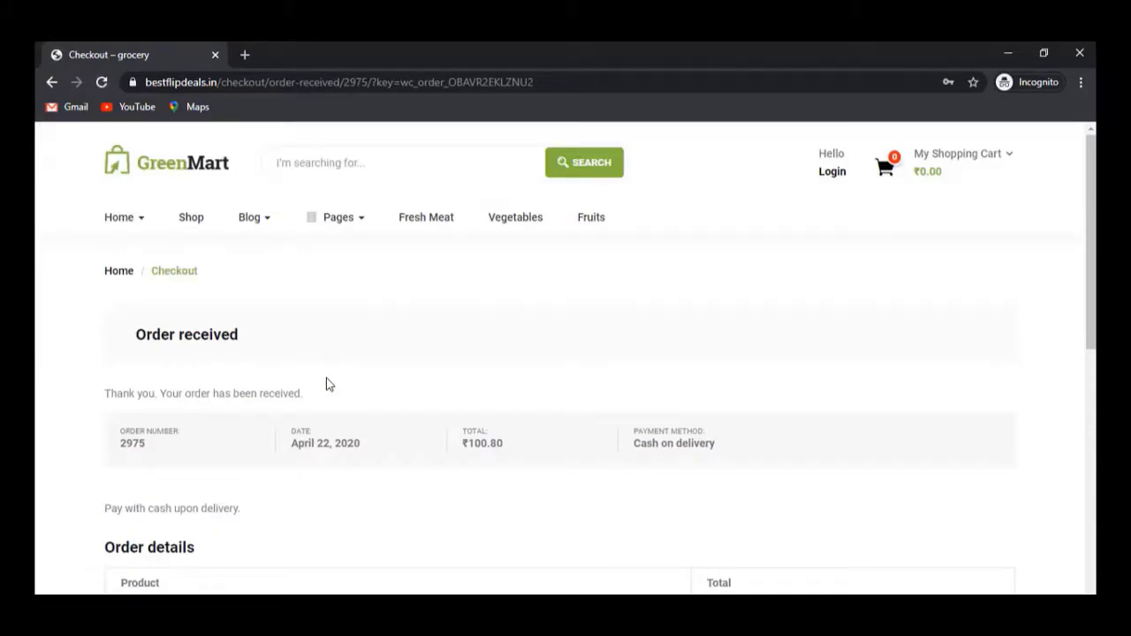
scroll(326, 384, "down", 2)
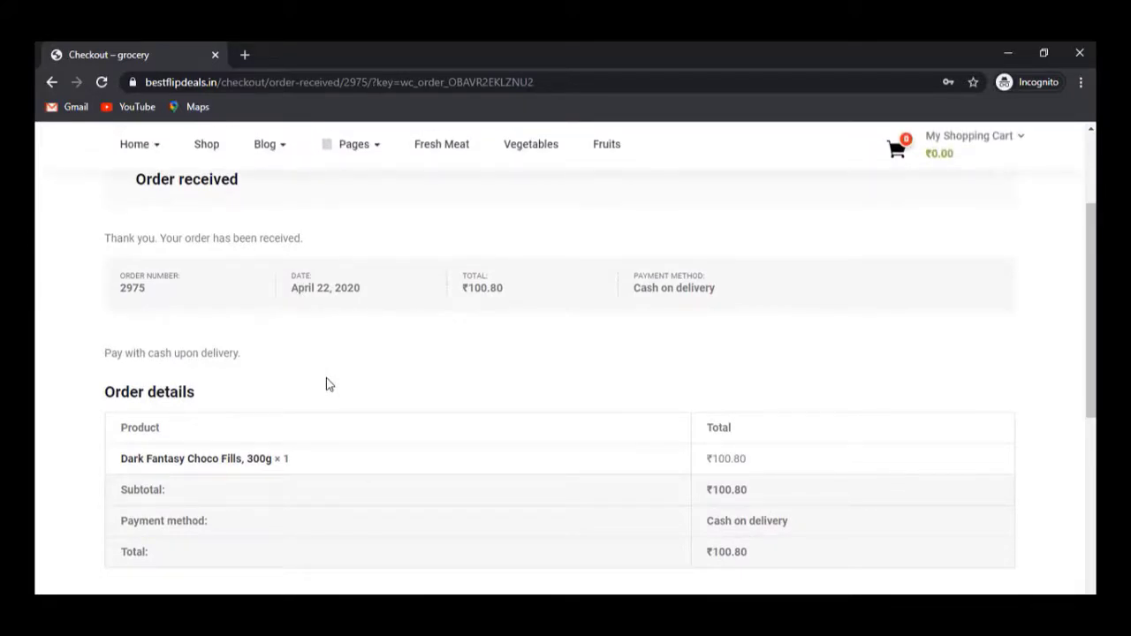
scroll(326, 383, "up", 1)
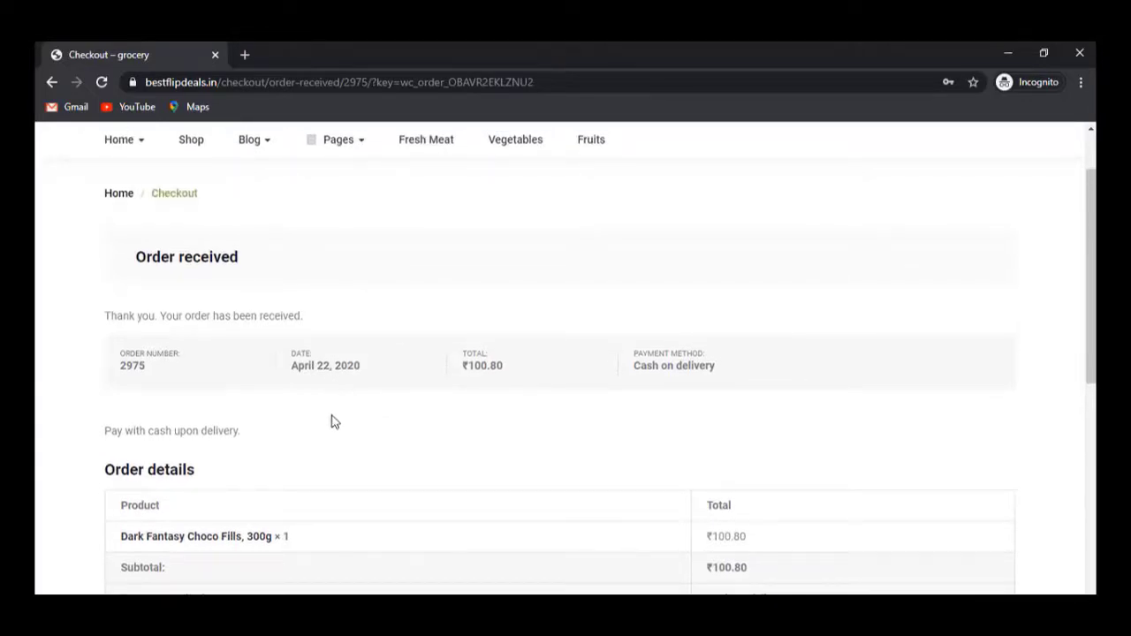
scroll(232, 318, "up", 1)
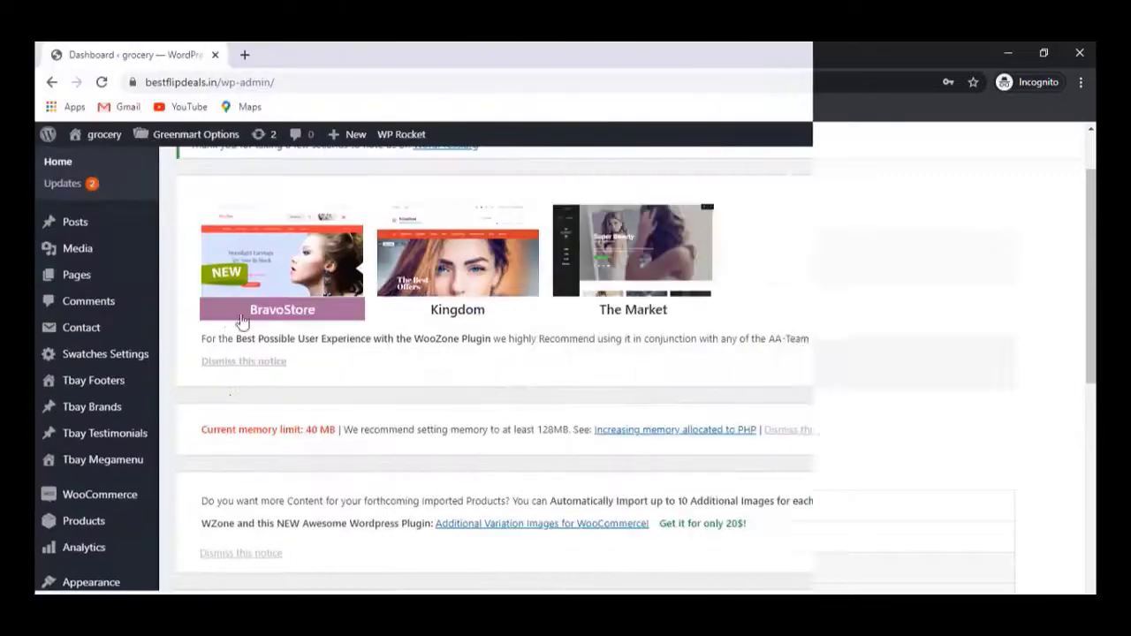
Switch to the WordPress admin dashboard and open the newly placed order from the WooCommerce orders list
scroll(243, 321, "down", 2)
mouse_move(151, 351)
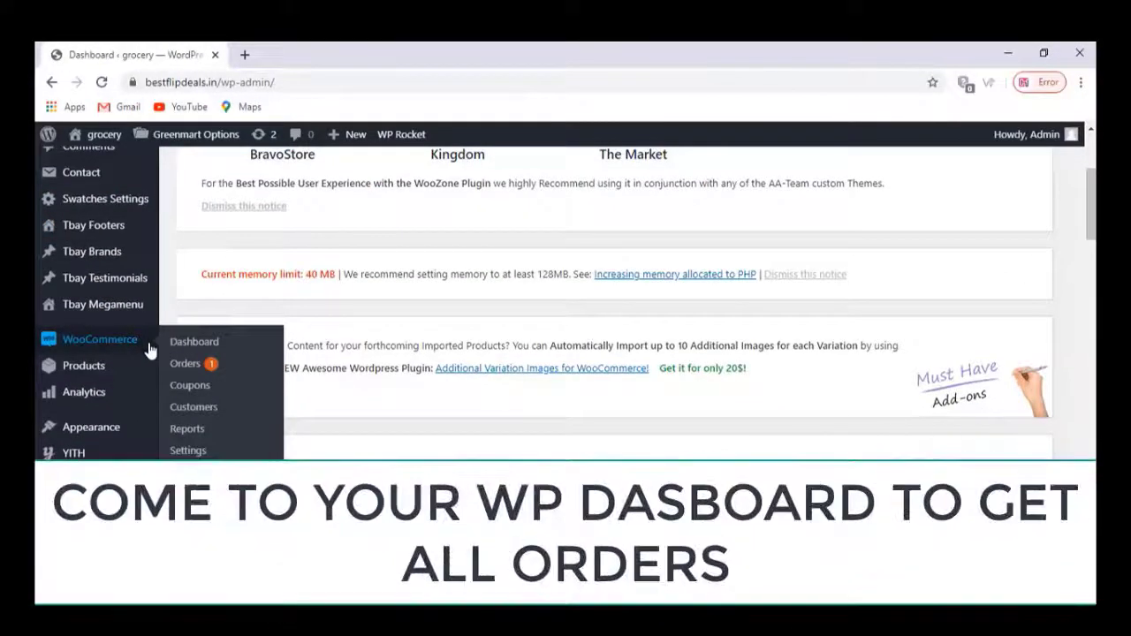
left_click(193, 371)
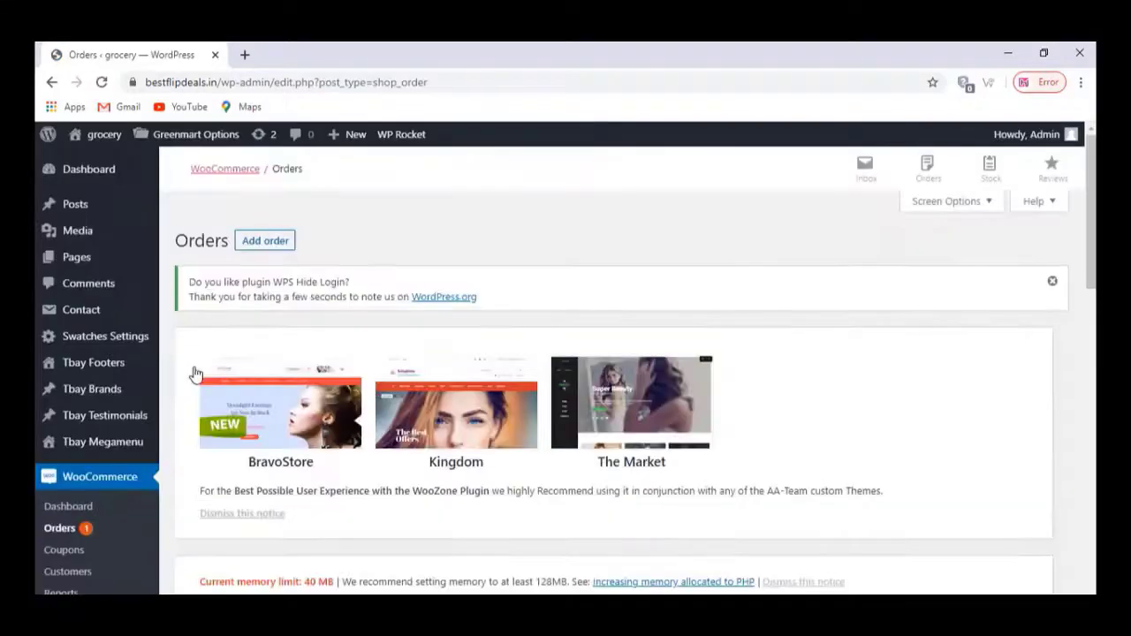
scroll(194, 373, "down", 5)
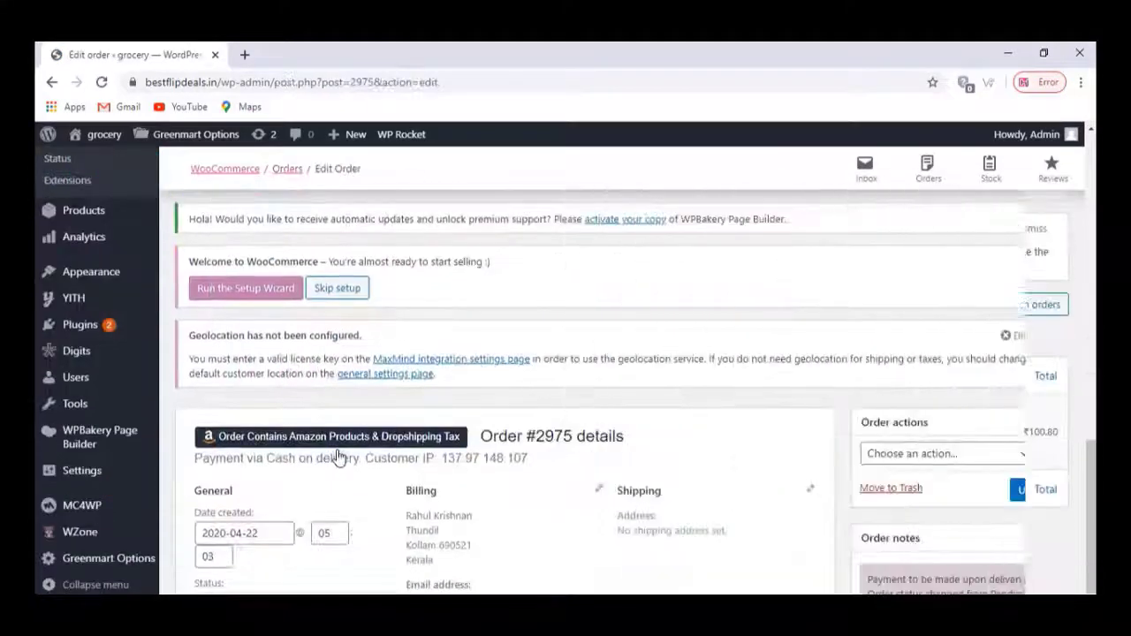
Examine the order's item, totals, status and customer details, and return to the beginning of the order page
scroll(338, 457, "down", 5)
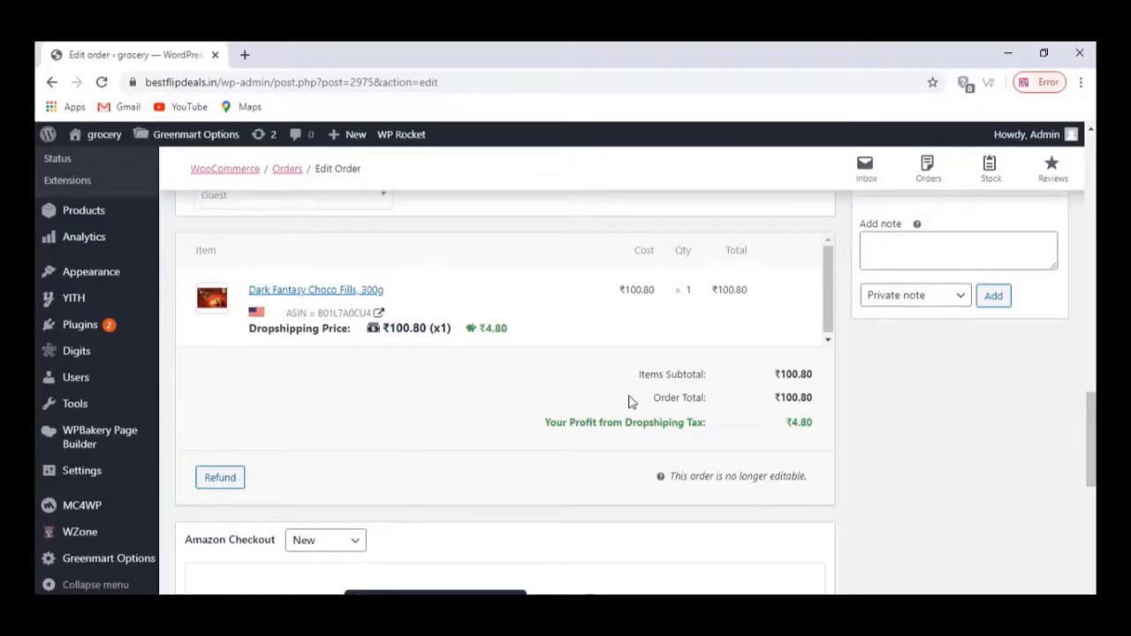
scroll(628, 400, "up", 1)
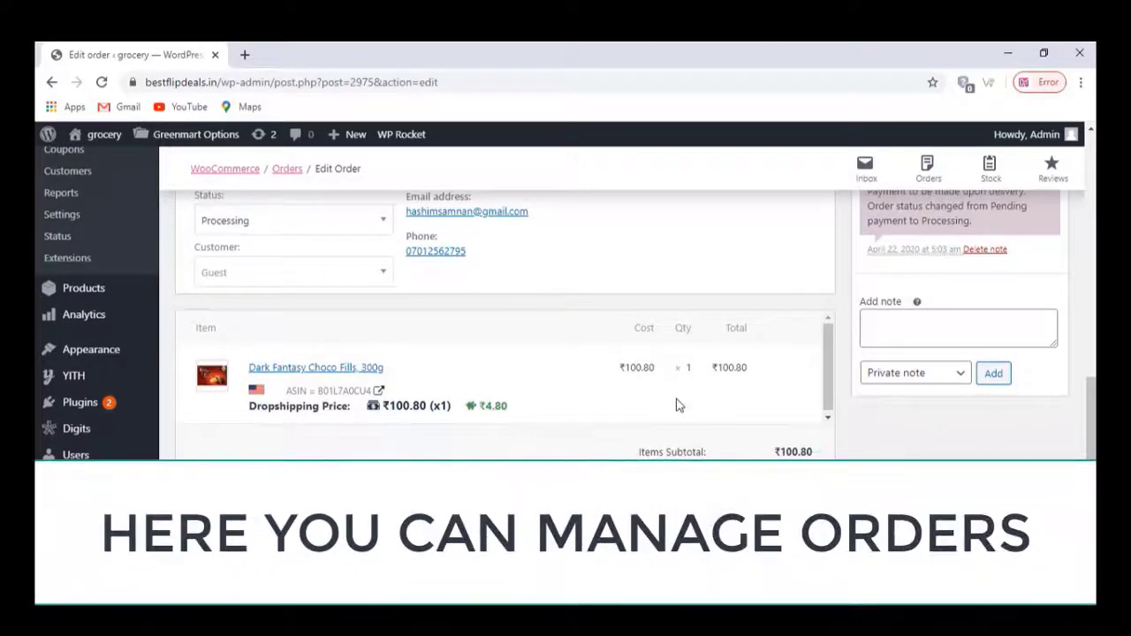
scroll(677, 404, "up", 5)
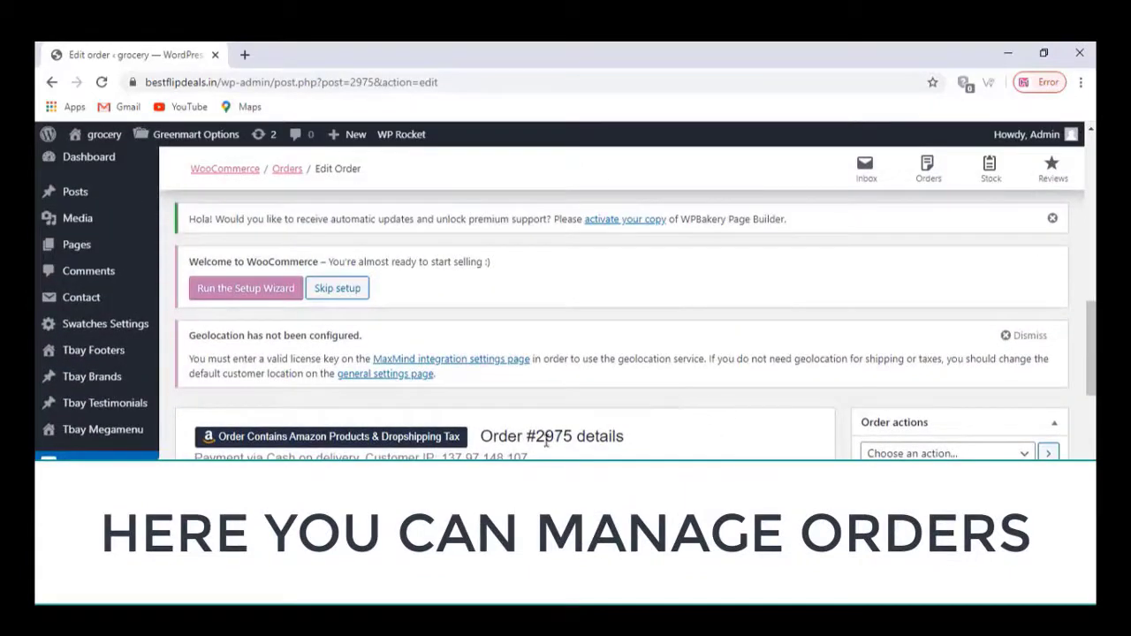
scroll(545, 444, "up", 2)
scroll(548, 444, "up", 2)
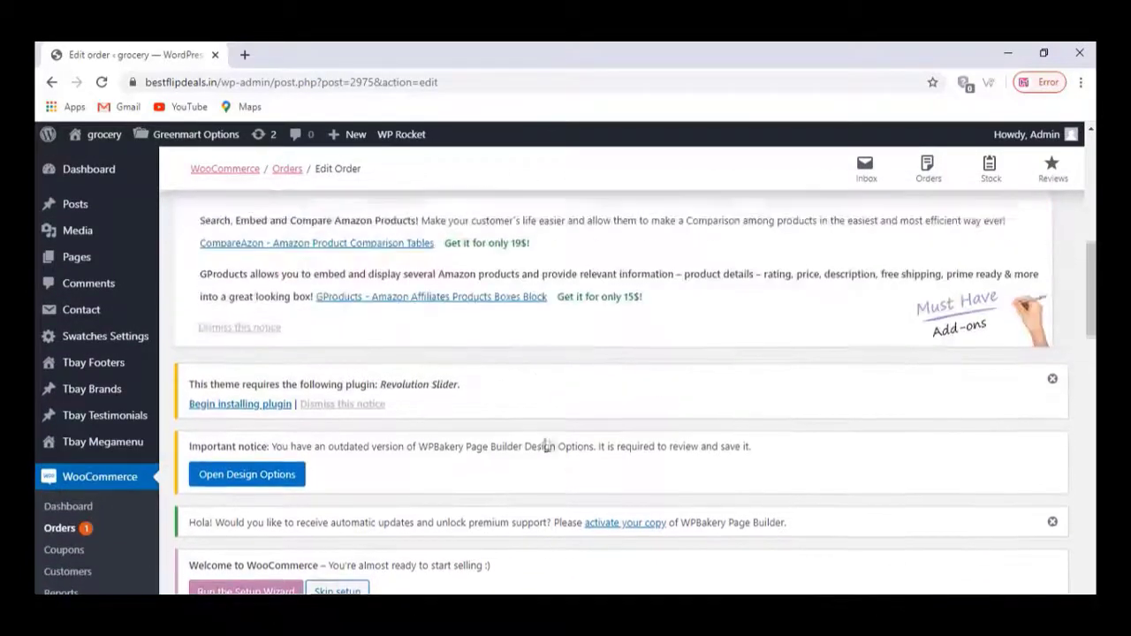
scroll(548, 444, "up", 5)
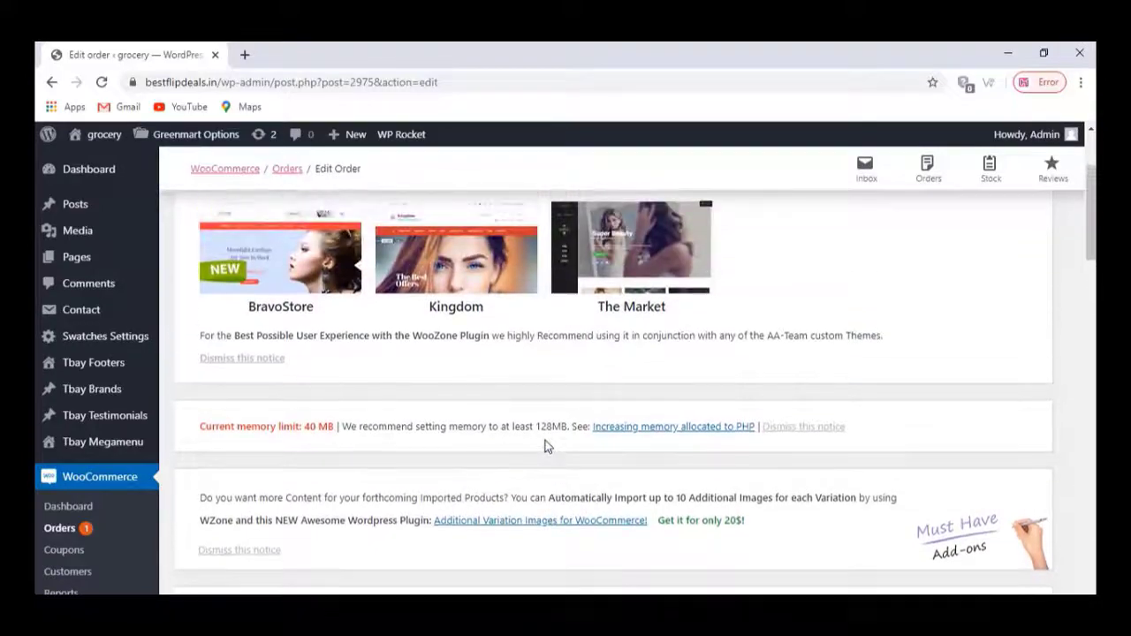